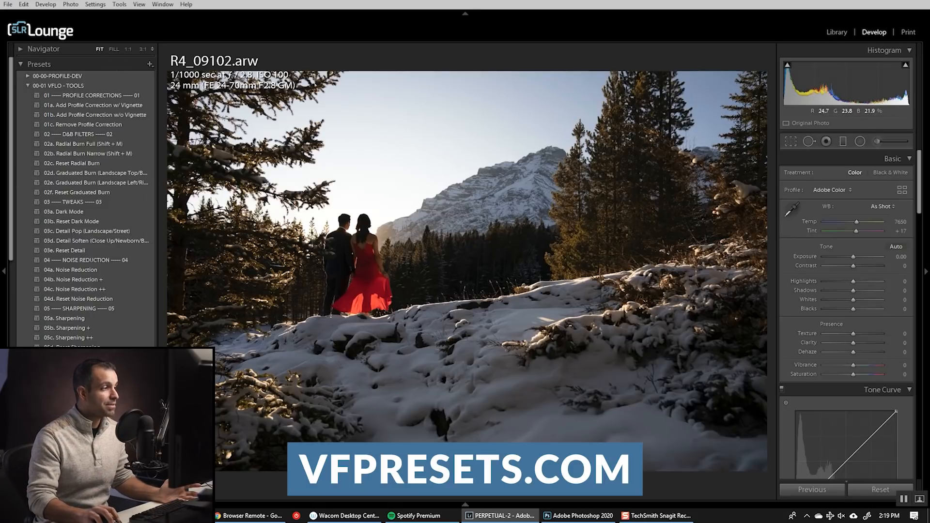
Apply the develop preset that uses the DVLOP X profile and set Exposure to -0.33, Temp to 6850 and Contrast to +13
left_click(72, 417)
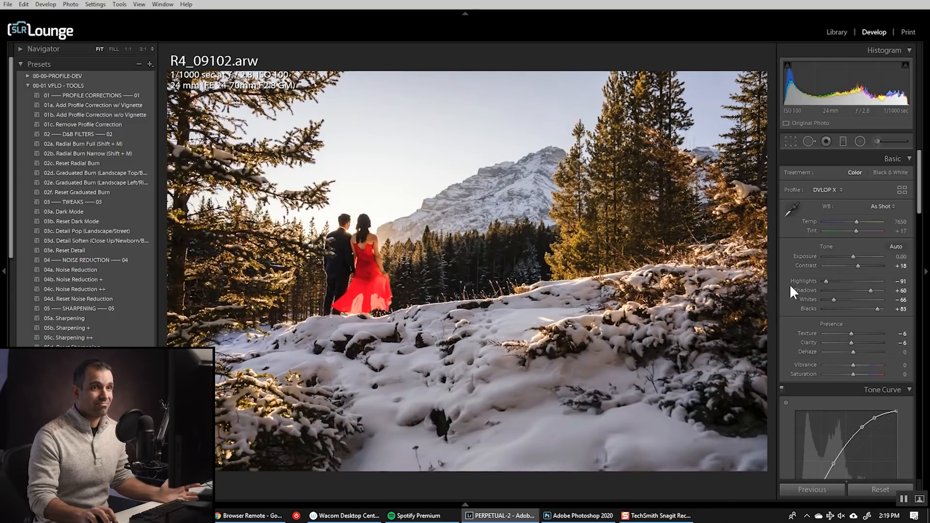
key("Down")
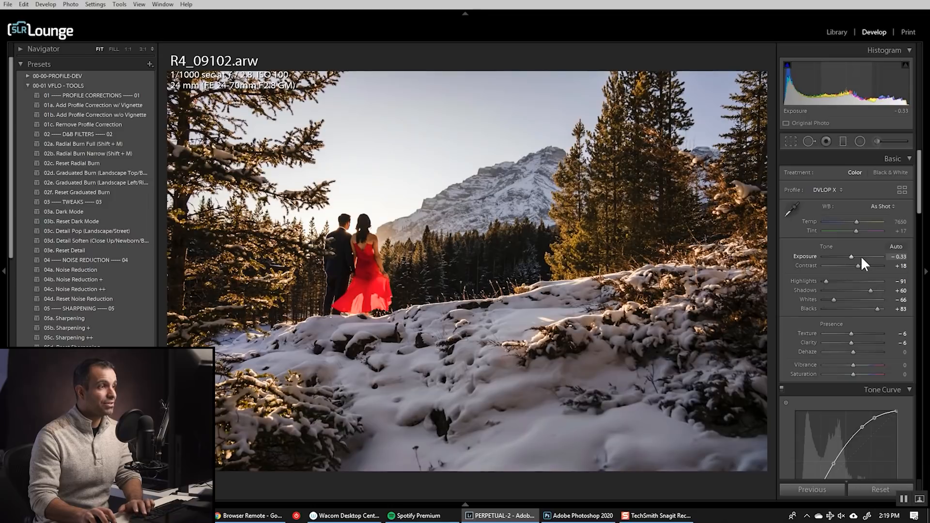
key("Down")
key("Down")
key("Down")
key("Down")
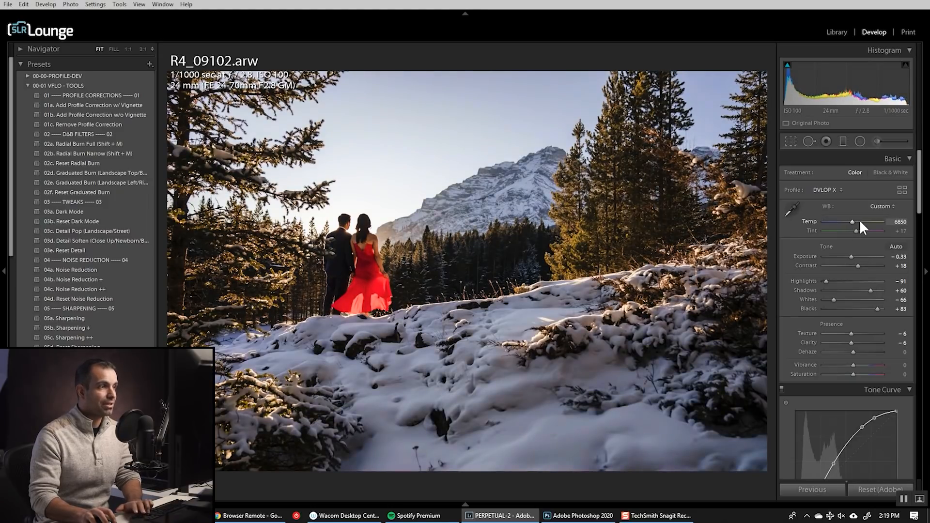
key("Down")
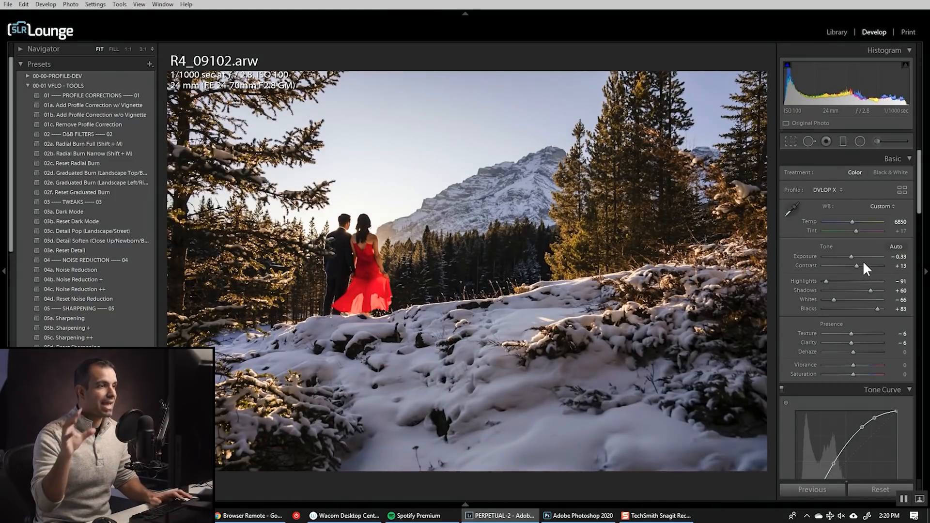
Add a large radial burn filter centred on the couple with Exposure -0.50 and Feather 100
left_click(121, 144)
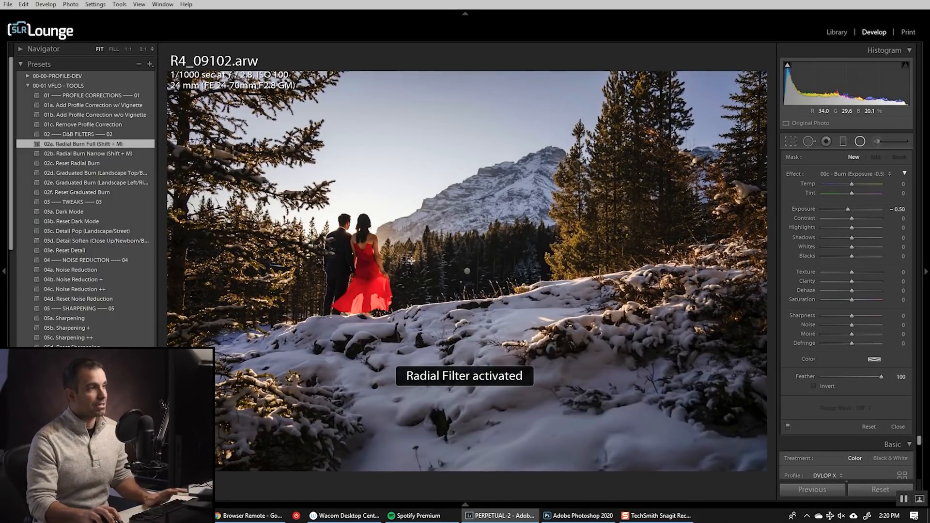
key("shift+m")
left_click(467, 272)
left_click_drag(464, 272, 356, 249)
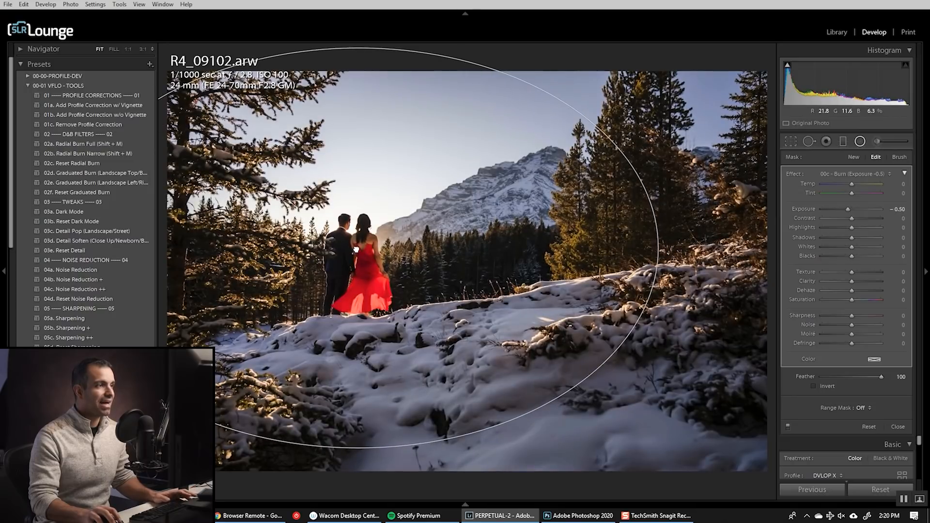
left_click(859, 142)
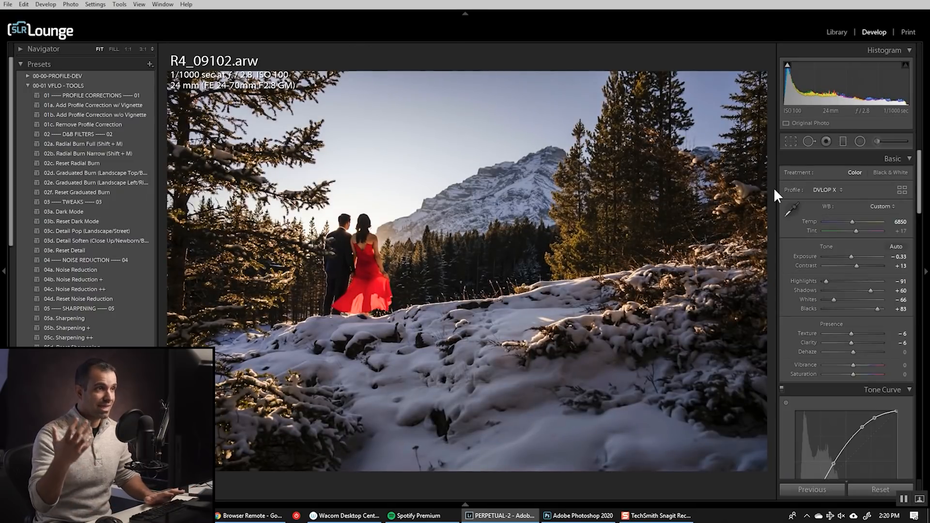
Send the couple photo to Luminar 4 as a JPEG copy with Lightroom adjustments, in sRGB, 8 bits/component, at 300 resolution
key("g")
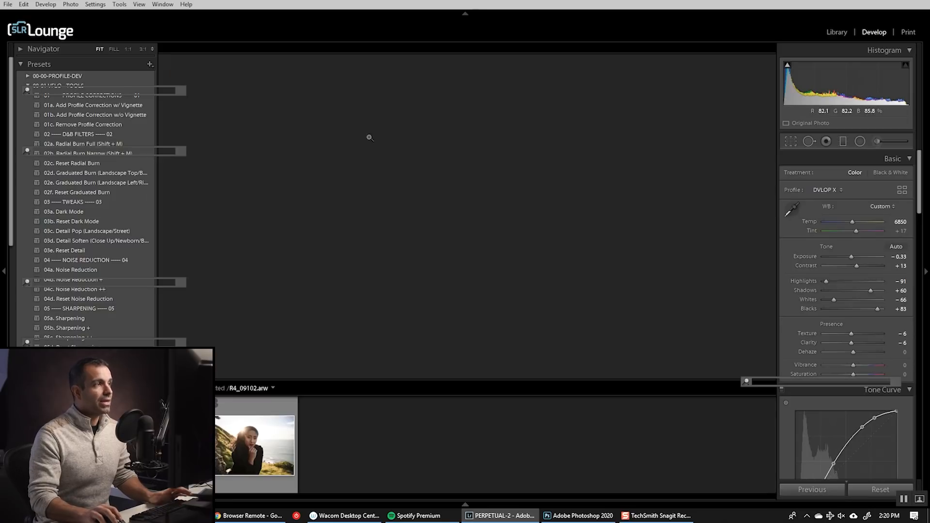
right_click(313, 228)
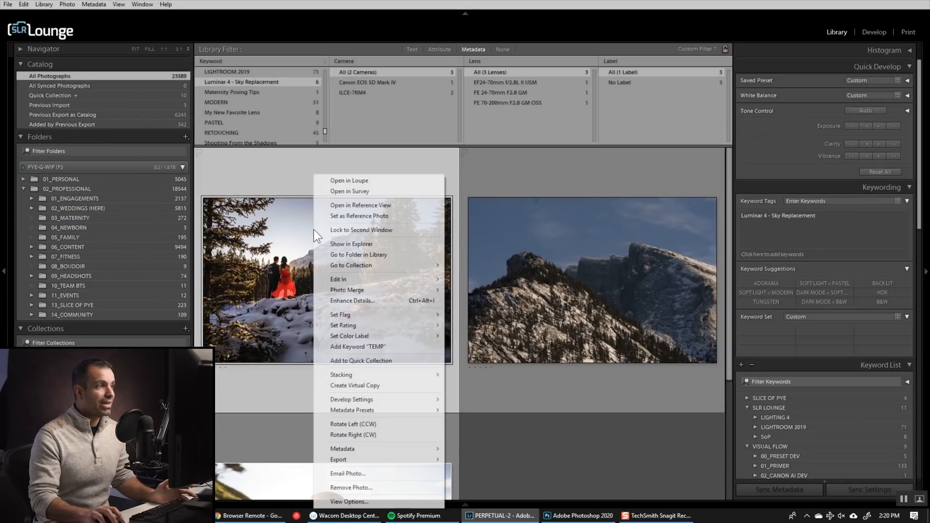
mouse_move(305, 289)
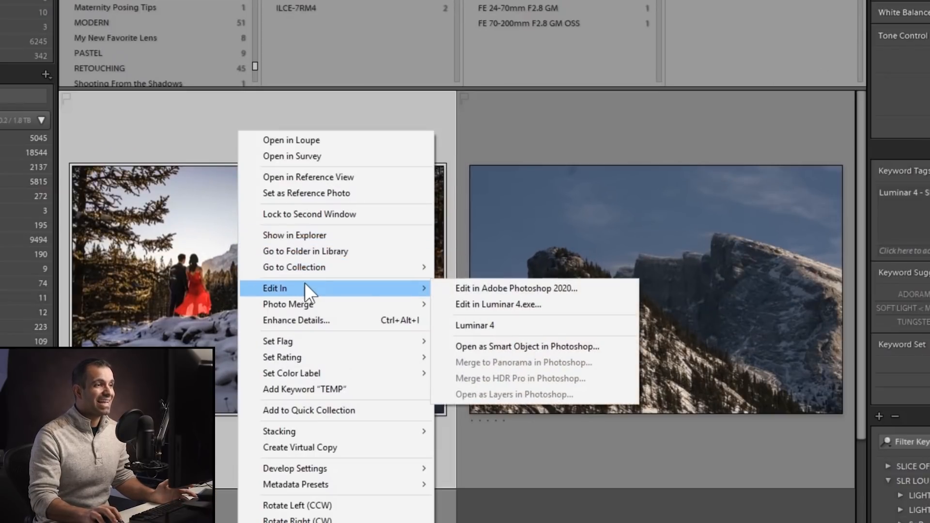
left_click(511, 307)
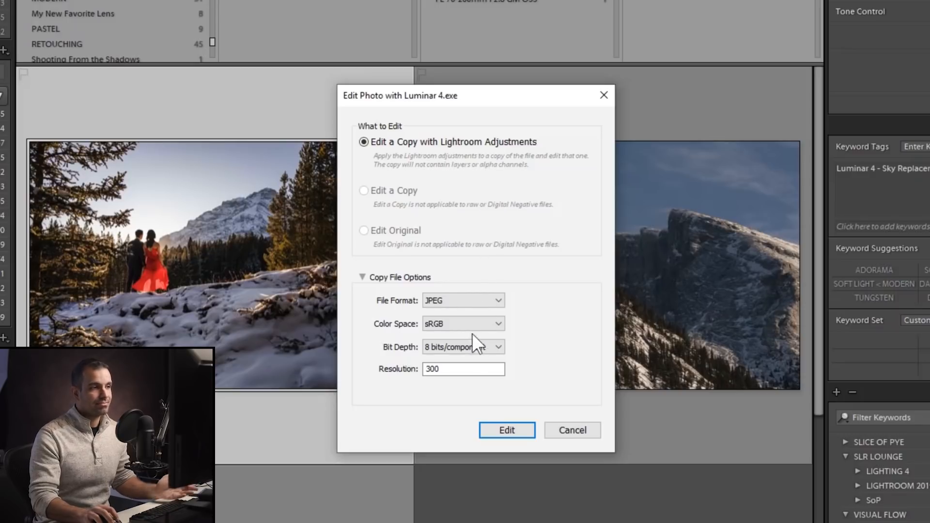
left_click(442, 369)
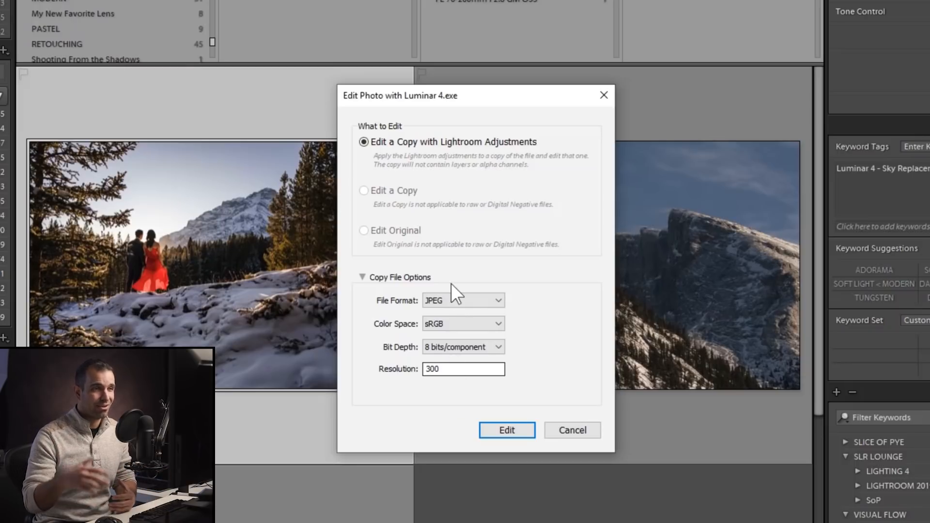
left_click(500, 429)
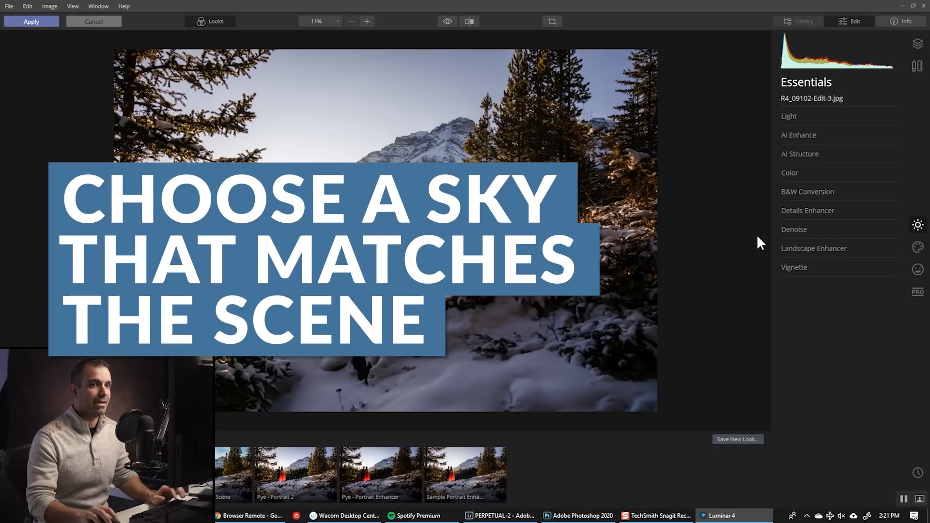
Preview Blue Sky 1 with AI Sky Replacement and set the sky back to Original Sky
left_click(918, 248)
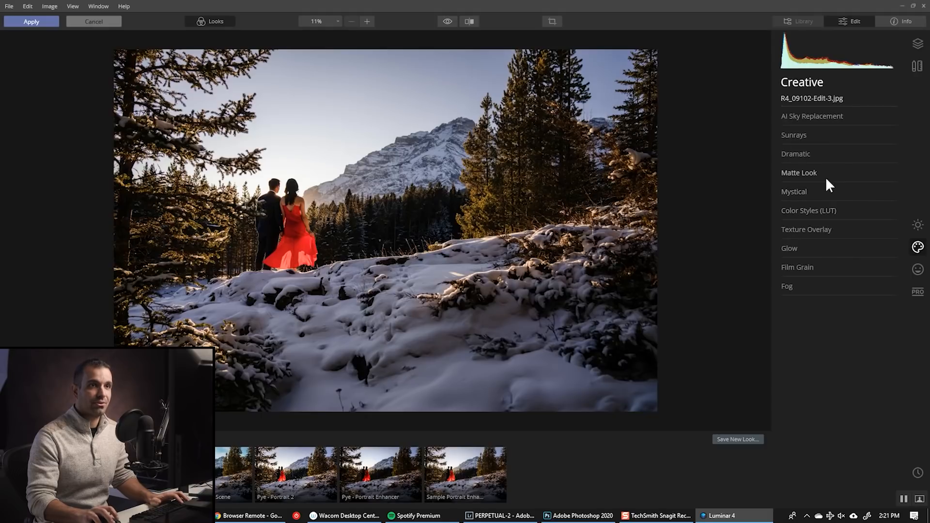
left_click(813, 116)
left_click(830, 137)
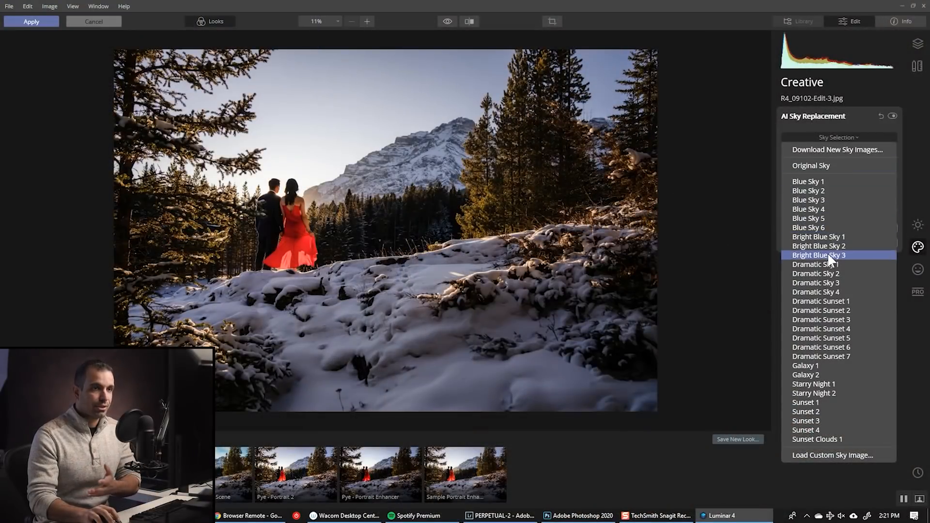
left_click(826, 181)
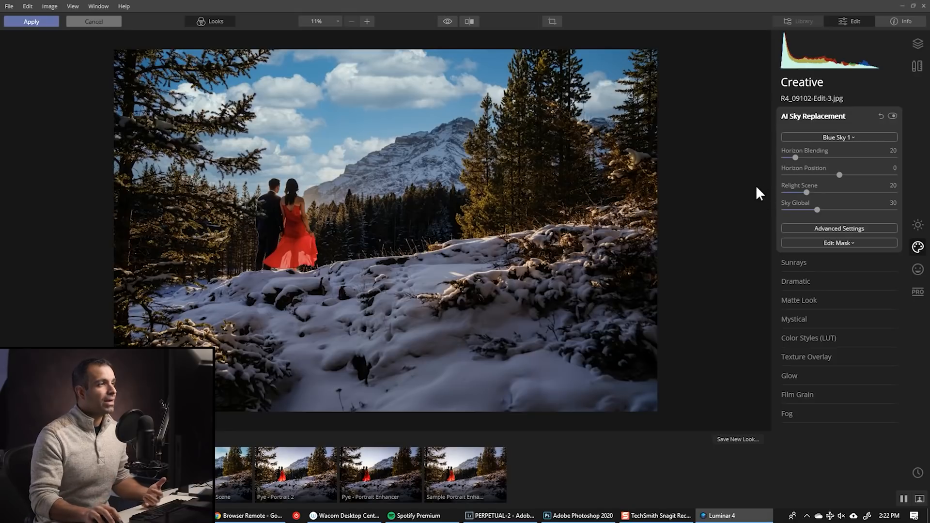
left_click(818, 137)
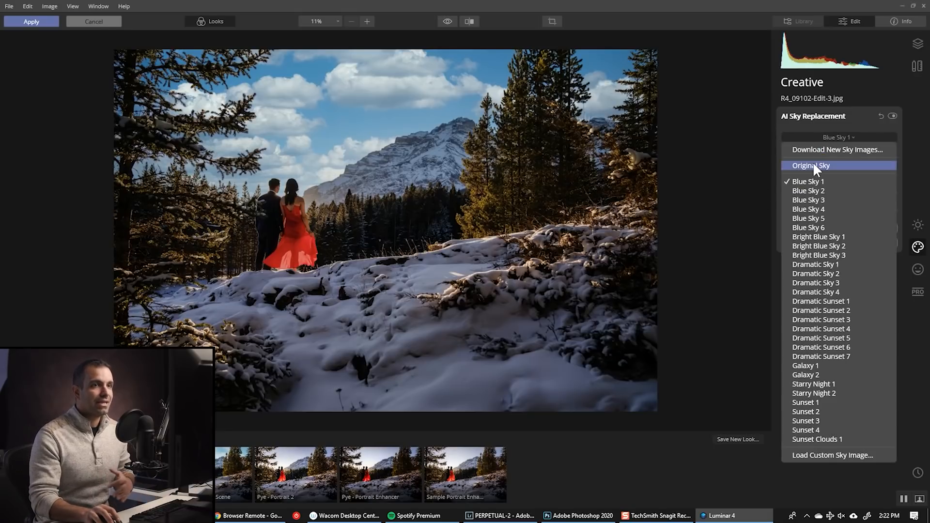
left_click(812, 165)
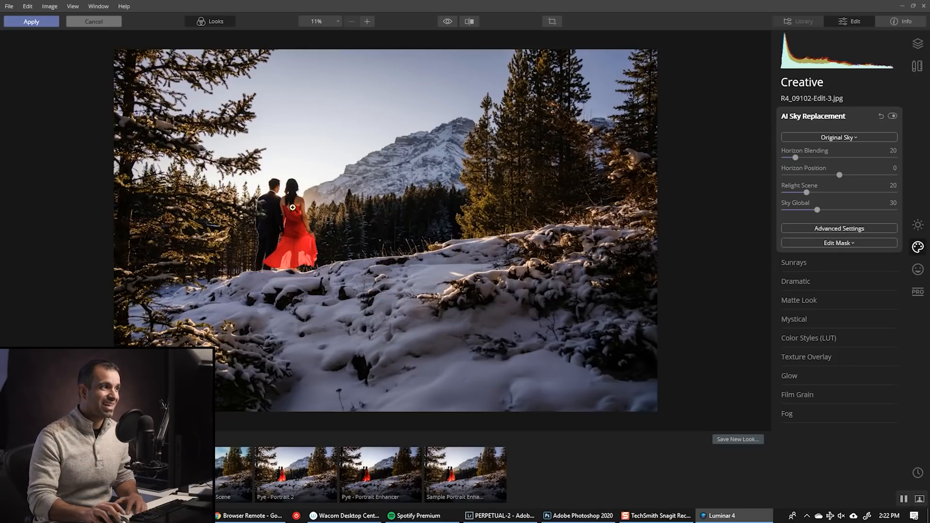
Try the Dramatic Sunset 1 and Dramatic Sunset 2 skies on the photo
left_click(838, 138)
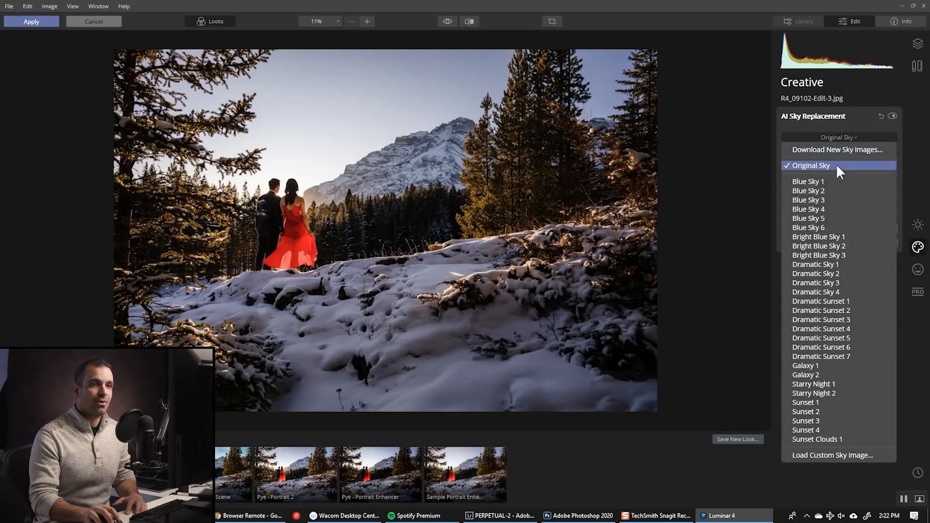
left_click(841, 301)
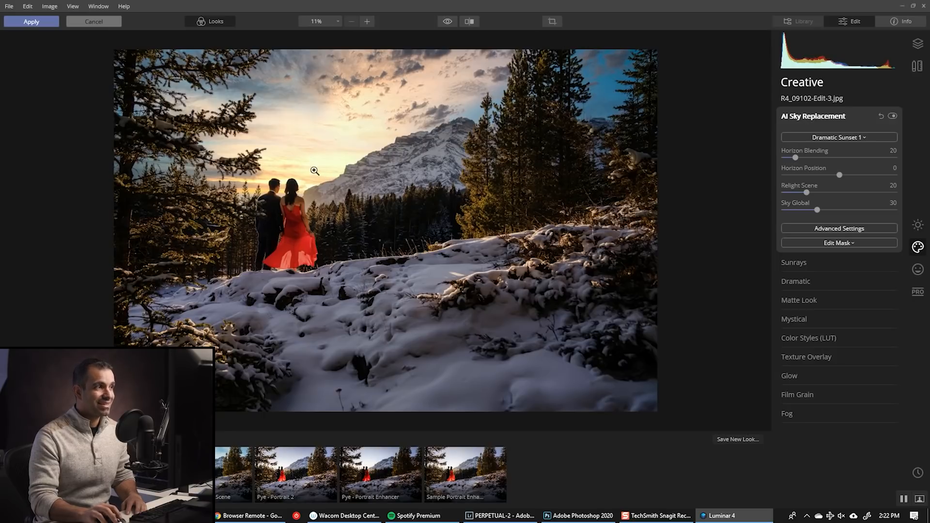
left_click(826, 137)
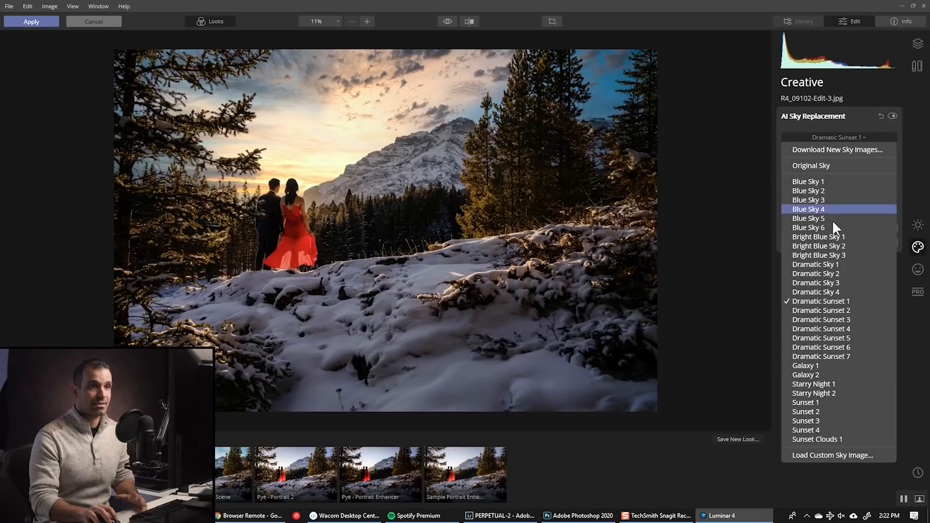
left_click(853, 305)
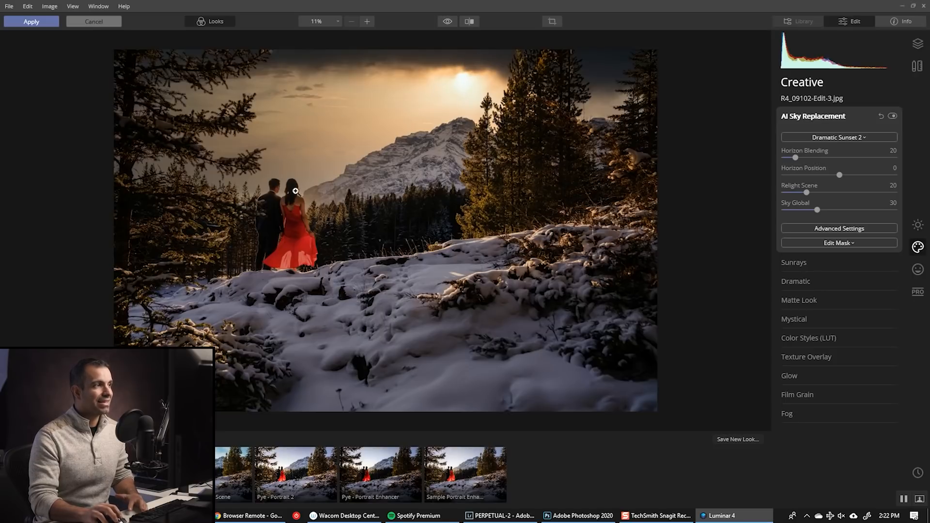
Replace the sky with Dramatic Sunset 3 and turn off Flip Sky in the advanced settings
left_click(792, 140)
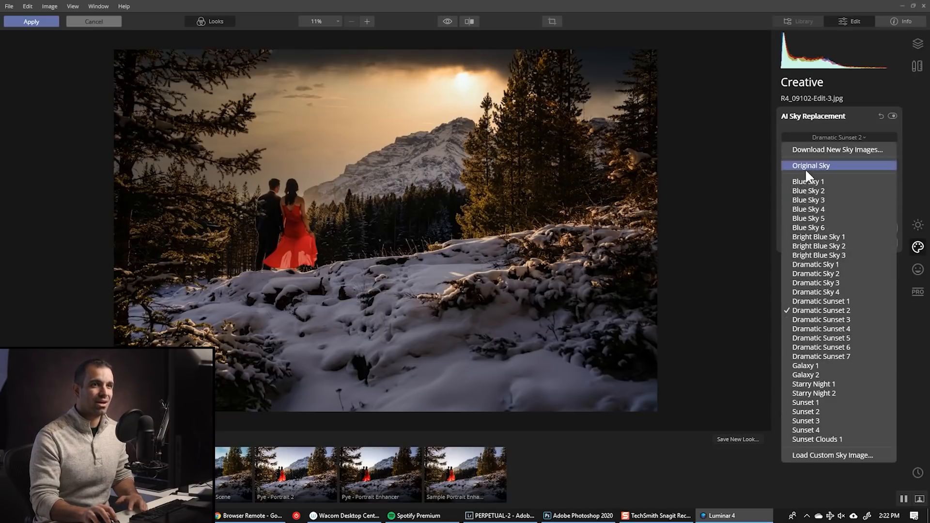
left_click(828, 313)
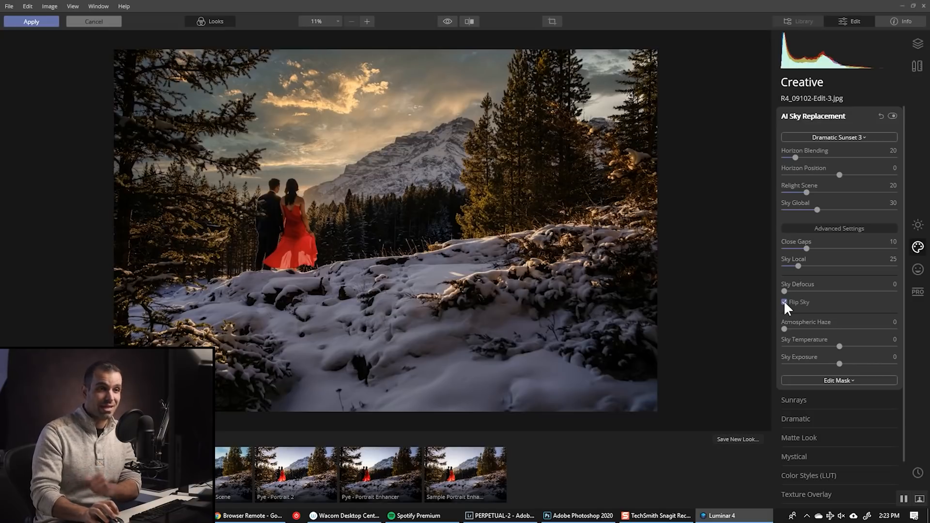
left_click(784, 302)
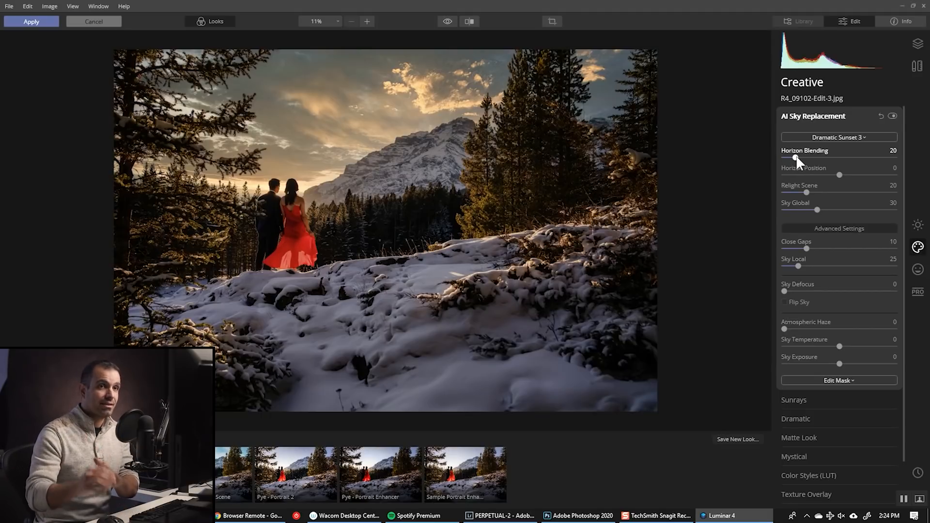
Position and blend the new sky with Horizon Position -8 and Horizon Blending 70
mouse_move(838, 174)
left_mouse_down()
mouse_move(825, 178)
mouse_move(852, 182)
left_mouse_up()
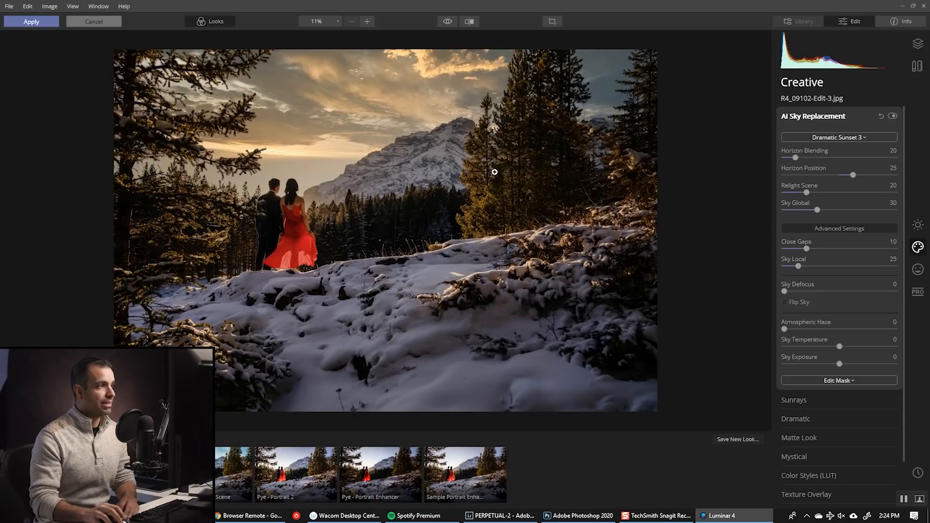
left_click_drag(851, 173, 835, 164)
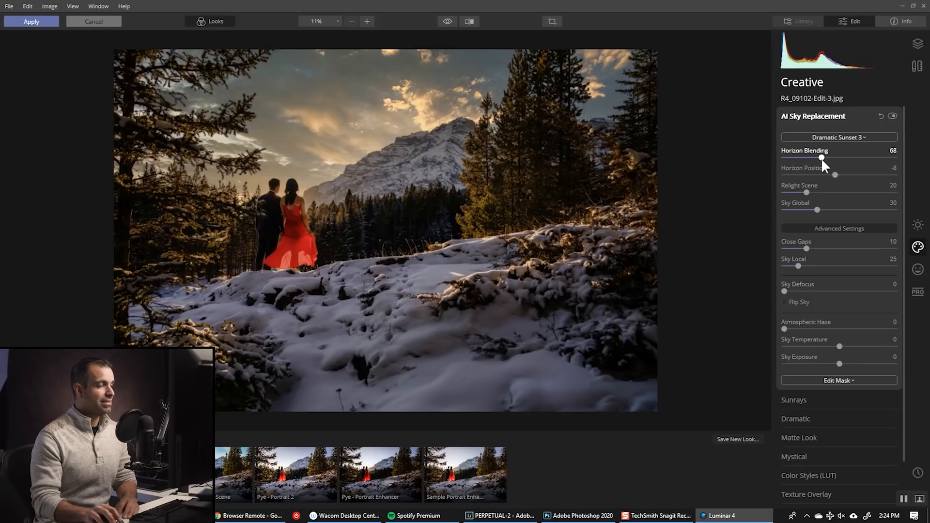
left_click_drag(821, 158, 823, 158)
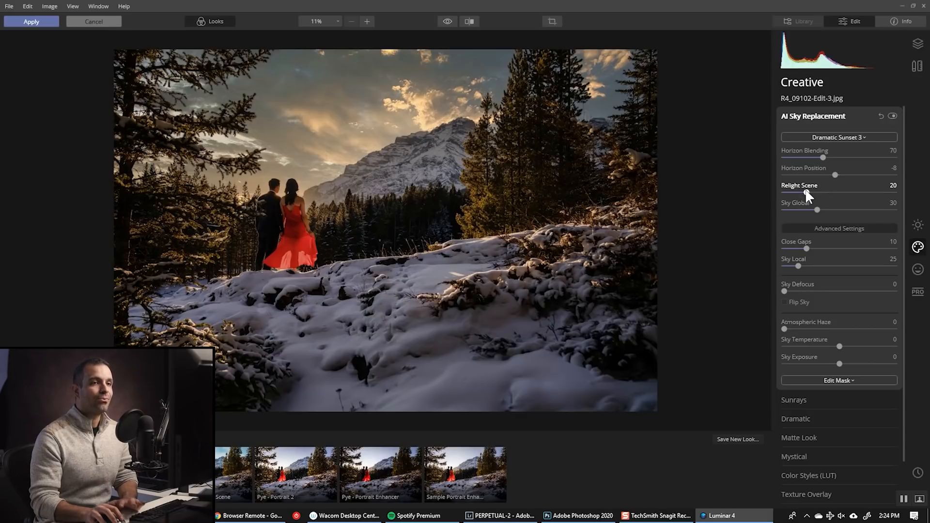
Set Relight Scene to 15 and Sky Global to 70 for the replaced sky
mouse_move(806, 193)
left_mouse_down()
mouse_move(792, 194)
mouse_move(893, 198)
mouse_move(797, 202)
mouse_move(858, 207)
mouse_move(906, 200)
mouse_move(799, 203)
left_mouse_up()
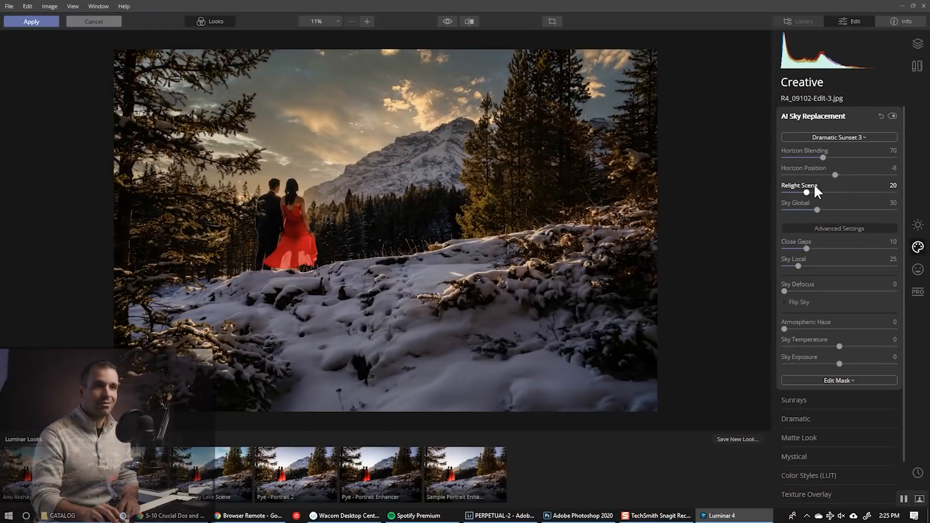
left_click_drag(806, 192, 801, 192)
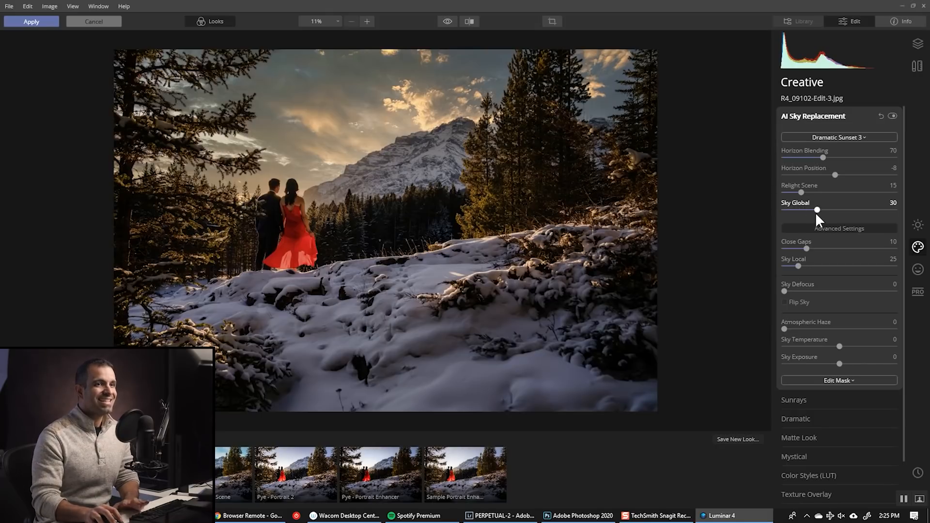
left_click_drag(817, 210, 851, 214)
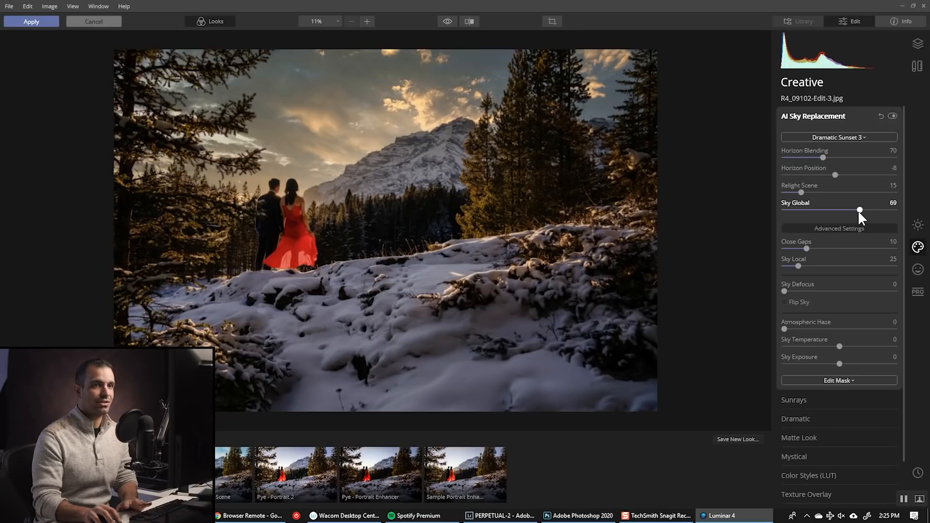
left_click_drag(859, 210, 861, 211)
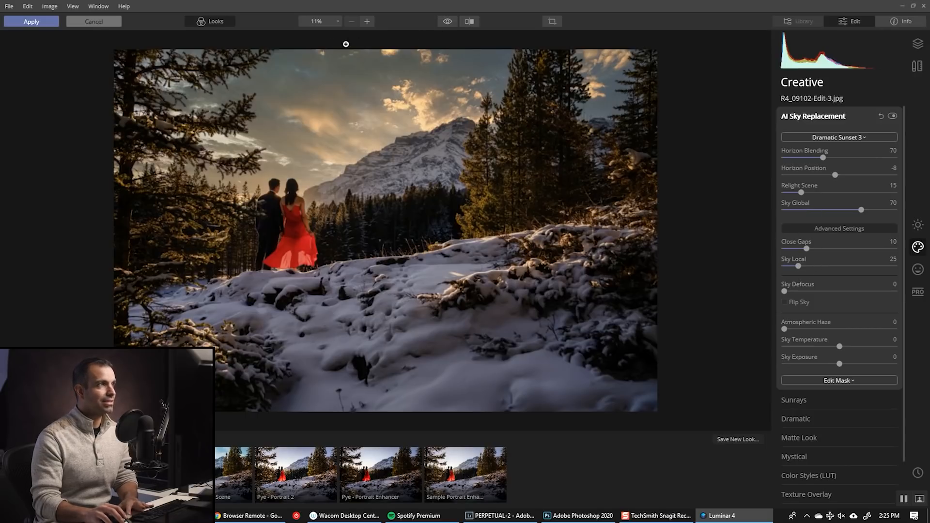
Try Close Gaps at 20 and 25, and restore it to 10
left_click_drag(806, 248, 824, 247)
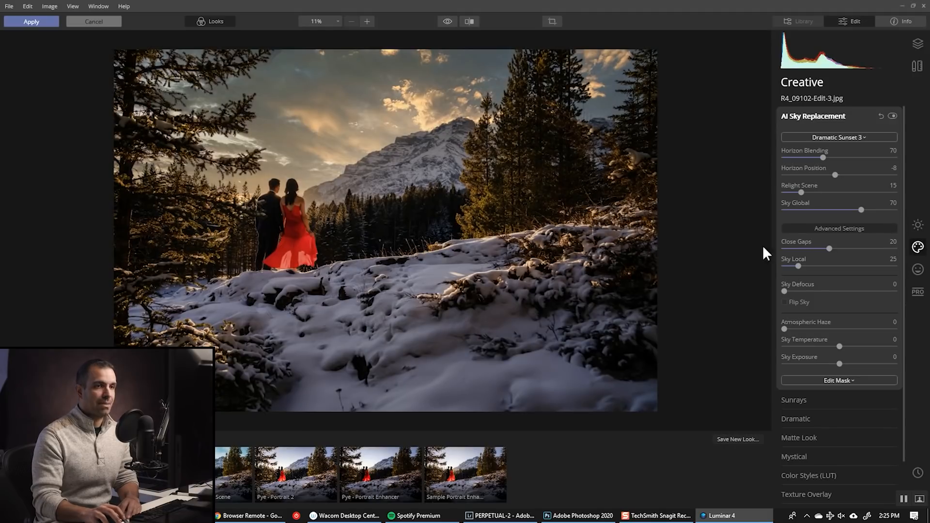
left_click_drag(862, 249, 839, 252)
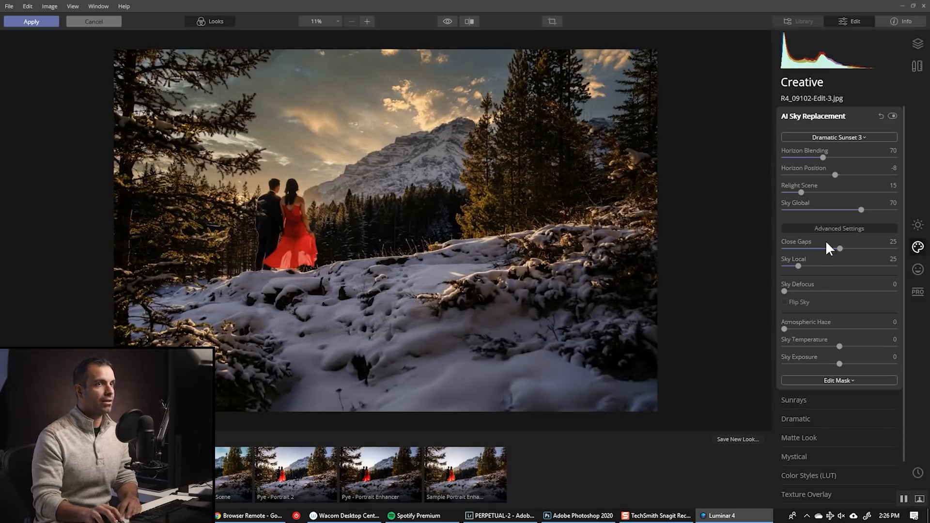
left_click_drag(840, 249, 793, 246)
key("ctrl+z")
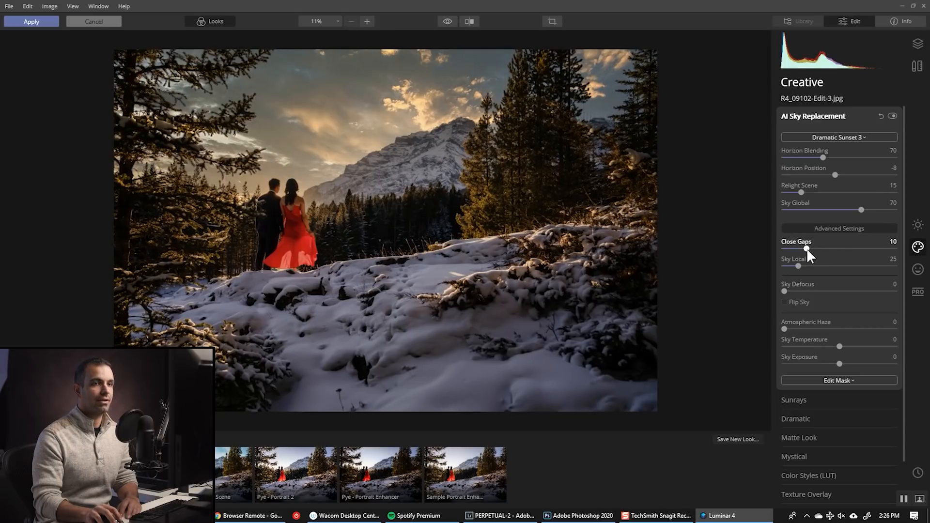
Set Close Gaps to 5 and inspect the upper tree branches against the sky at full size
left_click_drag(801, 244, 792, 243)
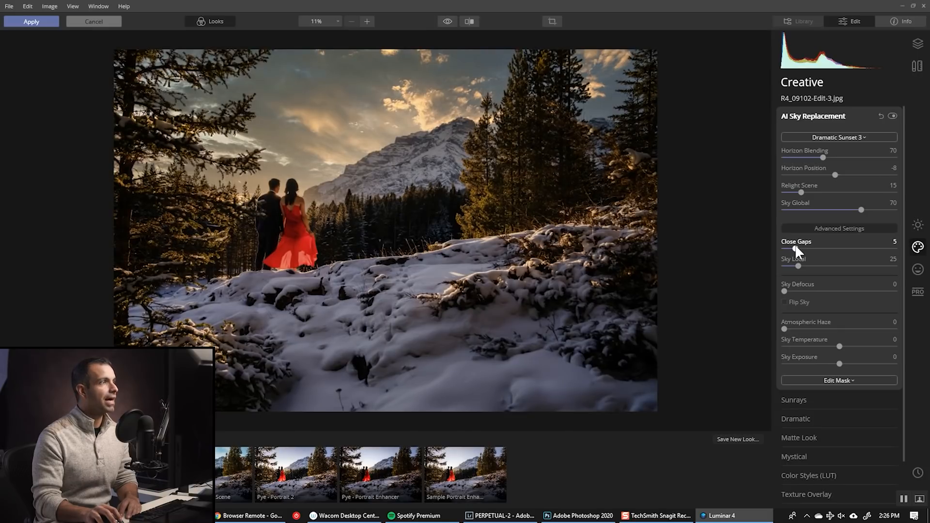
left_click(261, 57)
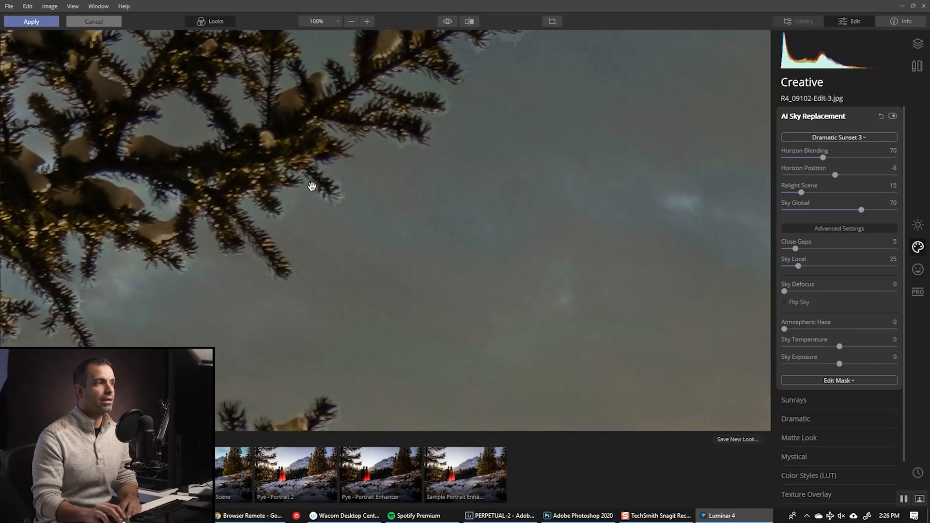
left_click(344, 193)
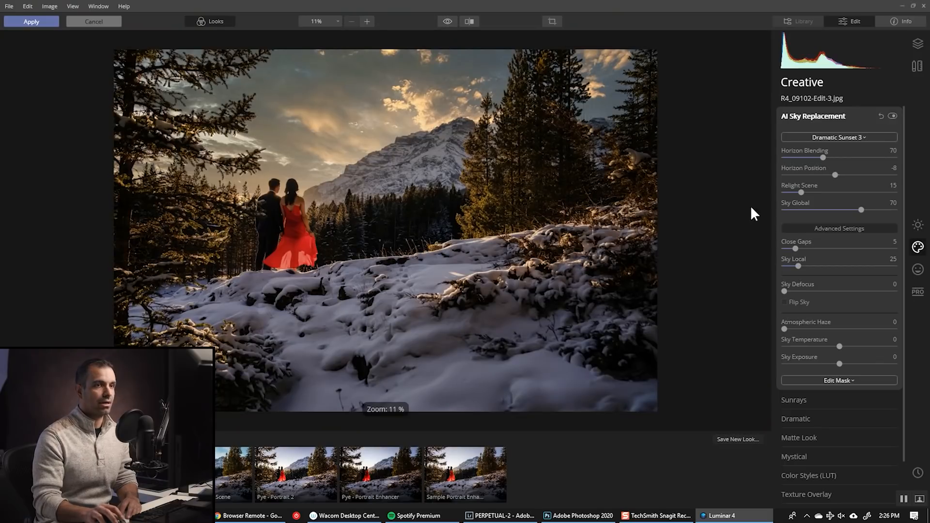
Try Sky Local at 90 and 164 while checking the edges around the couple, and set it to 46
left_click_drag(798, 265, 834, 274)
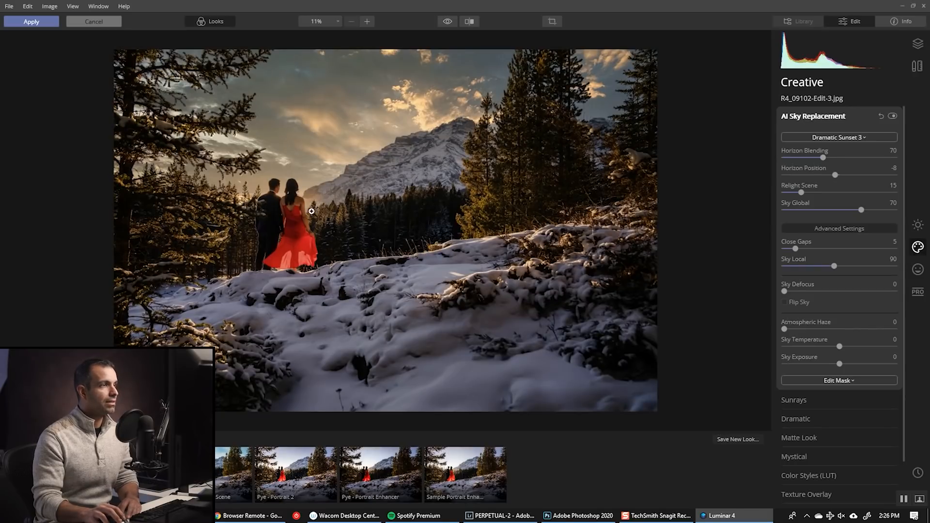
left_click(248, 182)
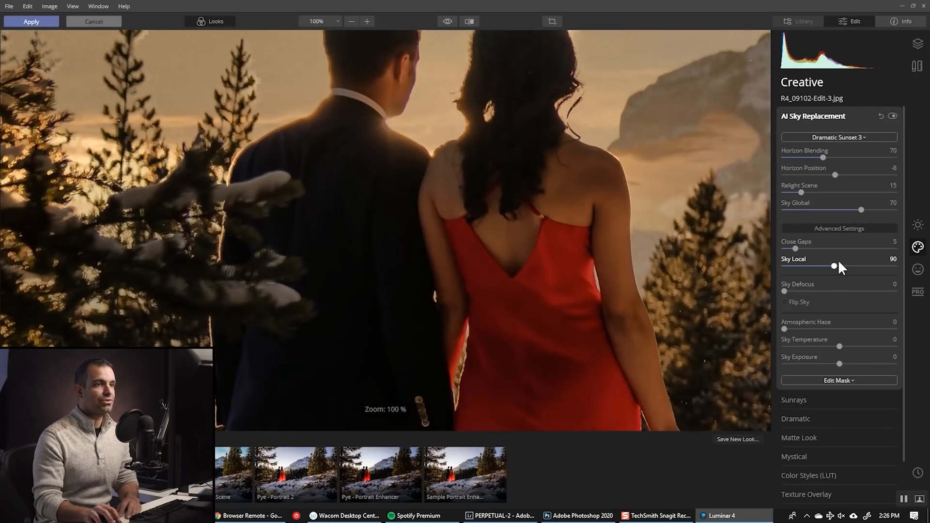
left_click_drag(835, 266, 873, 265)
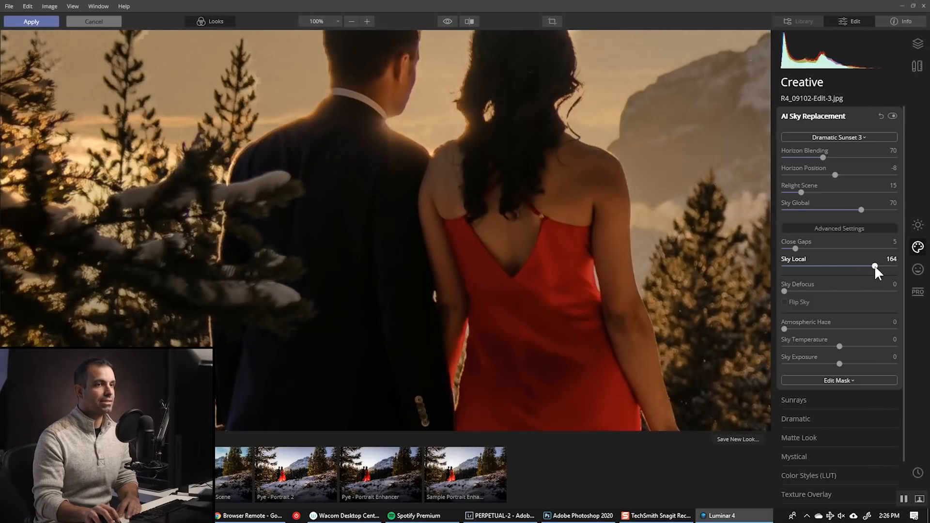
left_click_drag(875, 266, 810, 266)
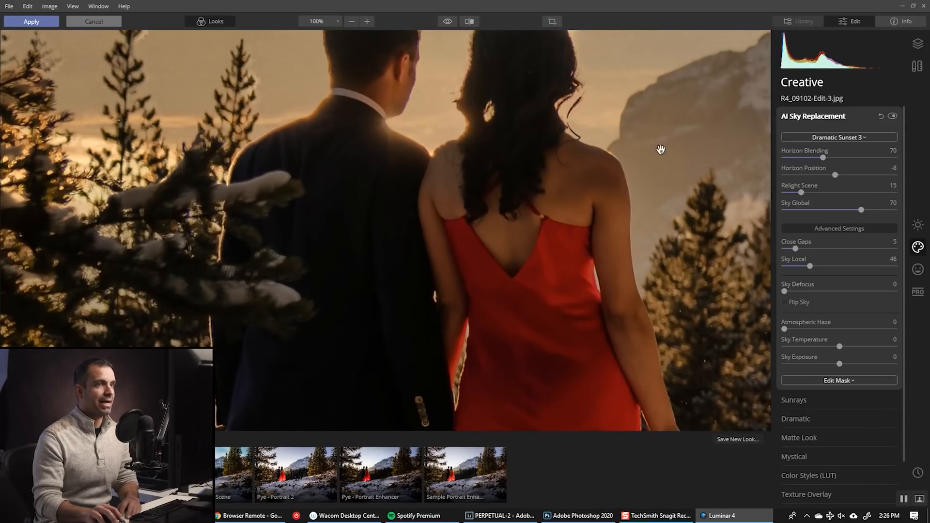
left_click(624, 146)
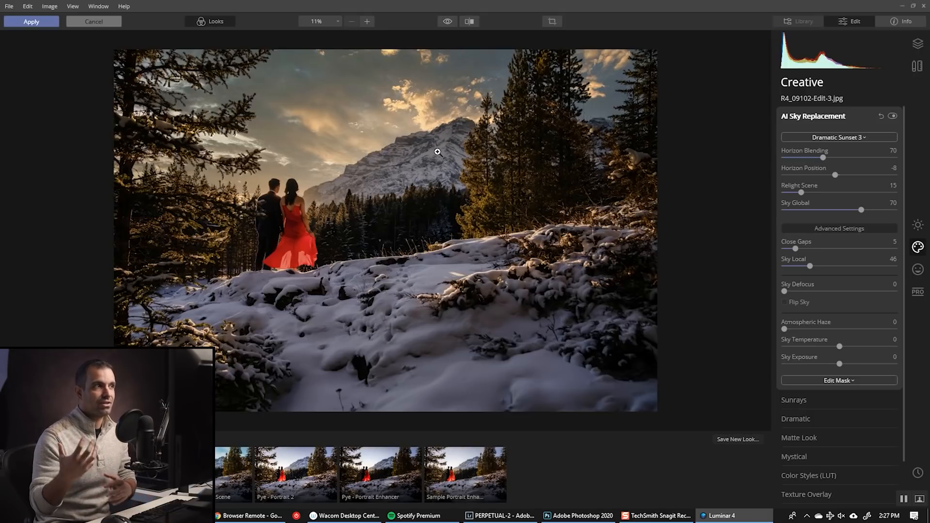
Keep Sky Defocus at 0 and inspect the mountain's sharpness at 100% before returning to the full photo
mouse_move(786, 289)
left_mouse_down()
mouse_move(810, 292)
mouse_move(772, 296)
left_mouse_up()
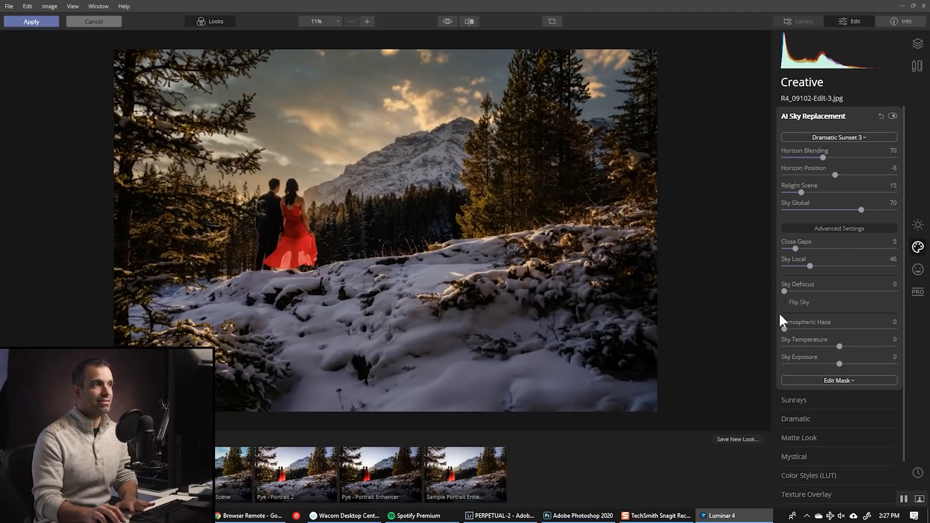
double_click(387, 140)
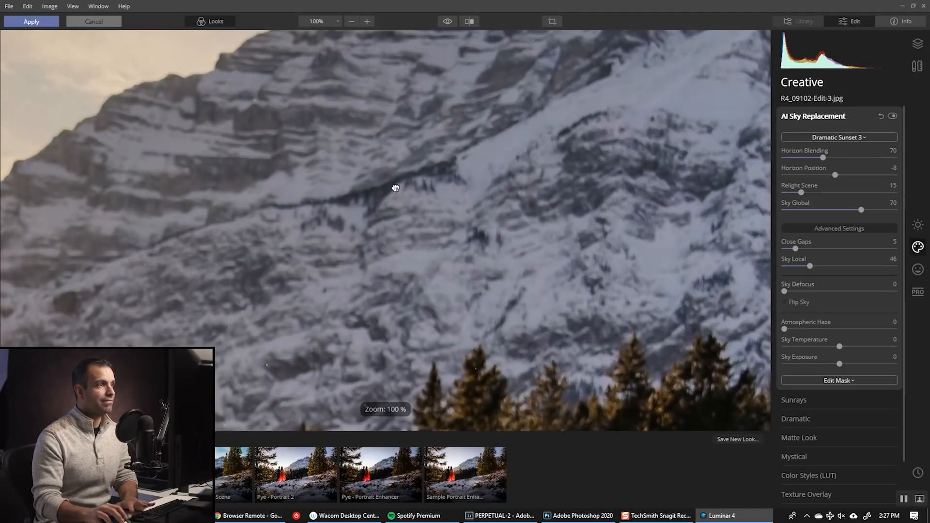
double_click(395, 188)
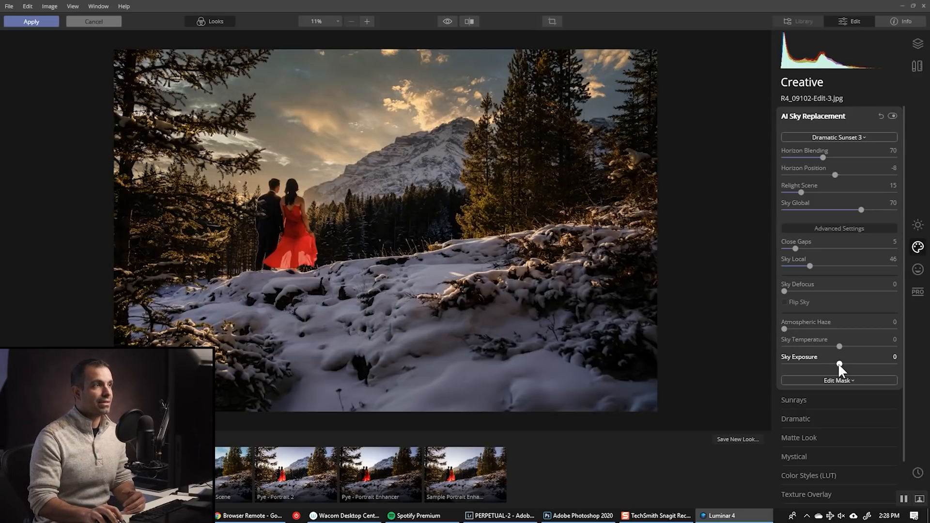
Brighten the new sky with Sky Exposure 60 and soften the scene with Atmospheric Haze 90
left_click_drag(842, 364, 866, 364)
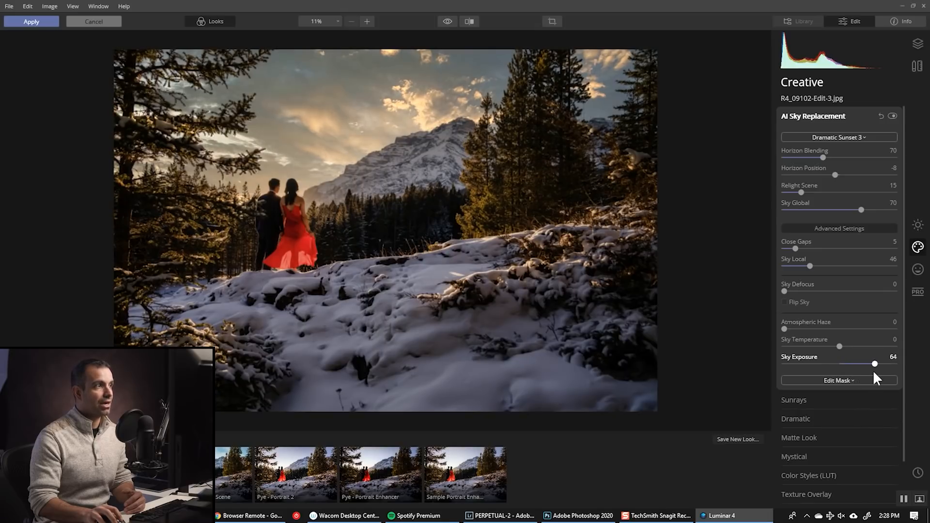
left_click_drag(871, 370, 869, 370)
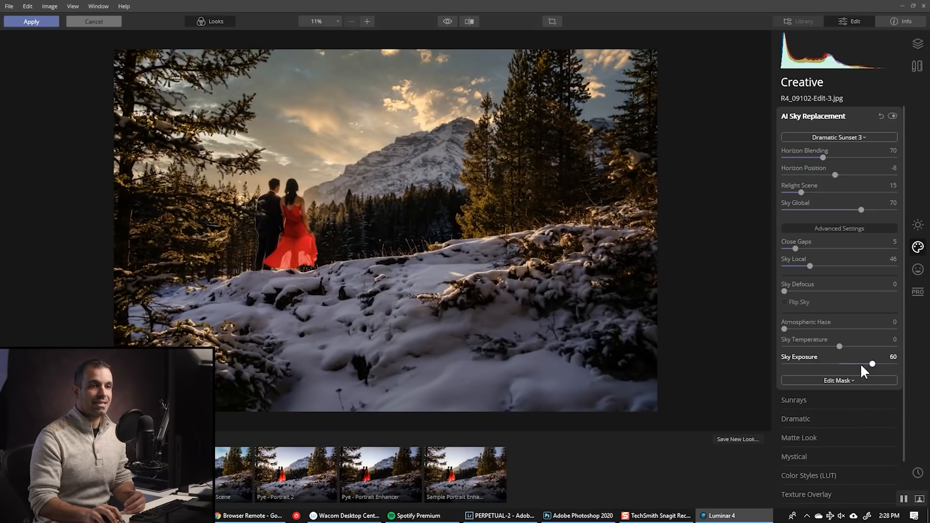
left_click_drag(784, 328, 872, 360)
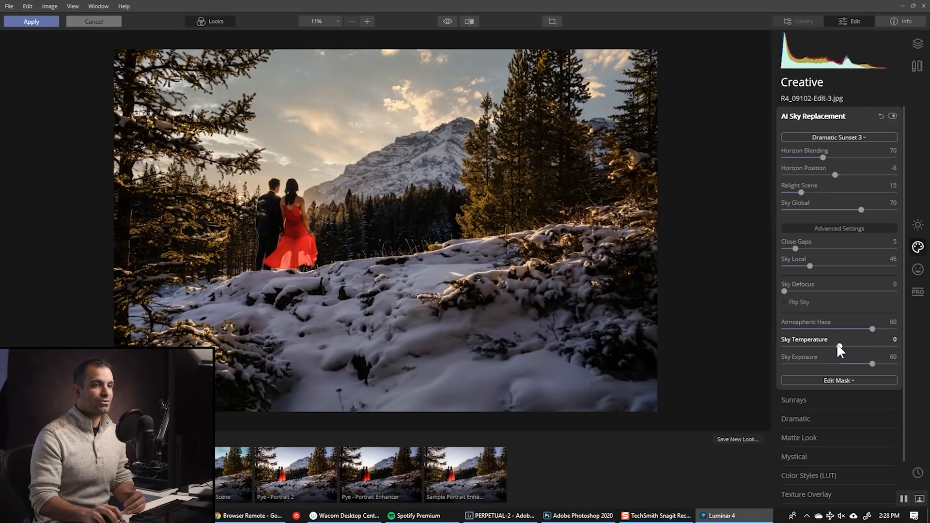
left_click_drag(825, 346, 881, 328)
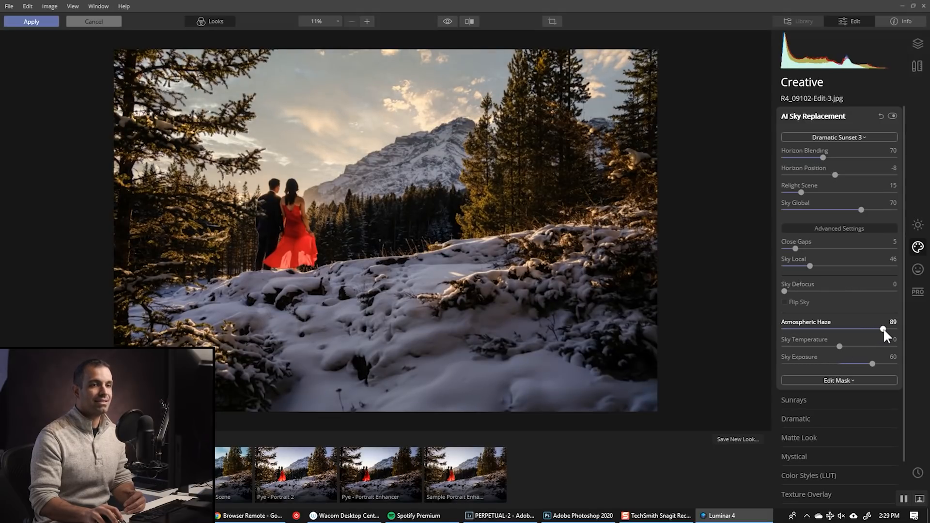
left_click_drag(883, 329, 883, 330)
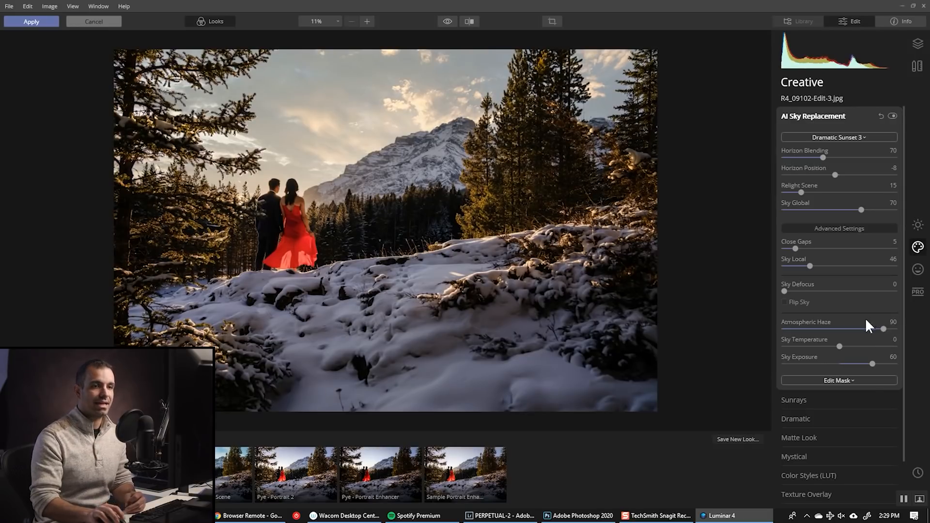
left_click_drag(873, 364, 879, 363)
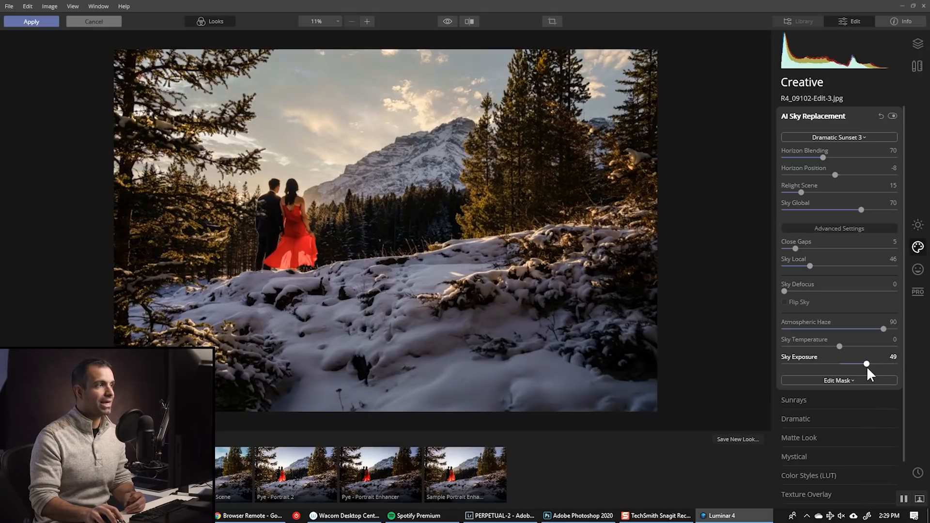
left_click_drag(872, 367, 873, 367)
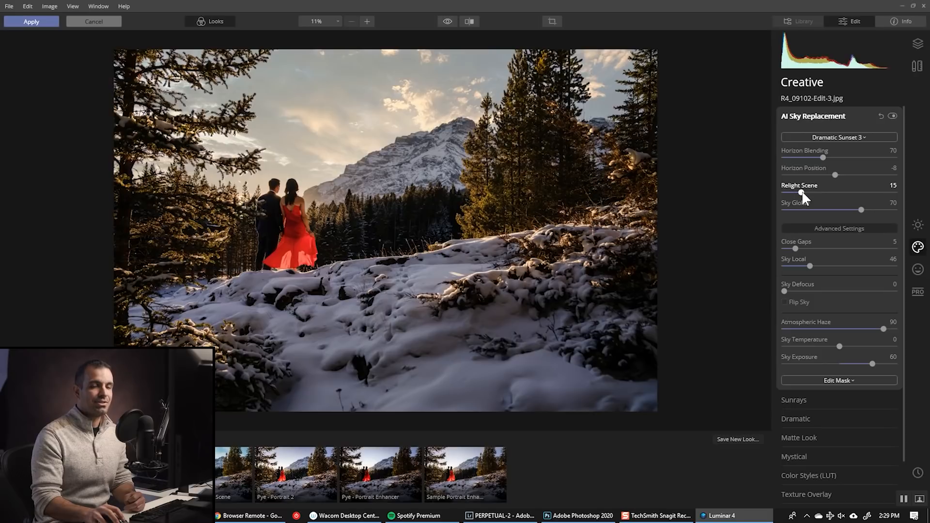
Set Relight Scene to 5 and Sky Global to 100 for the replaced sky
mouse_move(800, 191)
left_mouse_down()
mouse_move(783, 187)
mouse_move(879, 196)
mouse_move(806, 196)
mouse_move(841, 205)
mouse_move(822, 207)
mouse_move(796, 190)
left_mouse_up()
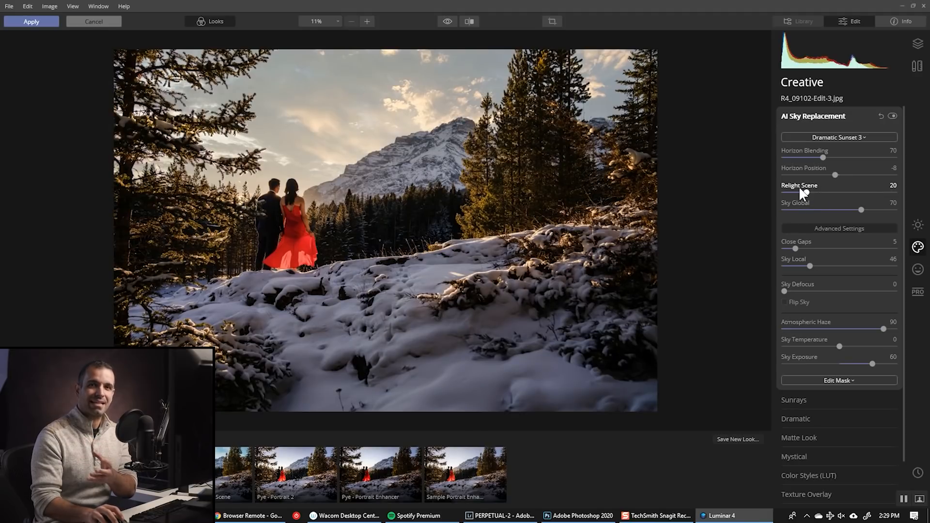
left_click_drag(806, 190, 786, 189)
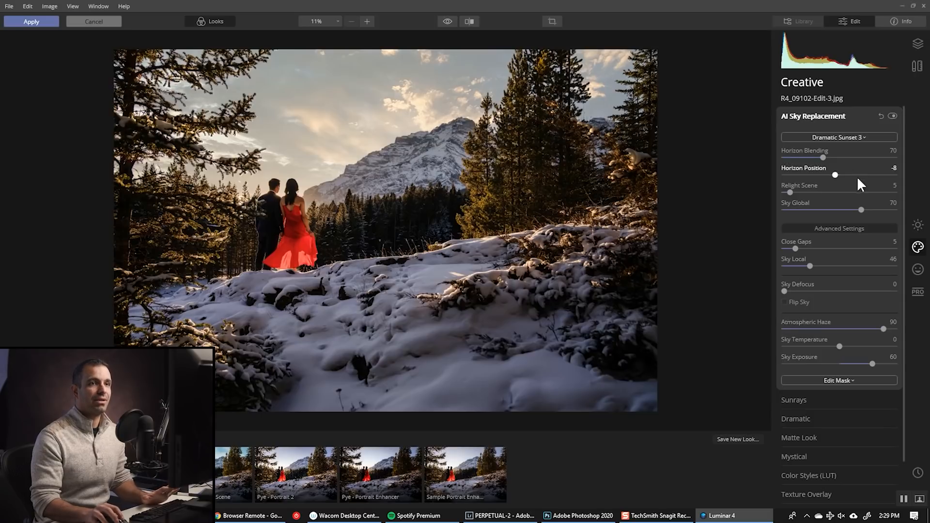
left_click_drag(864, 209, 908, 209)
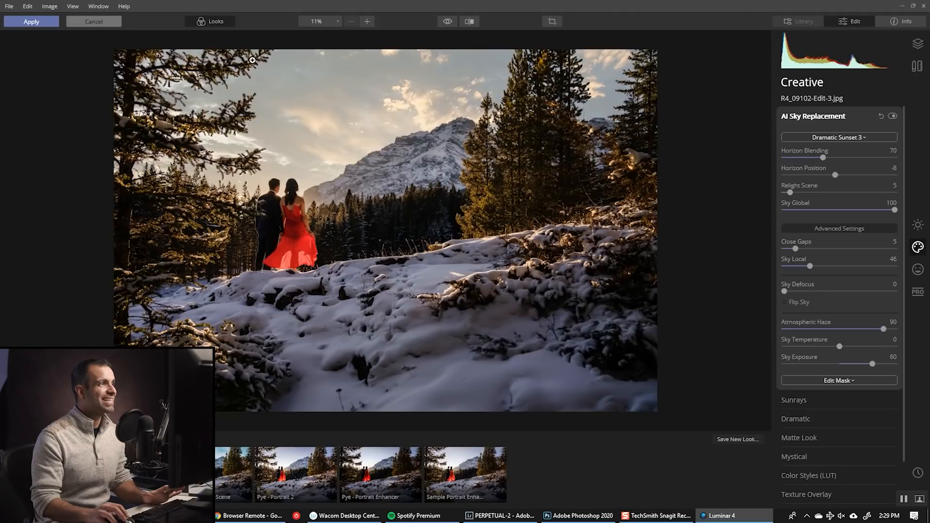
left_click_drag(890, 209, 816, 211)
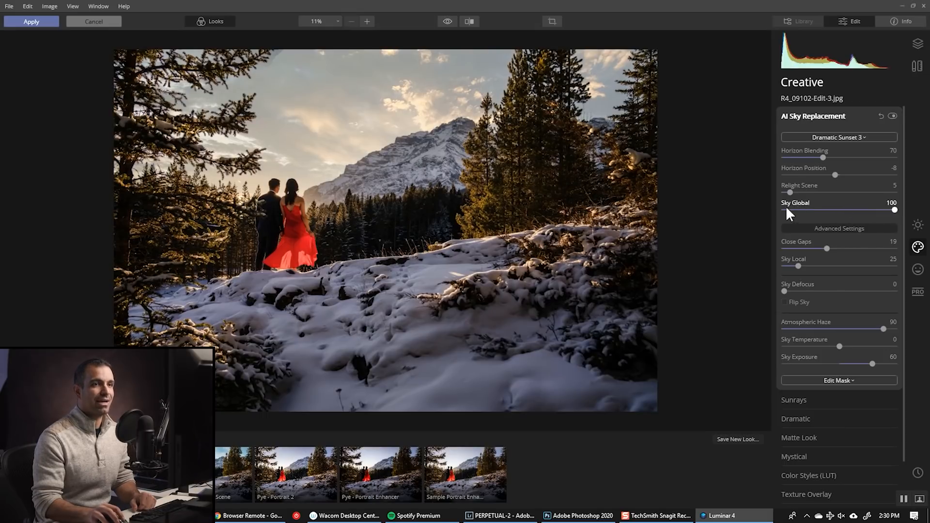
Set Close Gaps to 45 and apply the sky replacement to the photo
left_click_drag(827, 248, 868, 250)
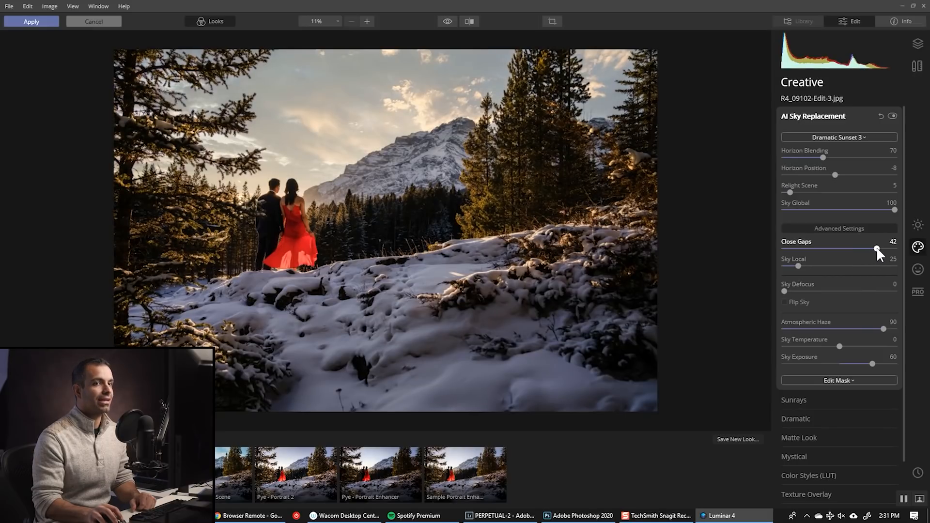
left_click_drag(880, 246, 882, 247)
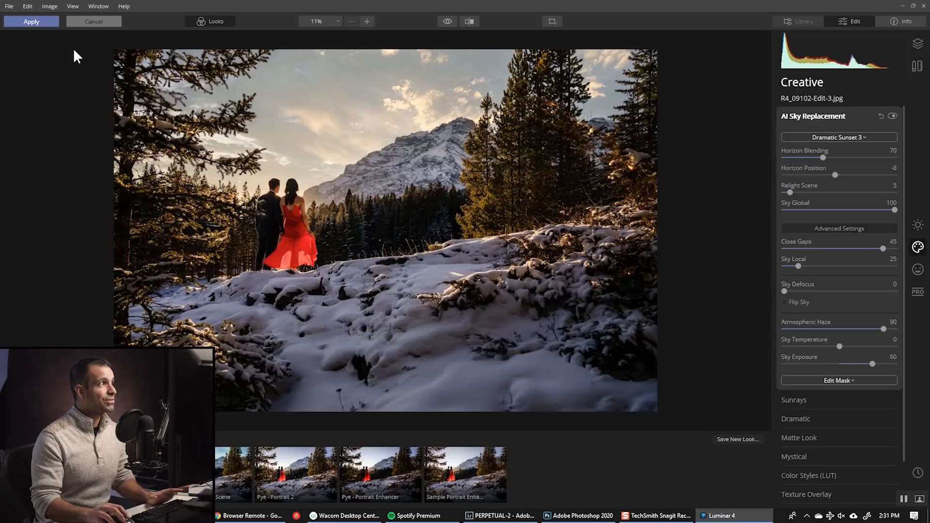
left_click(46, 21)
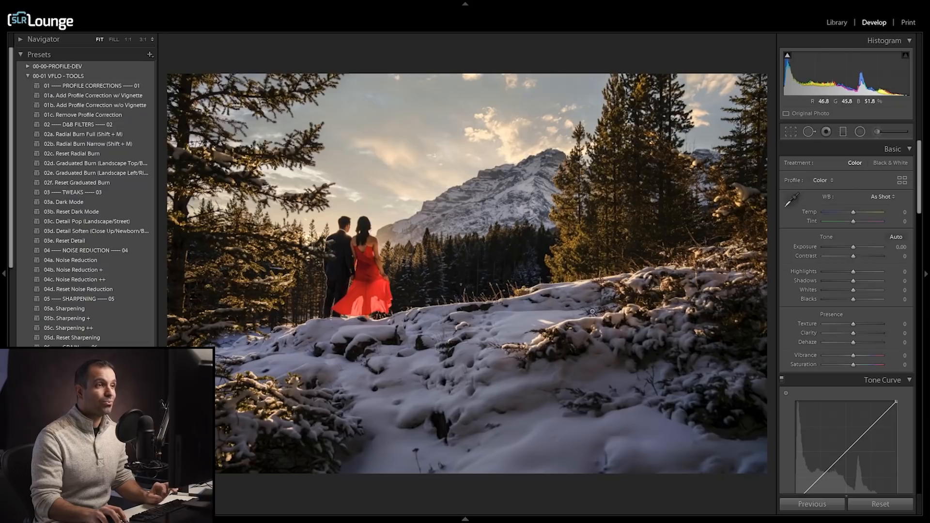
In Lightroom, apply a develop preset to the composite, and set Temp to -21 and Exposure to +0.12
left_click(594, 312)
left_click(593, 316)
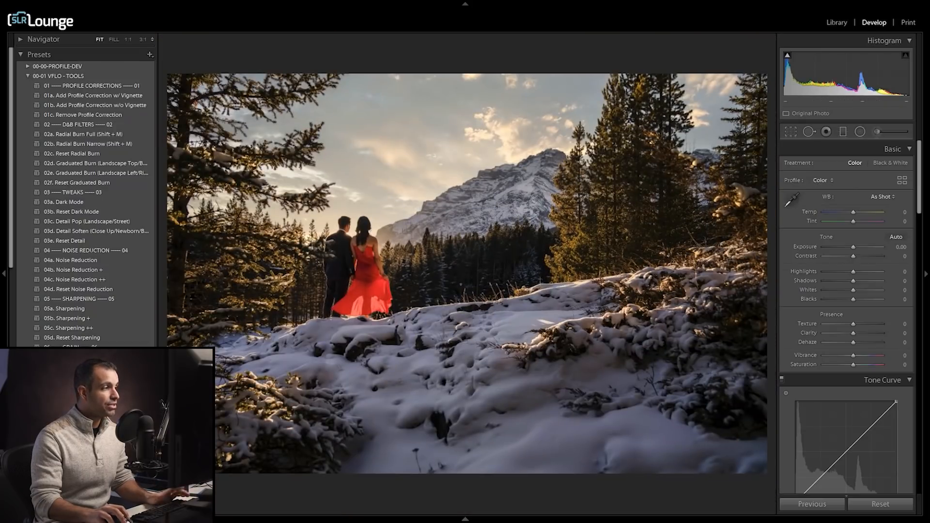
left_click(82, 426)
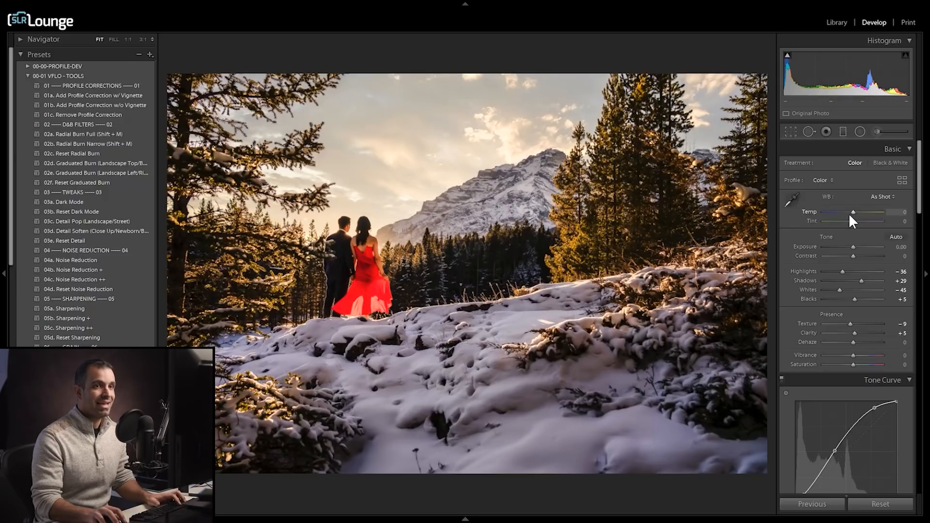
left_click_drag(852, 211, 846, 214)
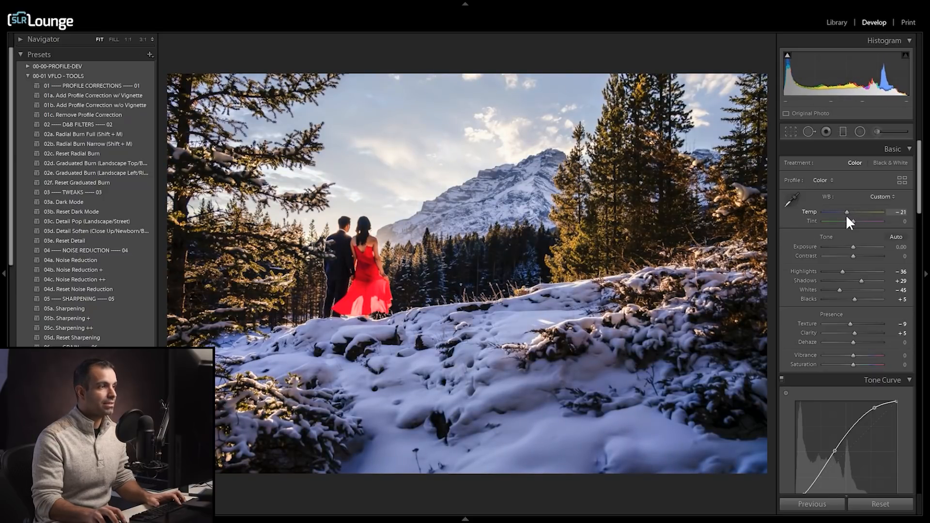
left_click_drag(854, 246, 854, 246)
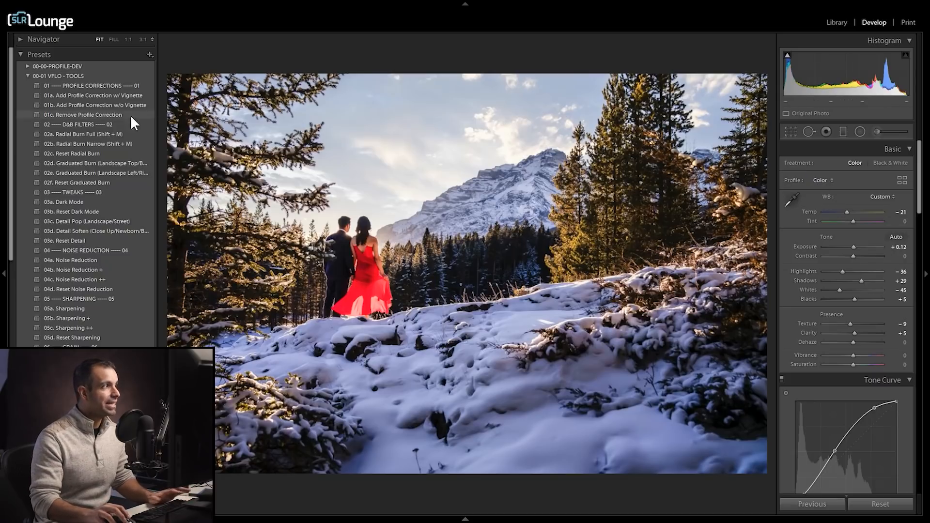
Apply the Radial Burn Full preset, move its radial filter onto the couple, and set the filter's exposure to -0.77
left_click(99, 135)
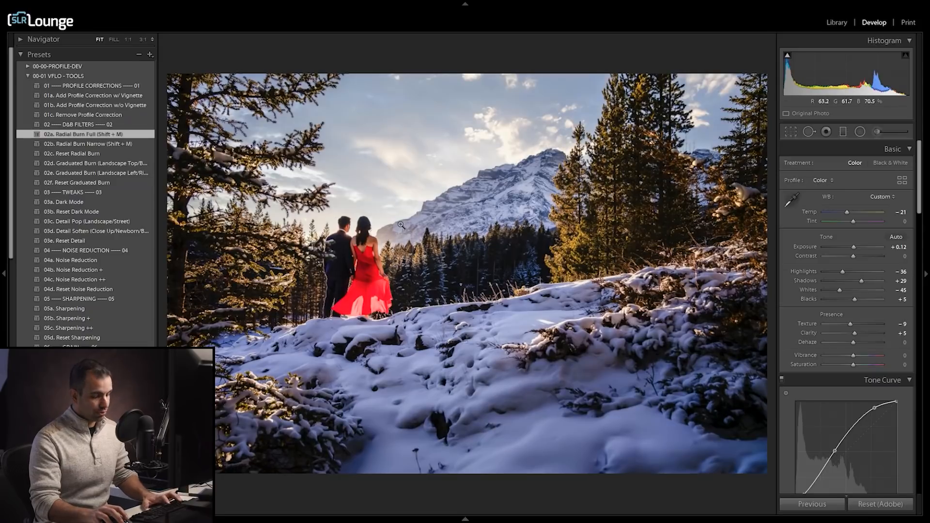
key("shift+m")
double_click(467, 270, "ctrl")
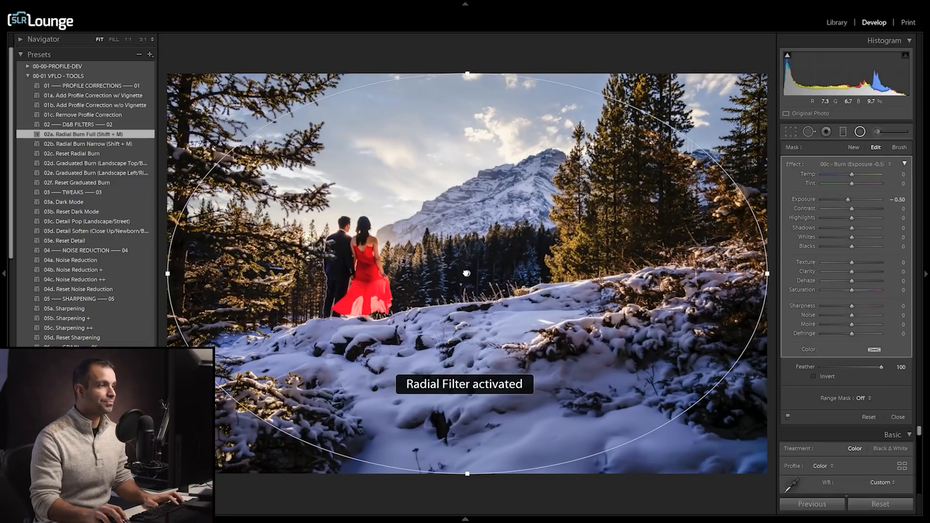
left_click_drag(467, 271, 346, 252)
key("super")
key("super")
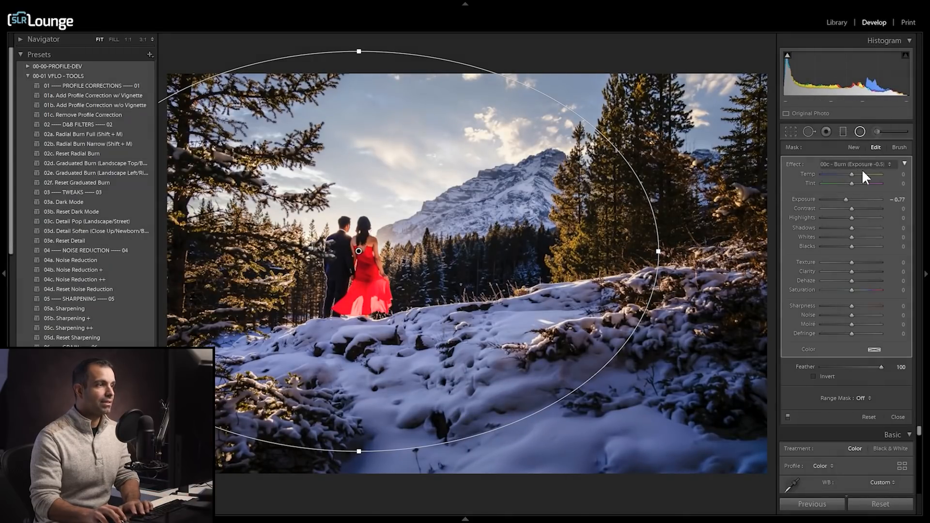
Leave the radial filter editing and set the composite's Temp to -11
key("d")
key("Up")
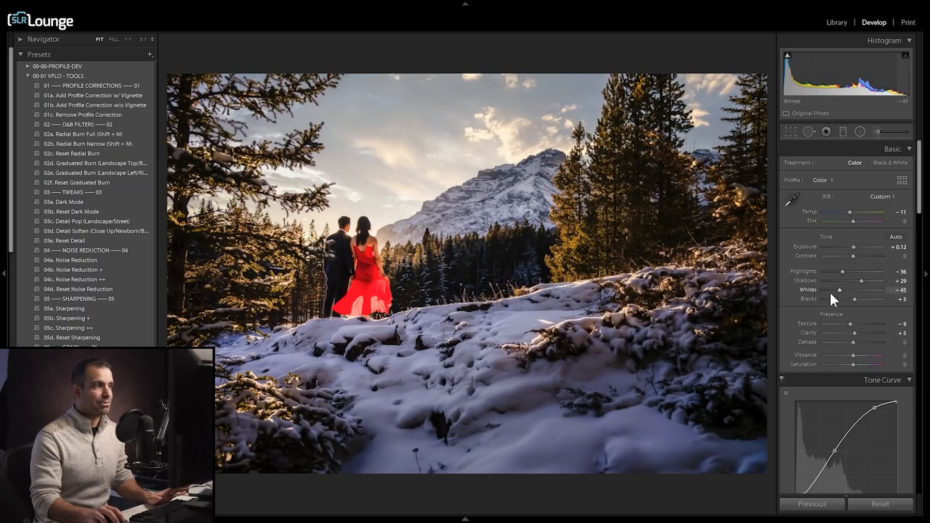
With the Saturation target adjustment, reduce the dress to Red -14 and Orange -35, and the snow to Blue -17 and Purple -9
scroll(818, 333, "down", 5)
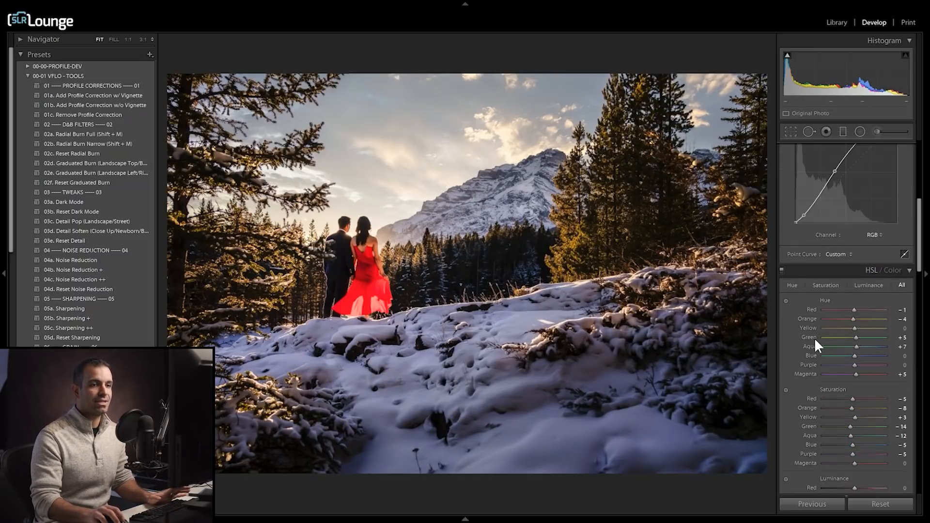
left_click(826, 285)
left_click(785, 301)
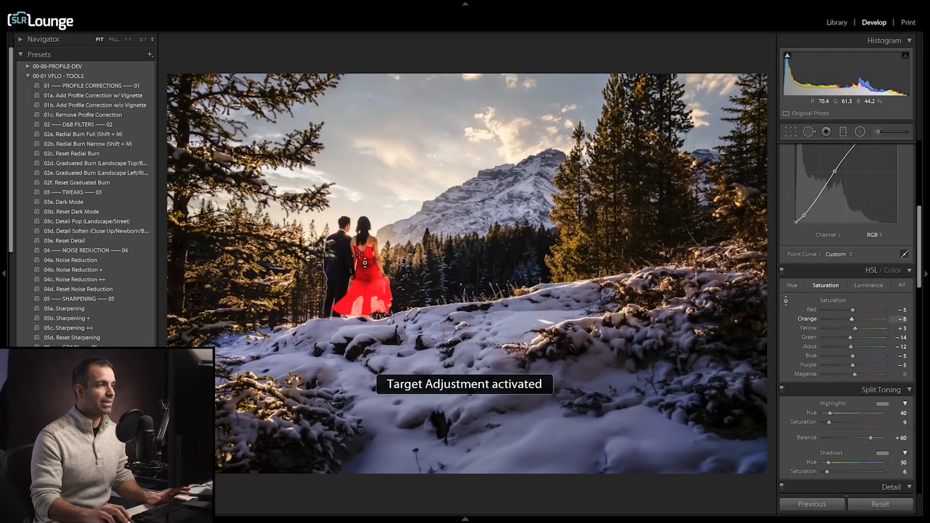
left_click_drag(375, 261, 370, 288)
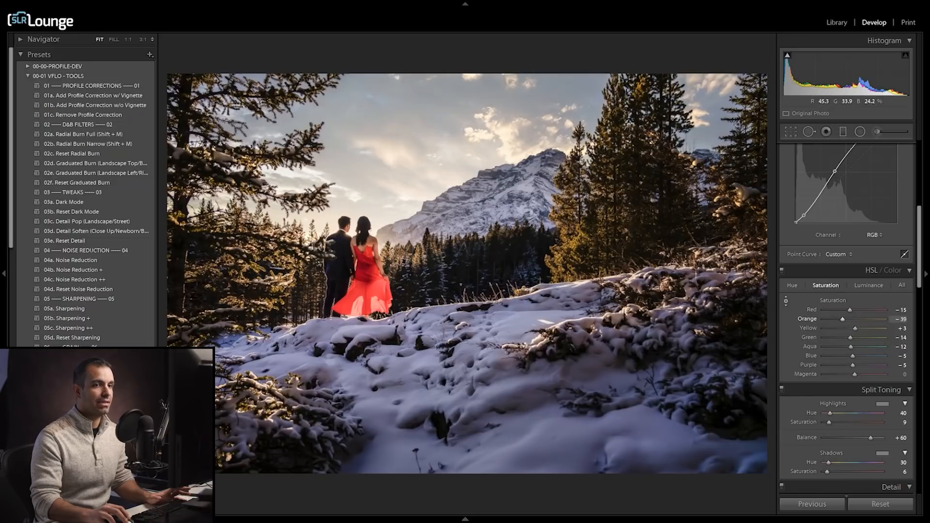
left_click_drag(518, 324, 518, 341)
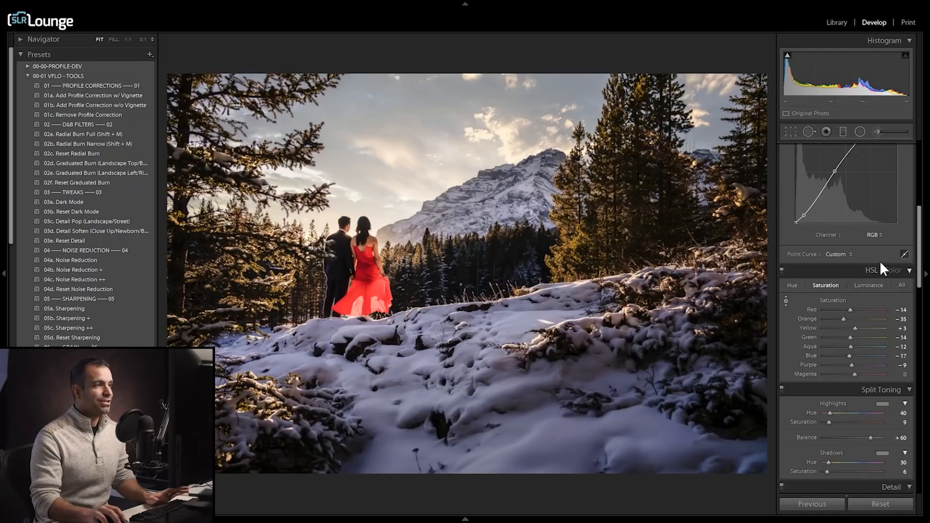
Try the composite with its develop settings reset and Exposure at +0.62, and undo both changes
scroll(867, 242, "up", 5)
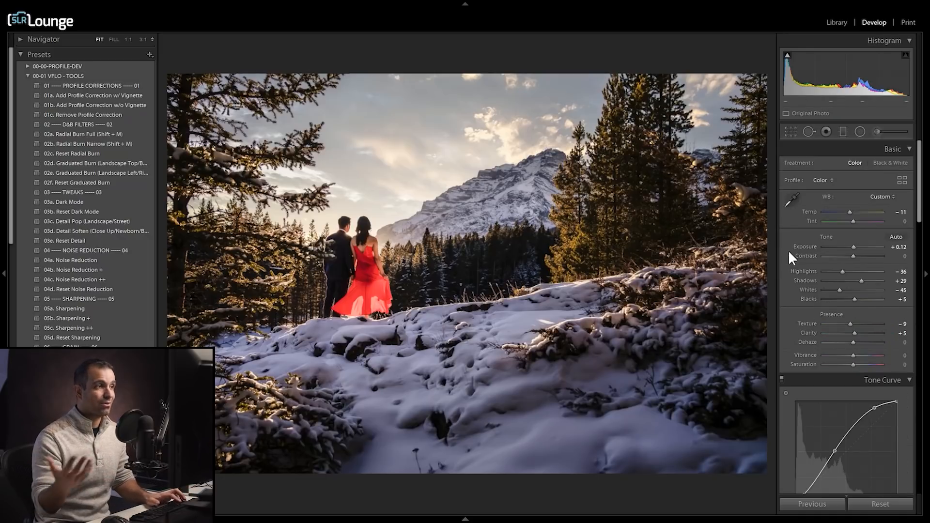
left_click(880, 504)
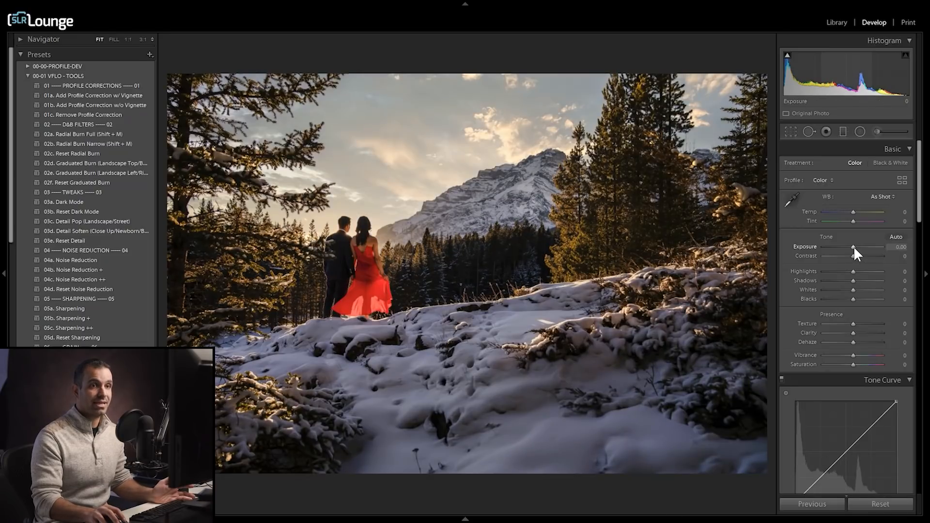
left_click_drag(854, 246, 856, 247)
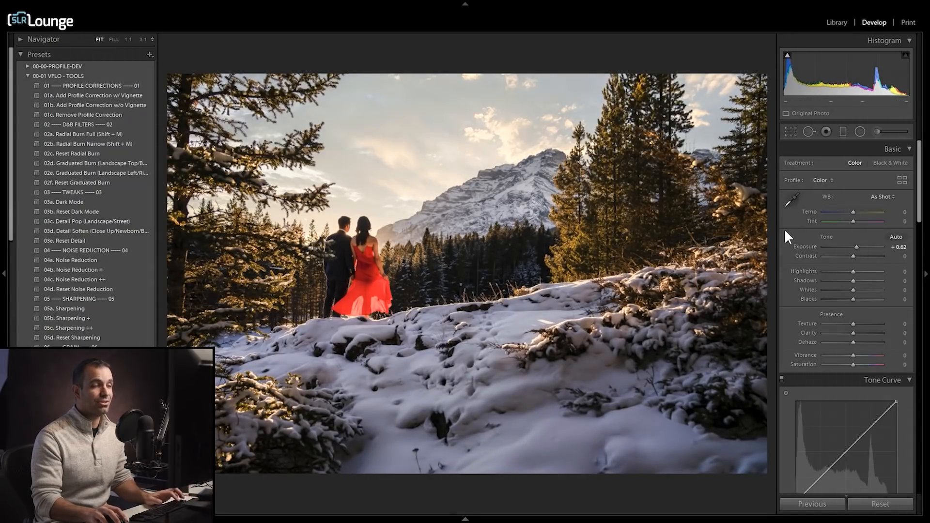
key("ctrl+z")
key("ctrl+z")
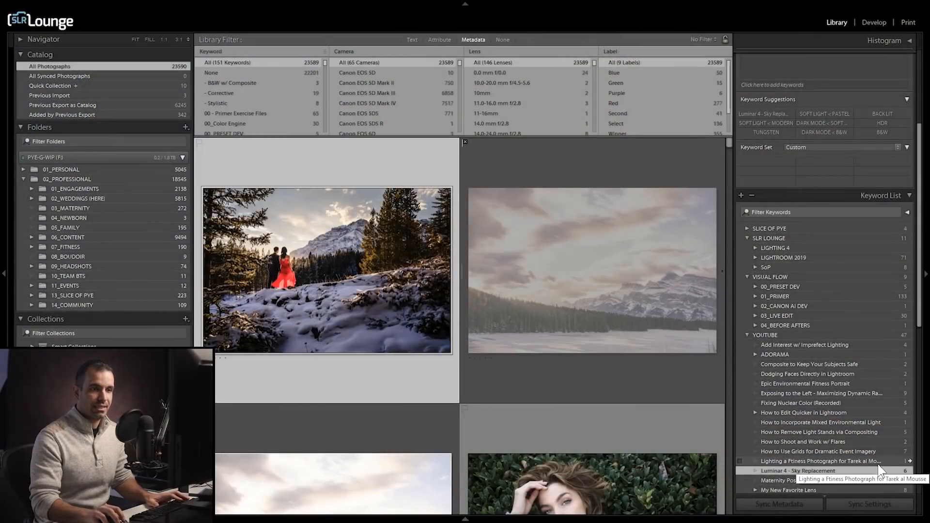
Filter the library by the Luminar 4 - Sky Replacement keyword and open the rocky mountain peak photo for developing
left_click(910, 473)
key("d")
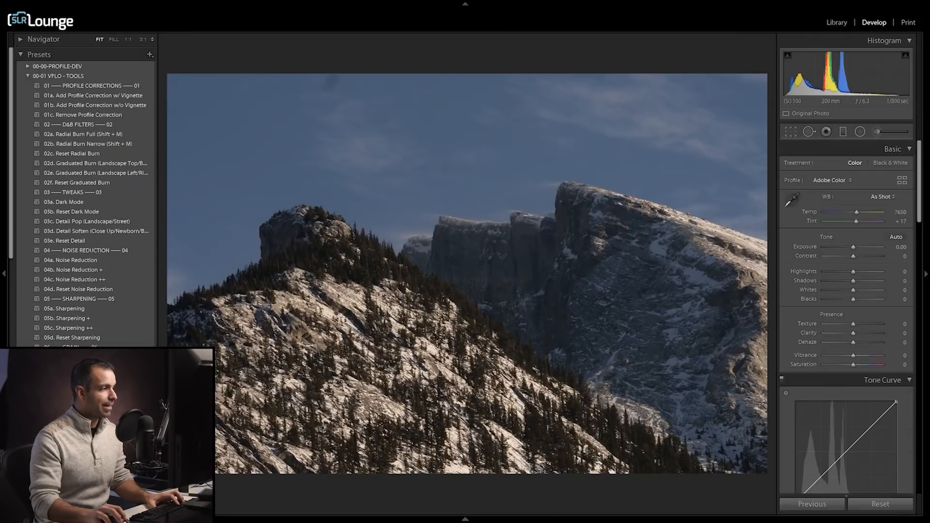
Apply the 02a. Soft Light (Shade/Overcast) preset to the mountain photo and raise its exposure
scroll(97, 271, "down", 3)
left_click(97, 328)
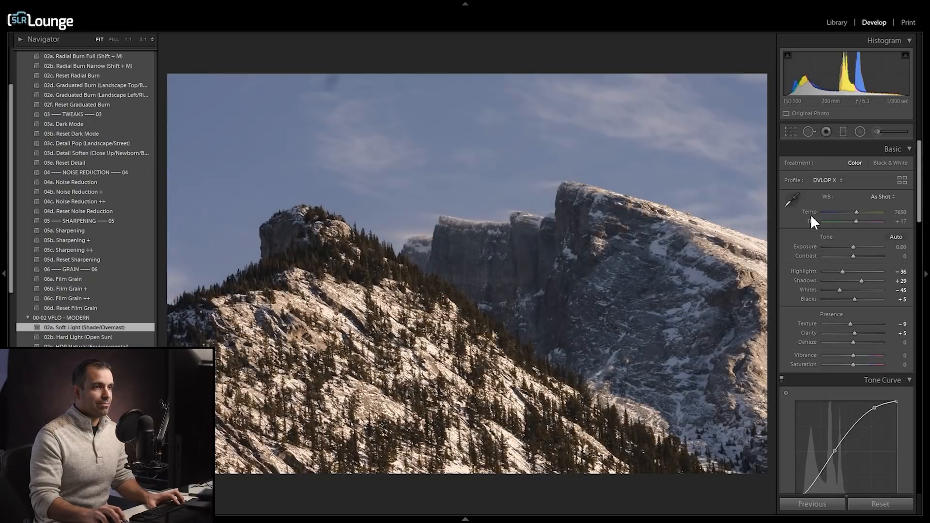
left_click_drag(854, 247, 860, 253)
Send the toned mountain photo from the library to Luminar 4 for editing
key("g")
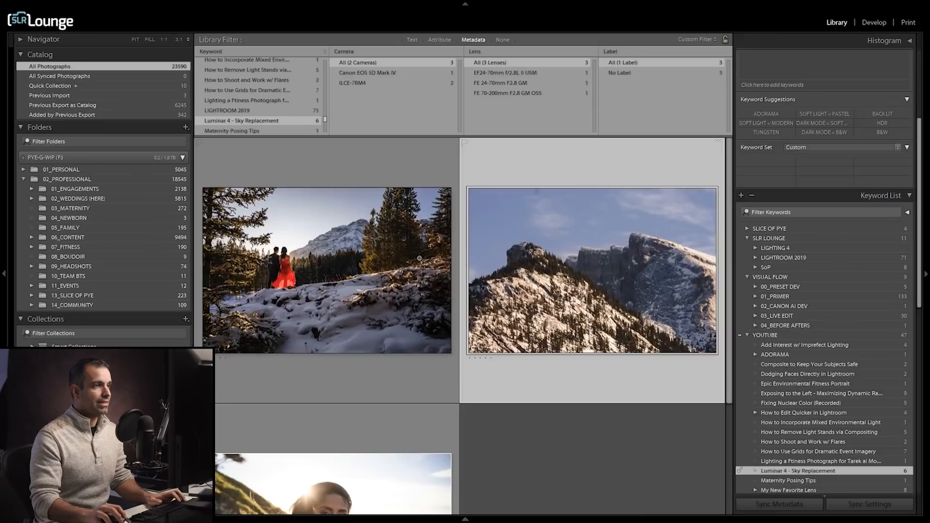
right_click(530, 245)
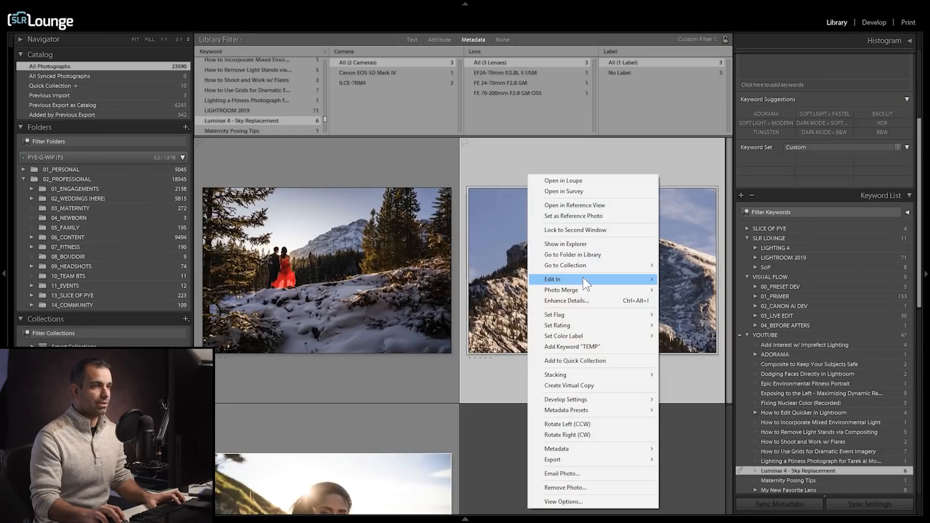
left_click(726, 305)
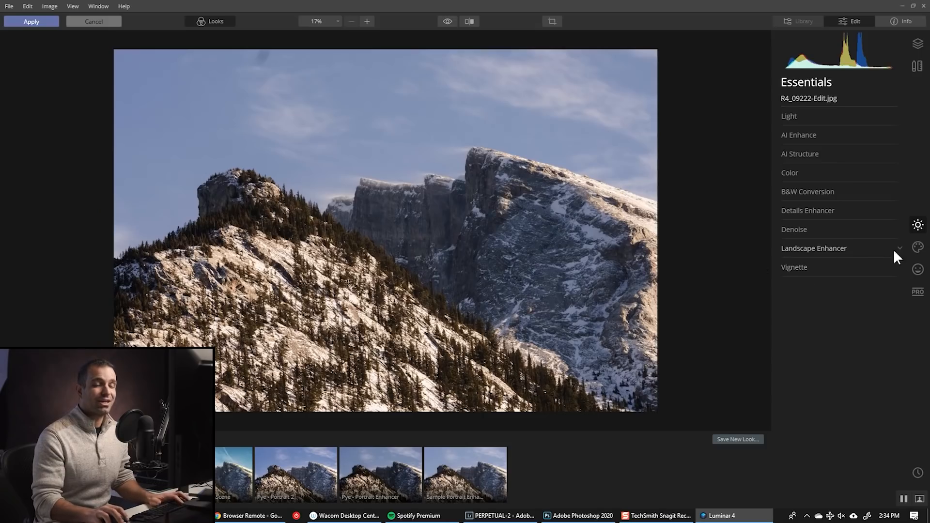
Open the AI Sky Replacement tool and replace the mountain photo's sky with Bright Blue Sky 1
left_click(918, 247)
left_click(804, 116)
left_click(821, 138)
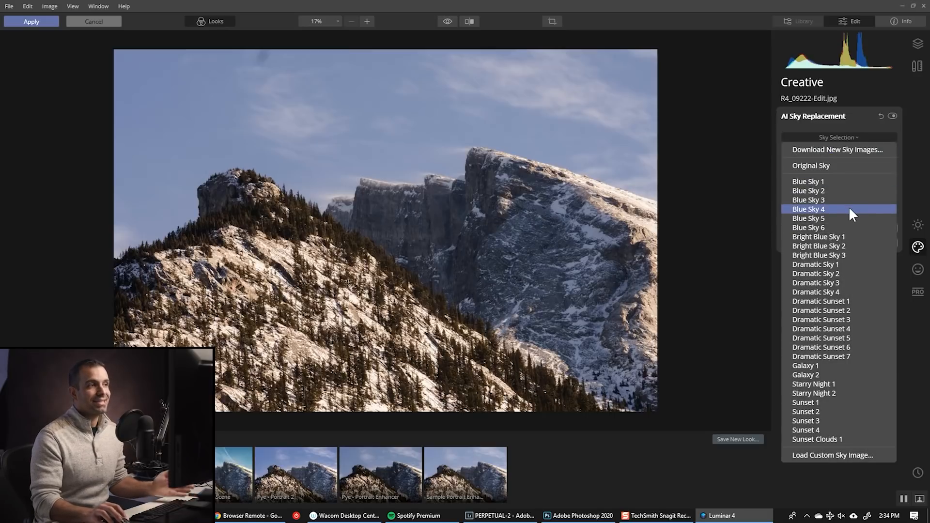
left_click(853, 236)
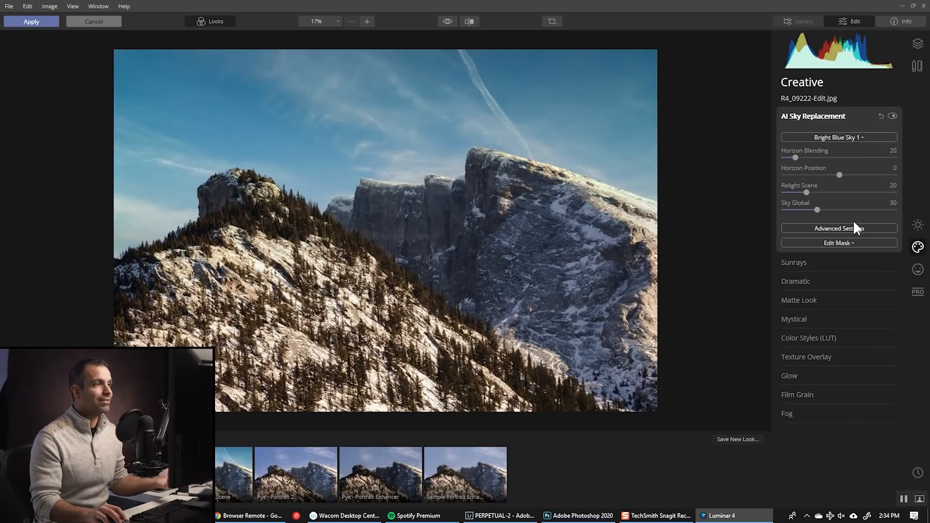
Try Bright Blue Sky 2 and Dramatic Sky 1 as replacement skies
left_click(831, 137)
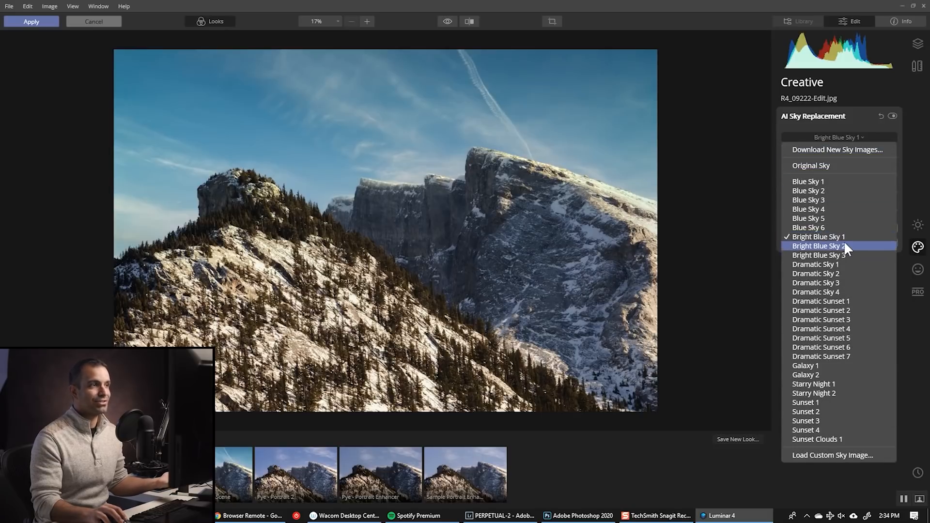
left_click(844, 244)
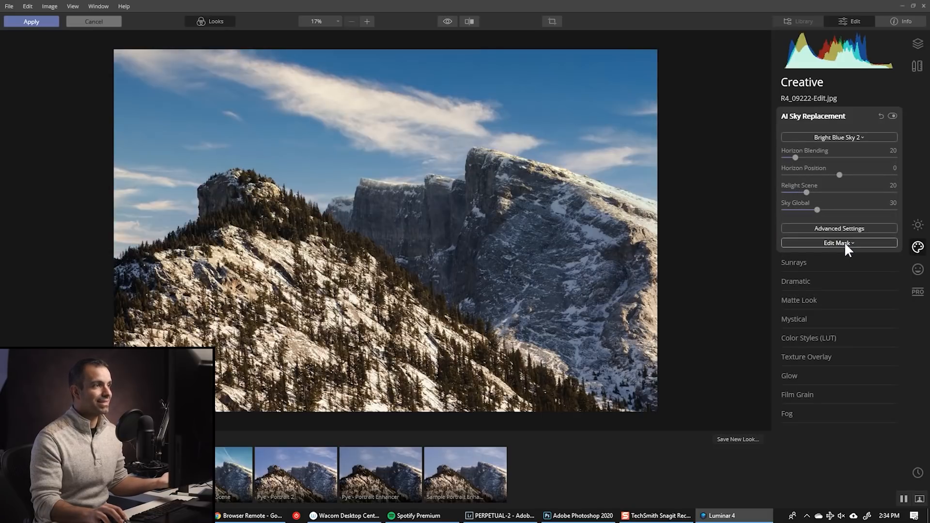
left_click(828, 137)
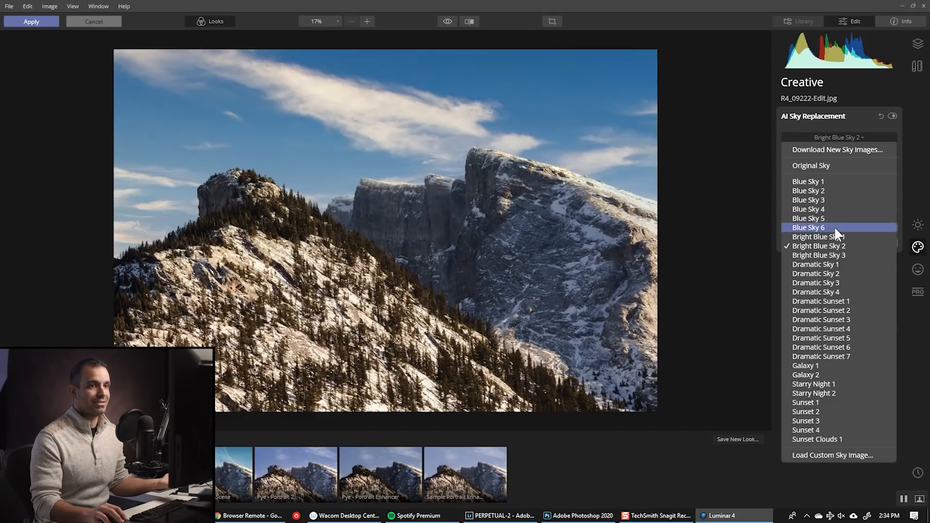
left_click(834, 261)
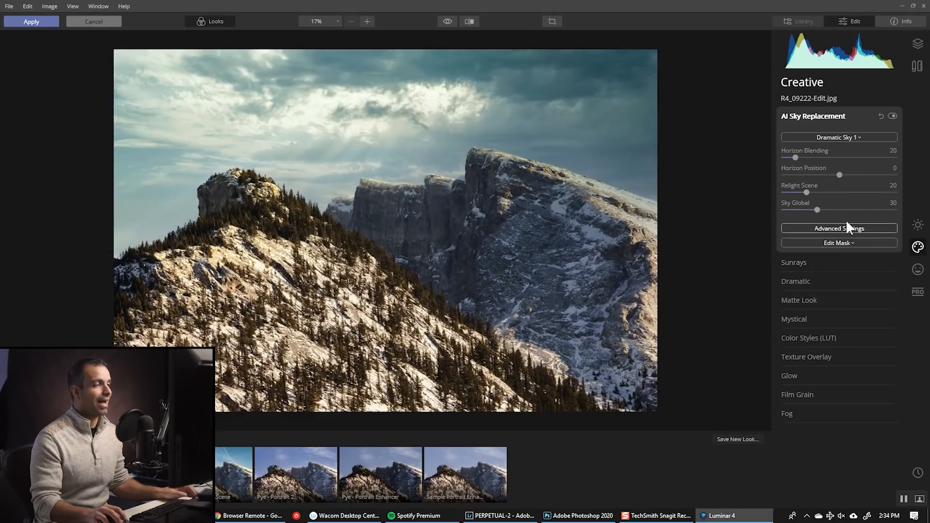
Change the replacement sky to Dramatic Sunset 1 and enable Flip Sky
left_click(850, 138)
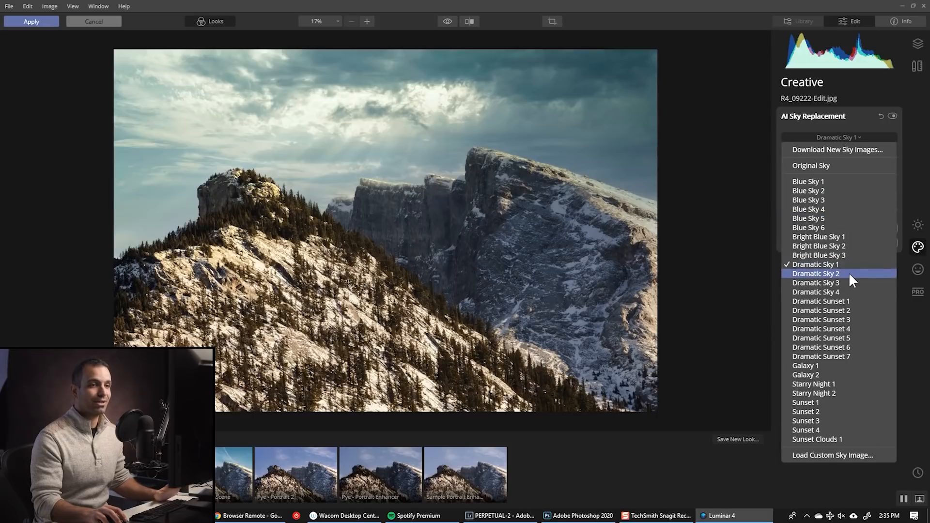
left_click(848, 299)
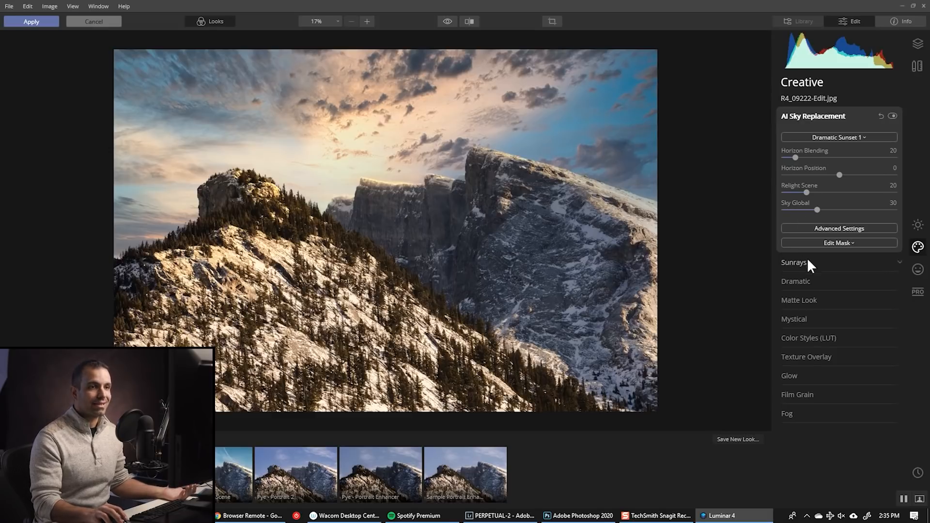
left_click(822, 228)
left_click(798, 300)
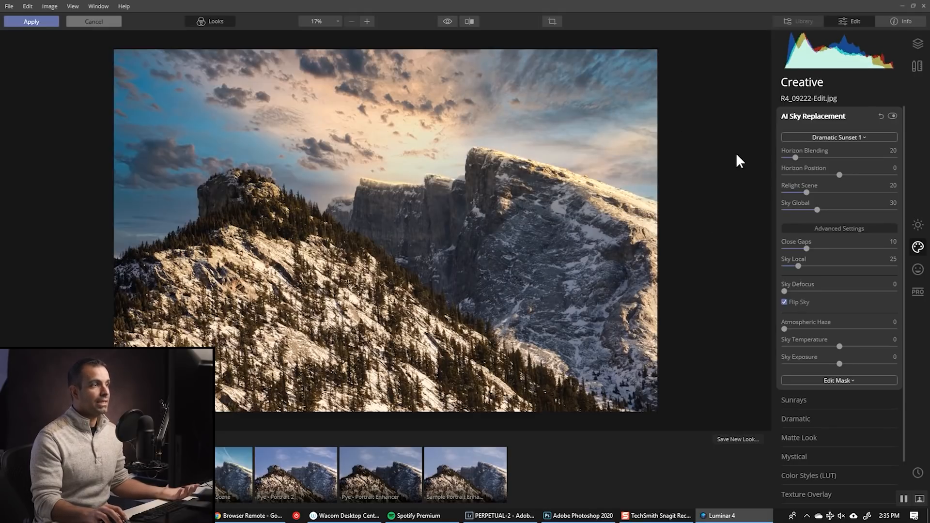
Try the Starry Night 1 sky, and change the replacement sky to Starry Night 2
left_click(831, 136)
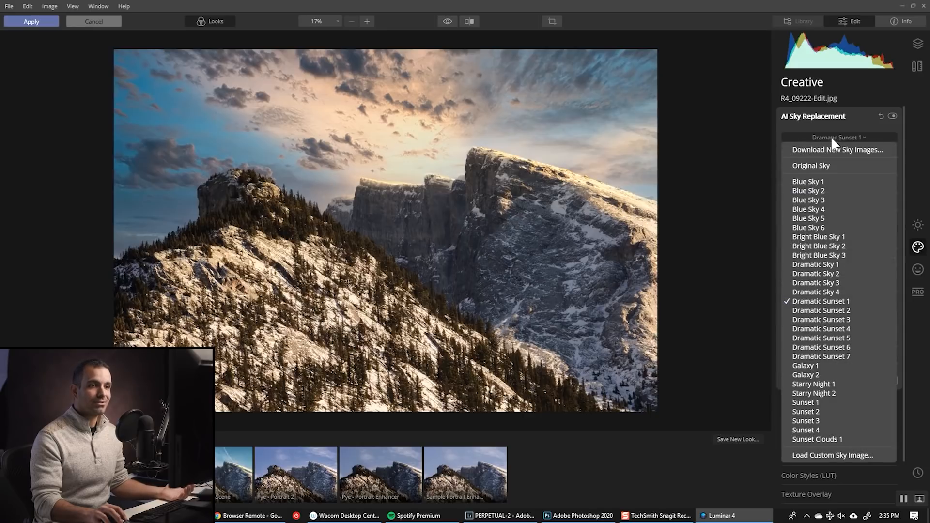
left_click(838, 384)
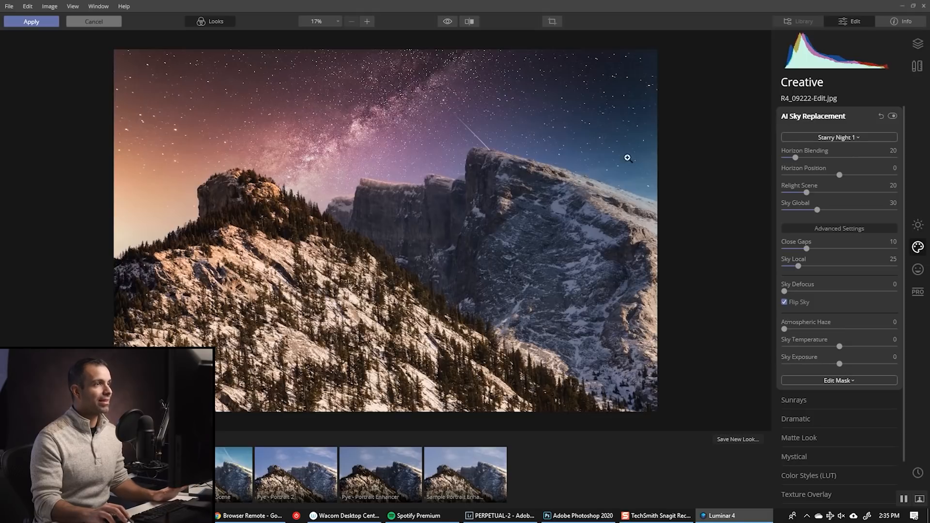
left_click(858, 138)
left_click(834, 385)
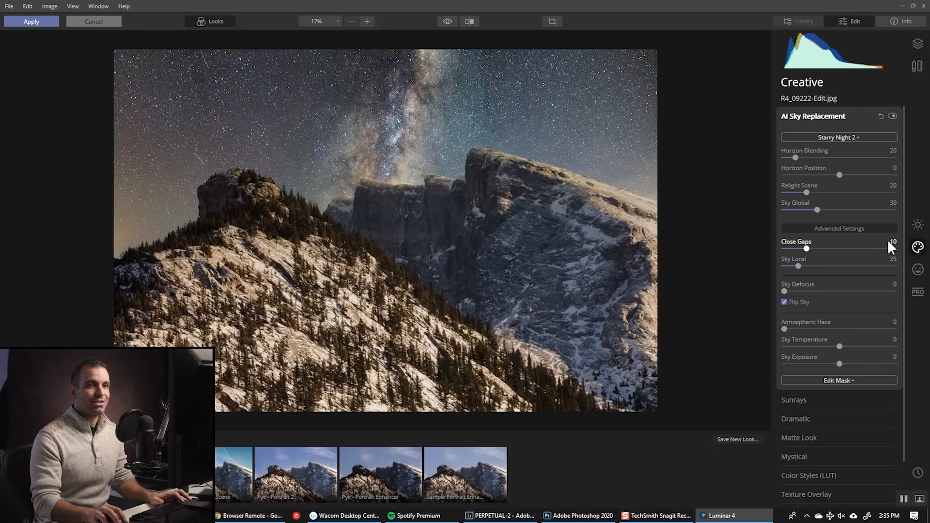
Cool the whole photo by setting the Light filter's Temperature to -44
left_click(917, 224)
left_click(789, 117)
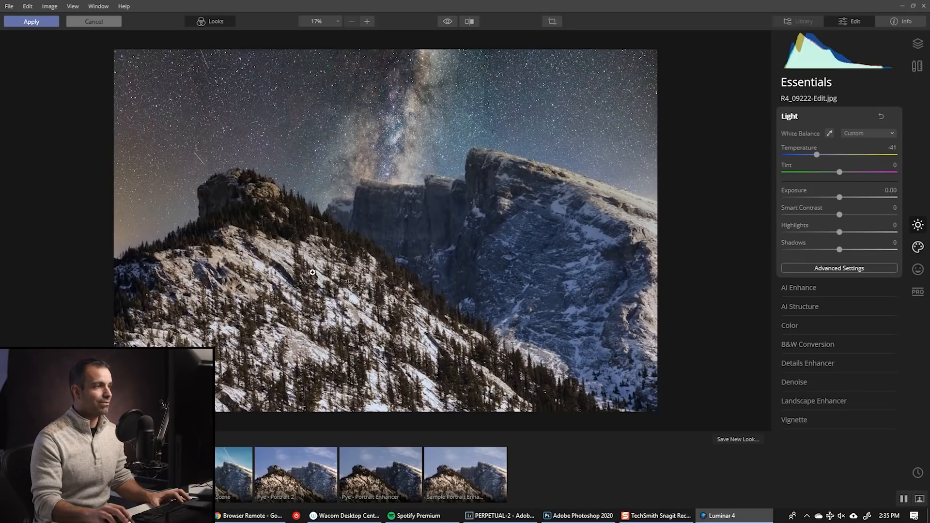
left_click_drag(817, 154, 823, 155)
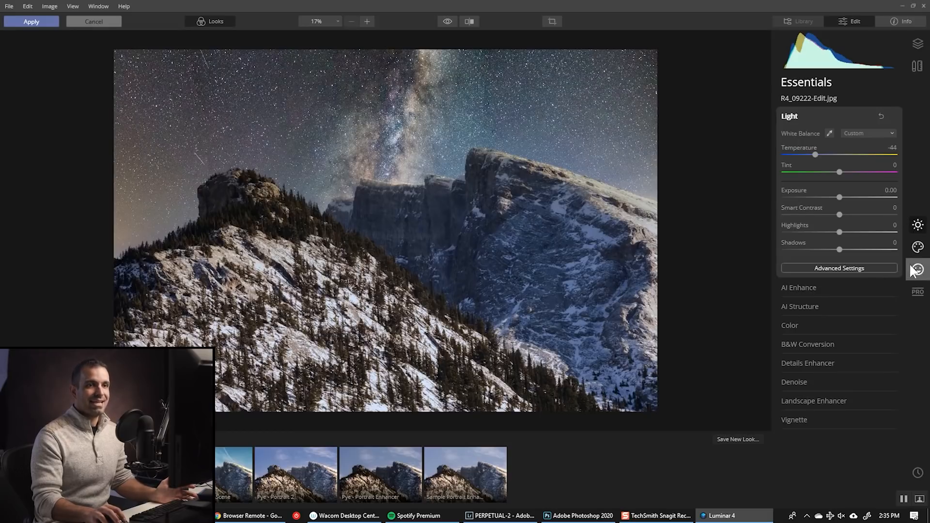
Set the sky's Horizon Blending to 60, and reset Horizon Position and Relight Scene to their defaults
left_click(918, 247)
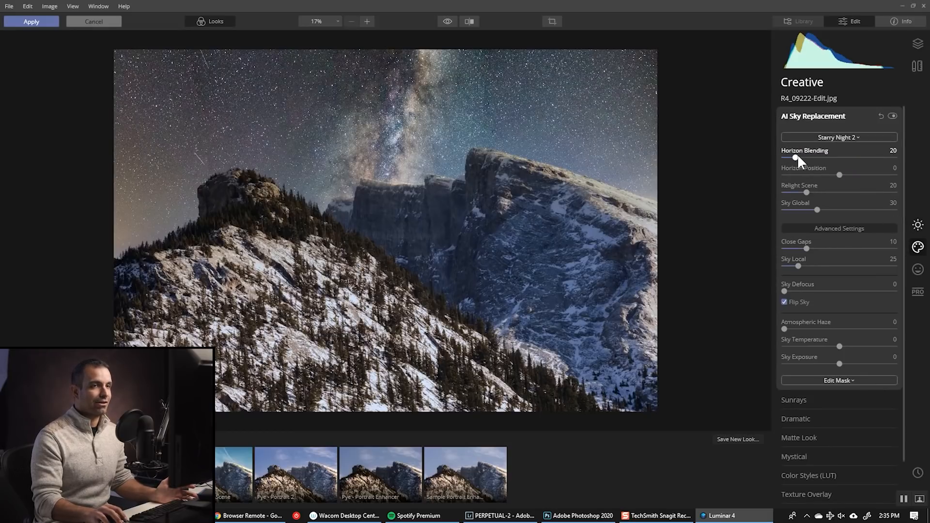
left_click_drag(804, 157, 780, 220)
double_click(839, 174)
double_click(795, 193)
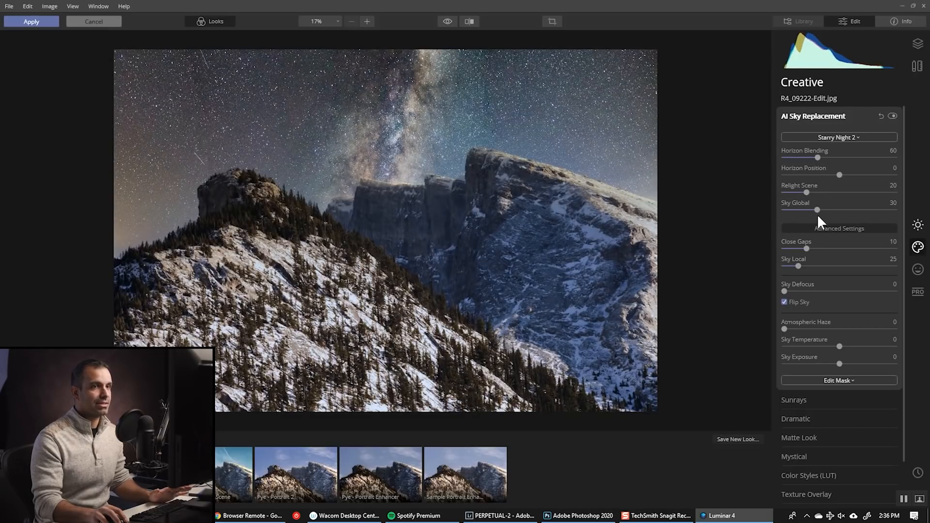
Set Sky Exposure to 50 and Atmospheric Haze to 70 for the starry sky
left_click_drag(840, 363, 863, 371)
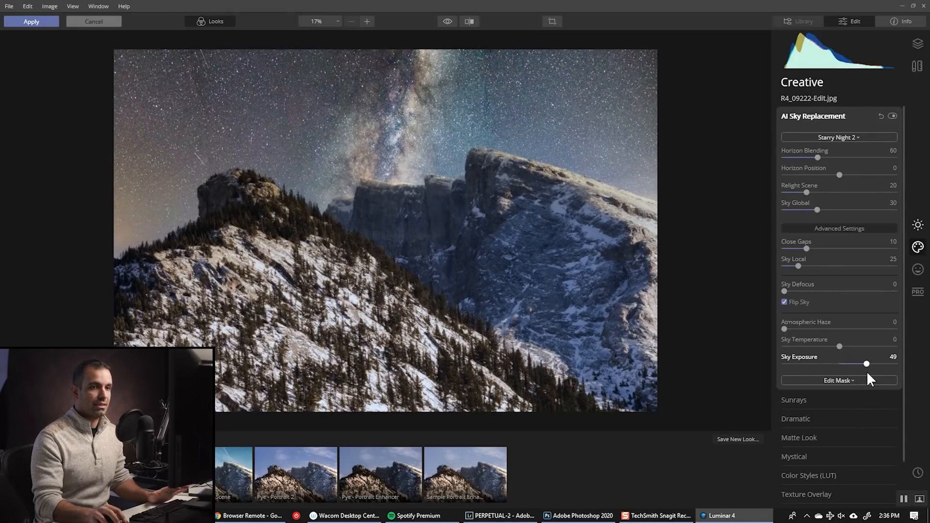
left_click_drag(785, 328, 855, 336)
left_click_drag(829, 341, 861, 349)
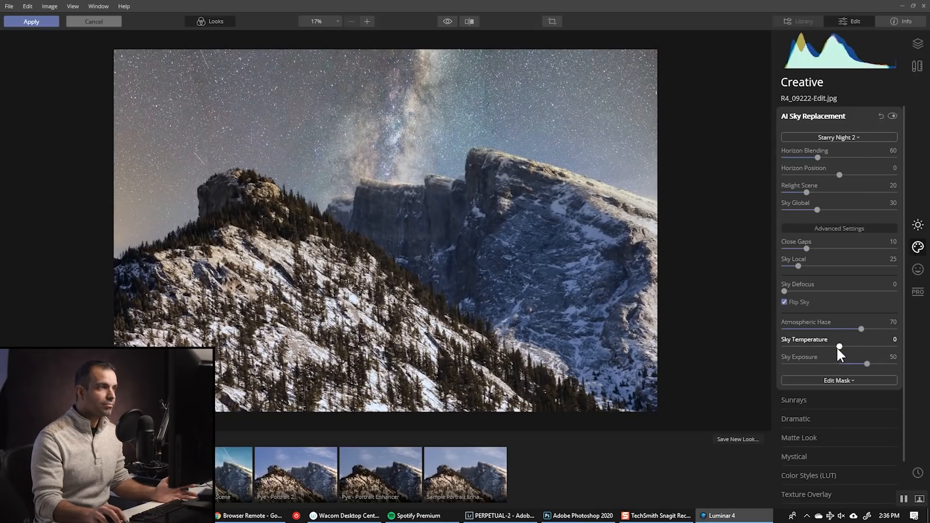
Set Sky Temperature to -13 and Sky Global to 74
left_click_drag(837, 348, 838, 343)
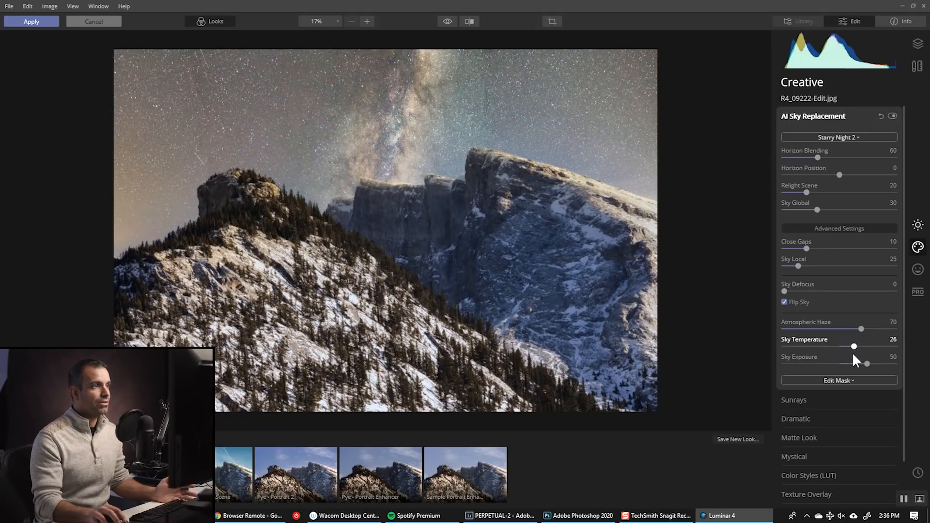
left_click_drag(802, 353, 829, 355)
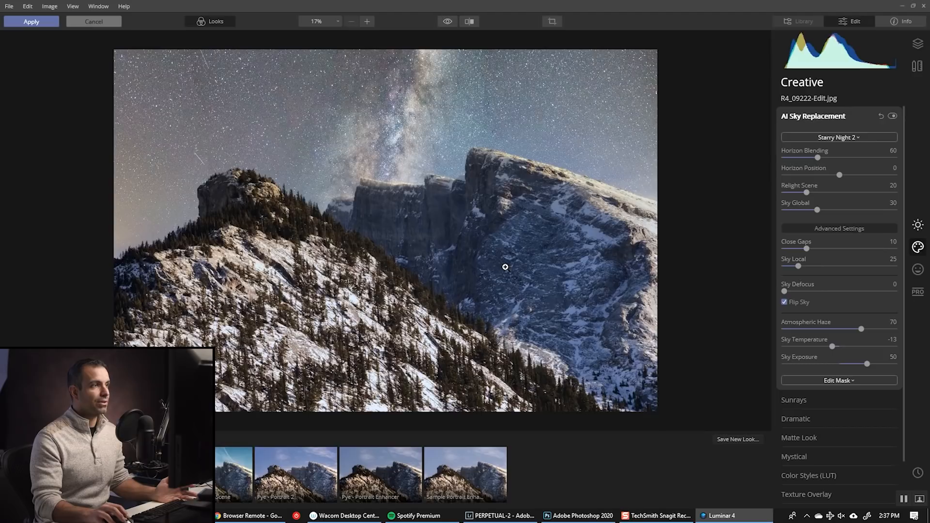
left_click_drag(813, 213, 841, 215)
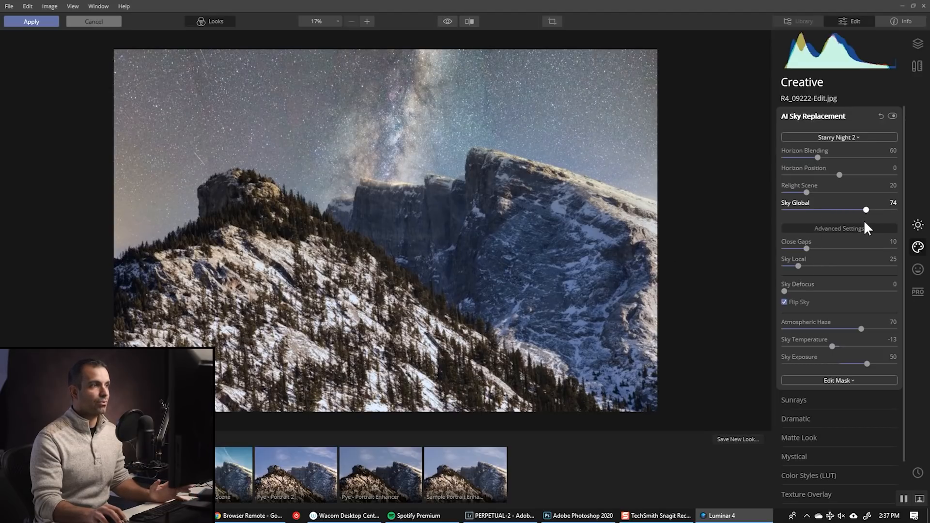
Set the starry sky's Close Gaps to 40, Sky Local to 25 and Sky Global to 80
left_click_drag(864, 222, 819, 218)
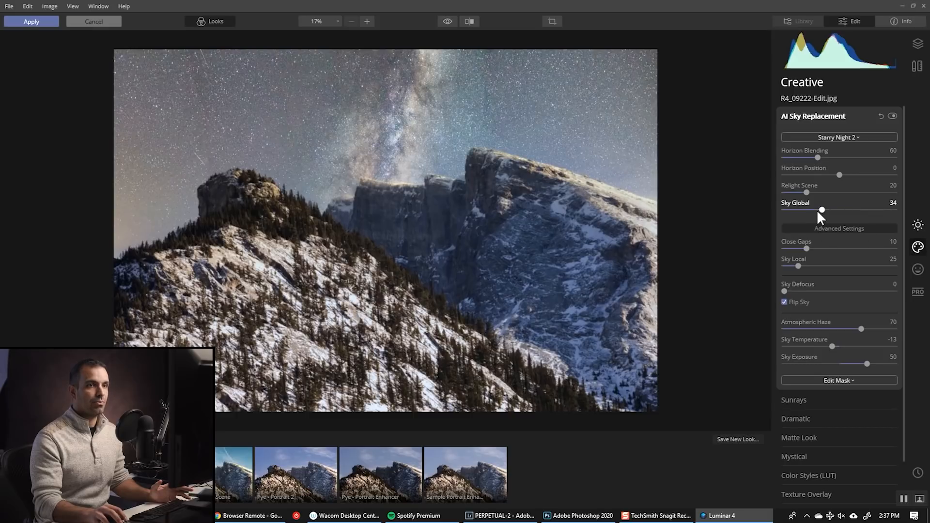
left_click_drag(836, 248, 873, 254)
left_click_drag(796, 266, 827, 267)
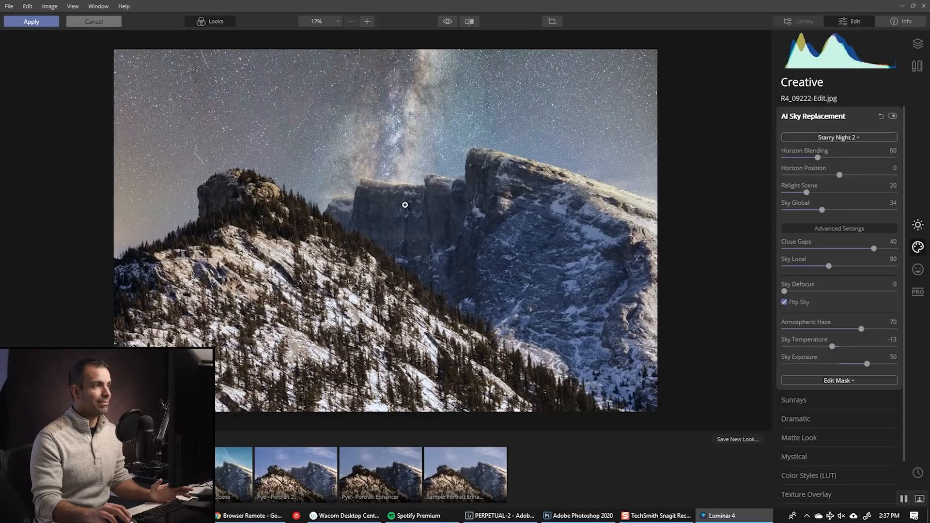
left_click_drag(828, 266, 798, 266)
left_click_drag(821, 210, 892, 210)
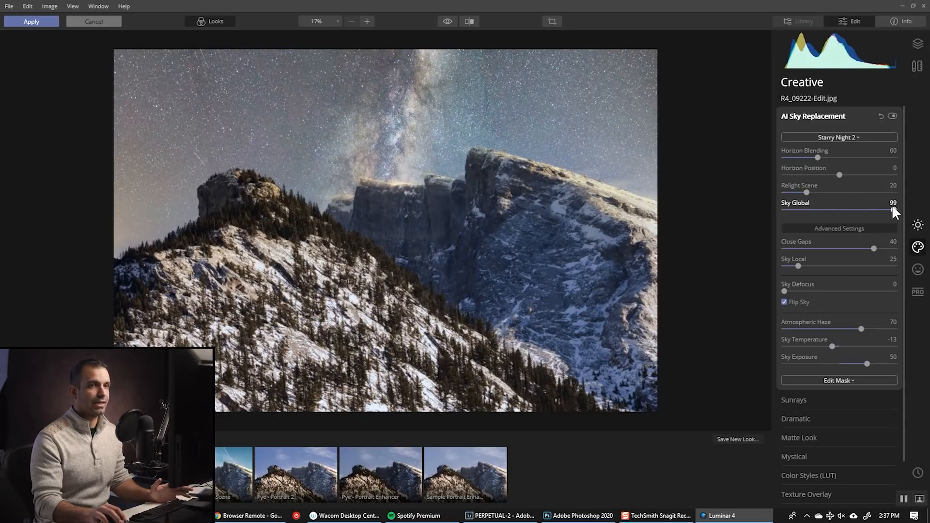
left_click_drag(893, 210, 865, 218)
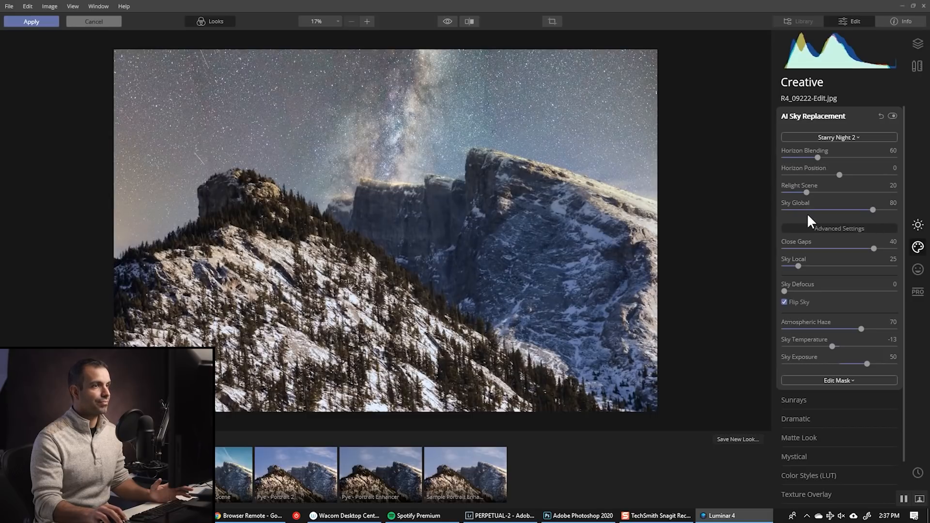
Set Relight Scene to 25 and apply the sky replacement to the mountain photo
left_click_drag(807, 192, 778, 192)
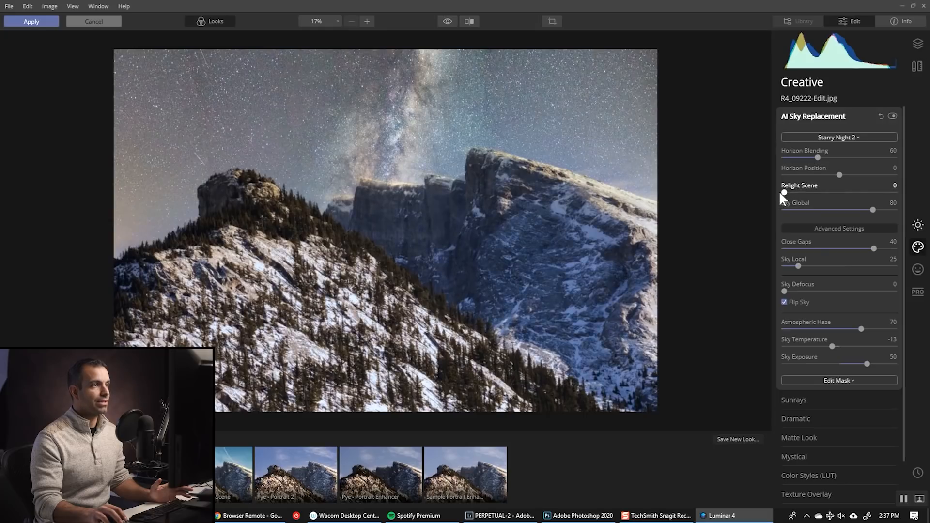
left_click_drag(805, 203, 807, 202)
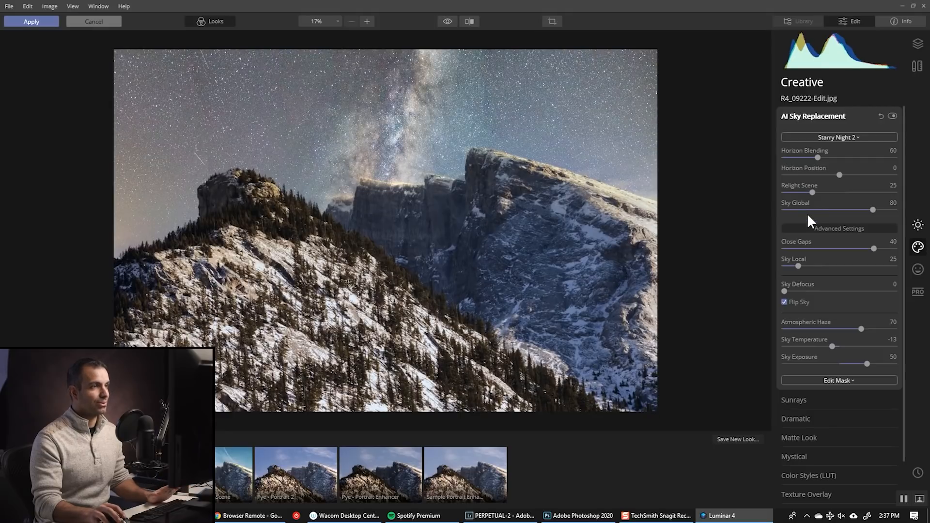
left_click(50, 15)
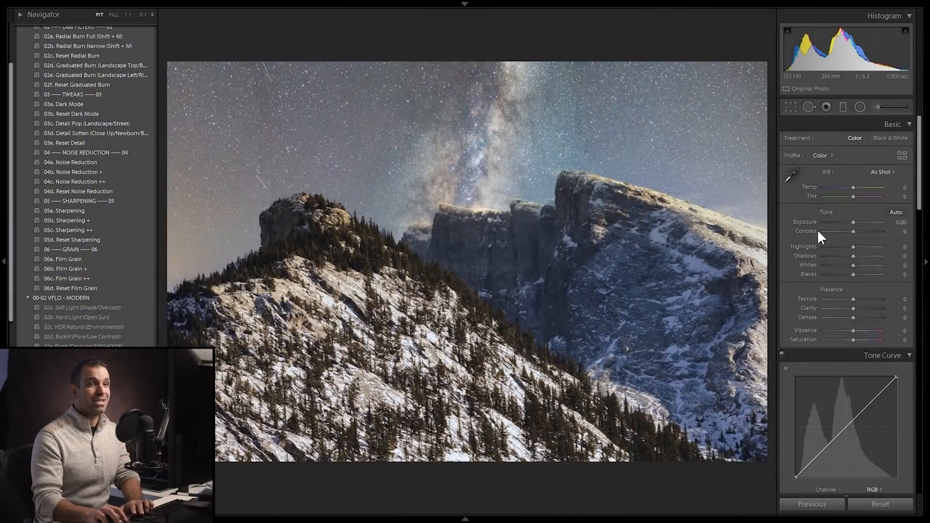
In Lightroom, brighten the starry mountain photo with Exposure at +0.63 and Contrast at +25
key("shift+Up")
key("Up")
key("Up")
key("Up")
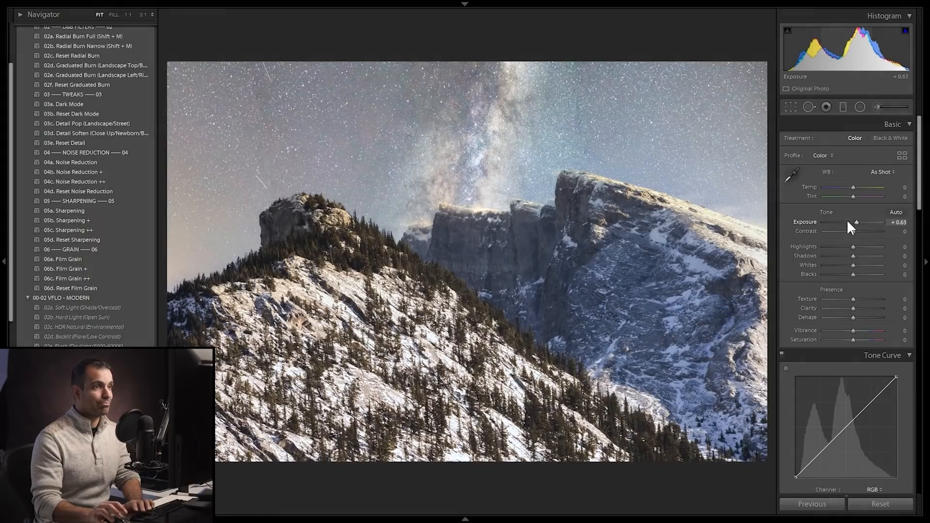
key("shift+Up")
key("shift+Up")
key("Down")
key("Down")
key("Down")
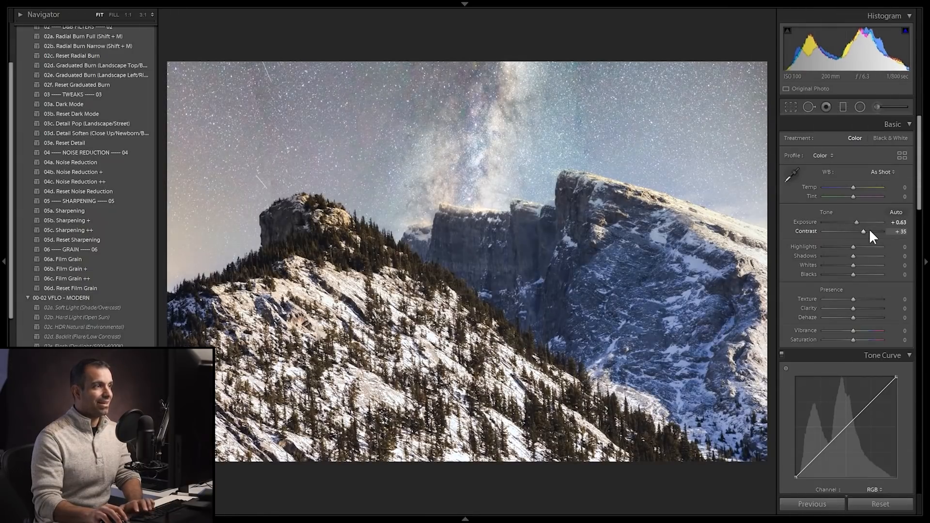
key("Down")
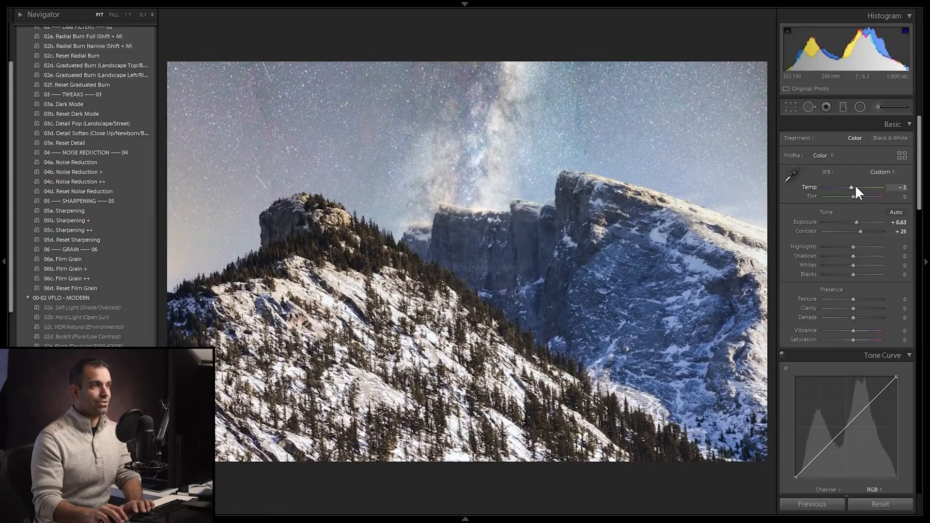
Balance the mountain photo's color with Temp at 0 and Tint at +2
key("Up")
key("Up")
key("Up")
key("shift+Up")
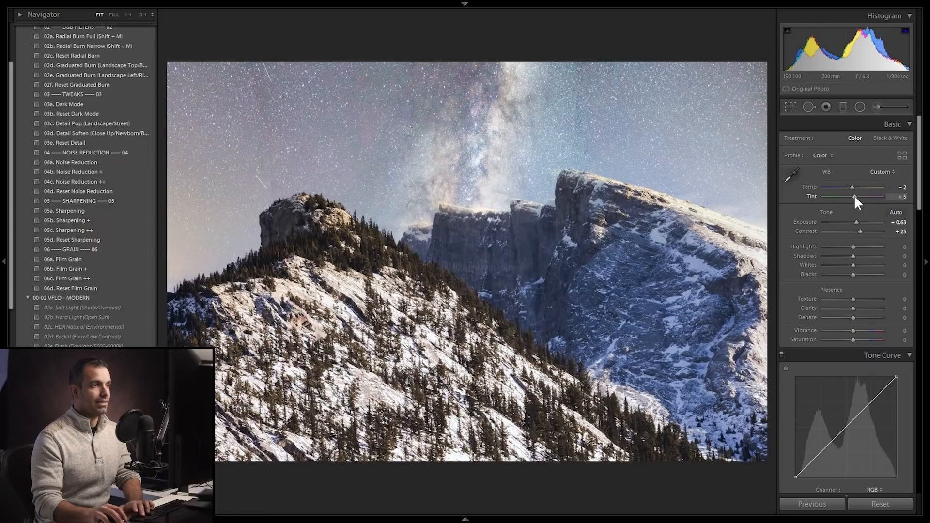
key("shift+Up")
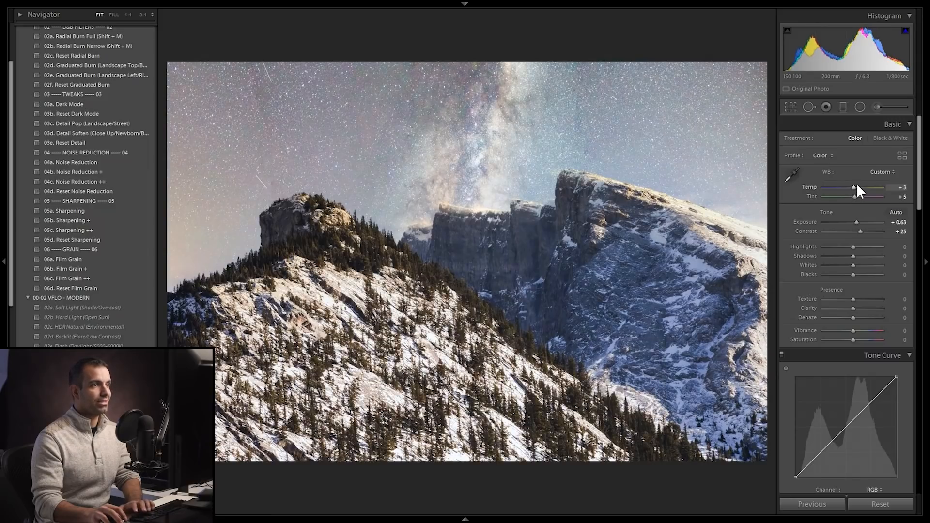
key("shift+Down")
key("Down")
key("Down")
key("Down")
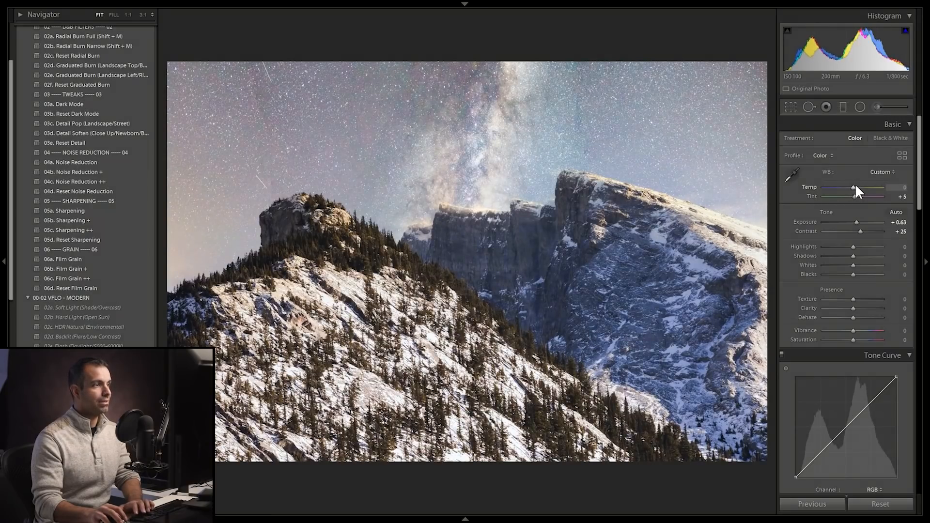
key("shift+Up")
key("Down")
key("Down")
key("Down")
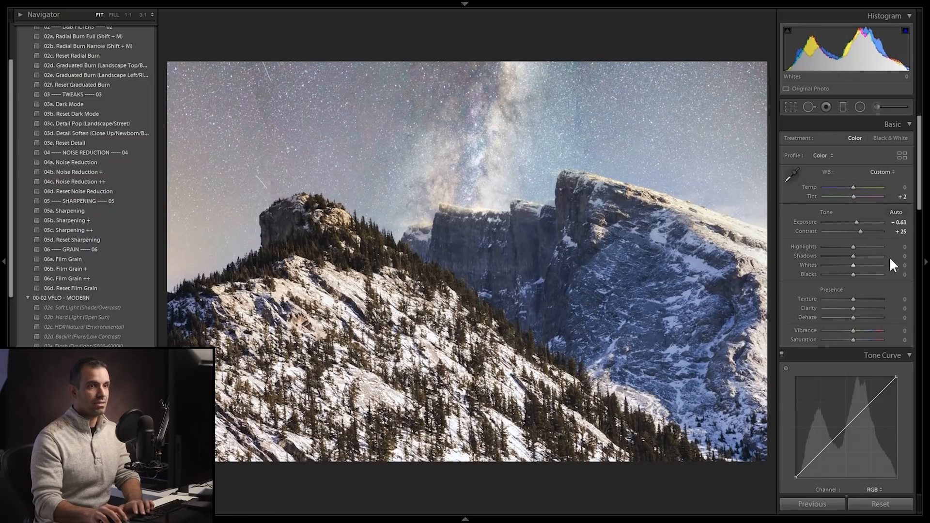
Bring out the mountain photo's detail with Texture at +5, Clarity at +20 and Dehaze at +15
key("shift+Up")
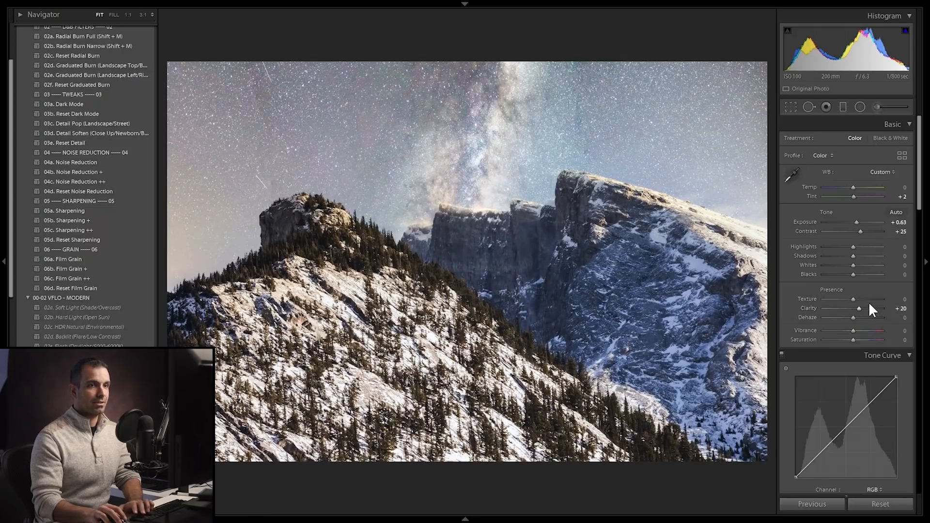
key("shift+Up")
key("Down")
key("shift+Up")
key("Down")
key("Down")
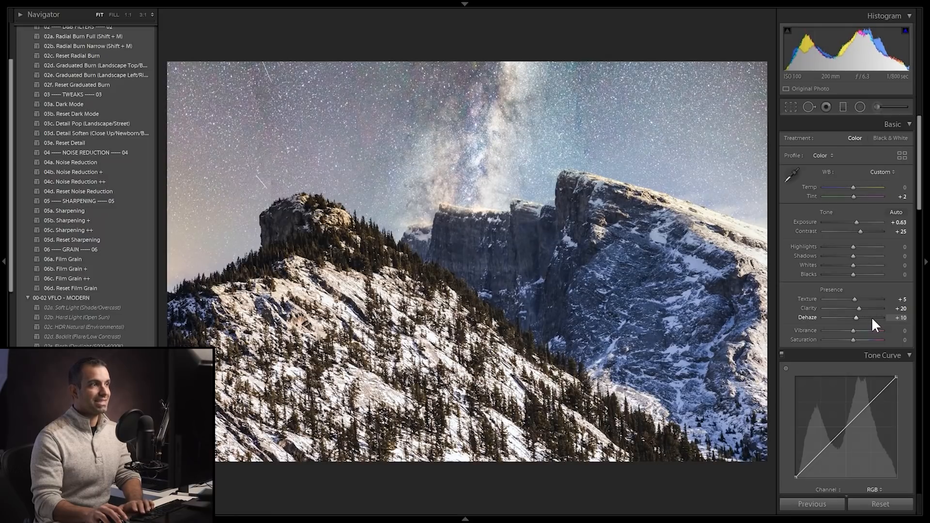
key("Up")
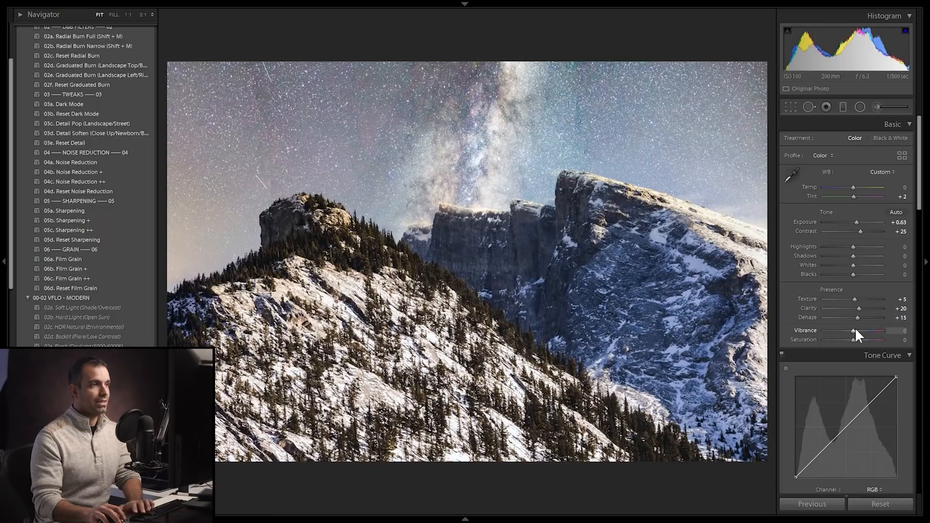
Darken the starry sky with a horizontal graduated filter from the photo's top edge, with Exposure at -0.83
left_click(842, 107)
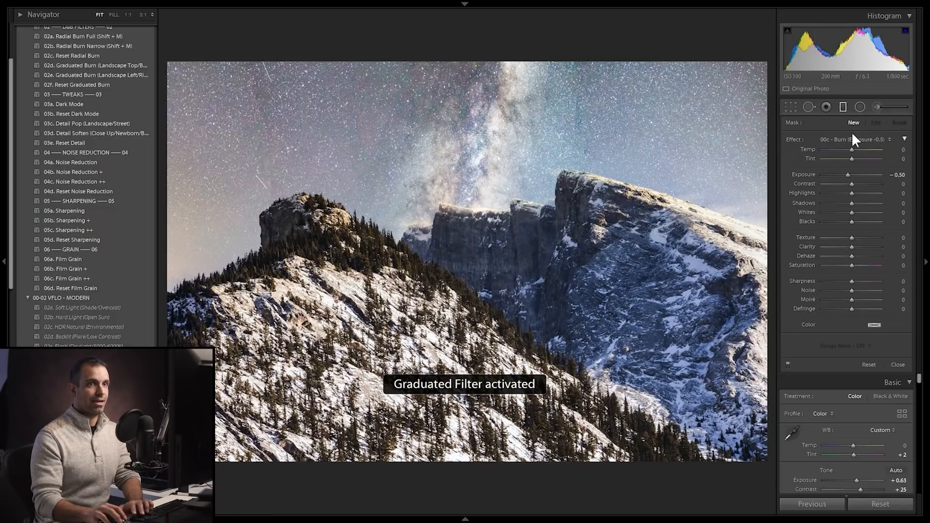
left_click_drag(454, 49, 479, 286)
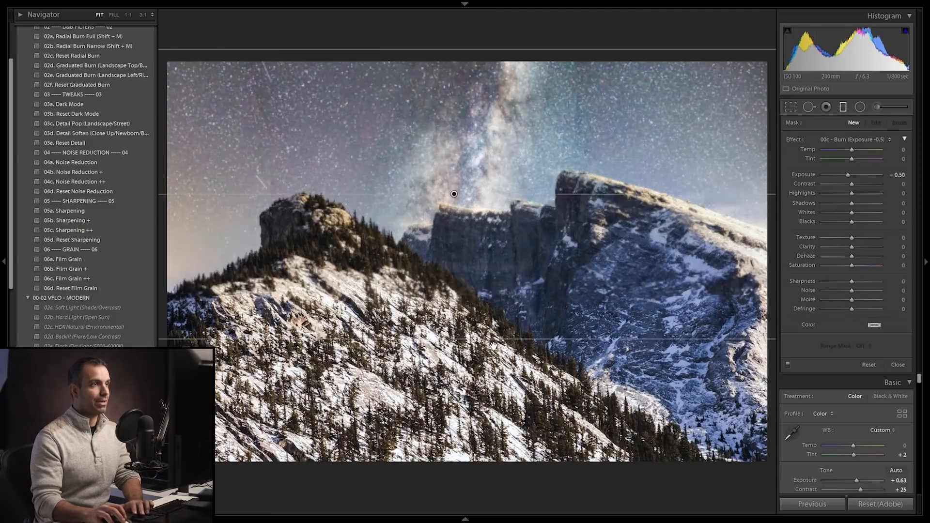
left_click_drag(493, 320, 503, 345)
left_click_drag(466, 198, 466, 131)
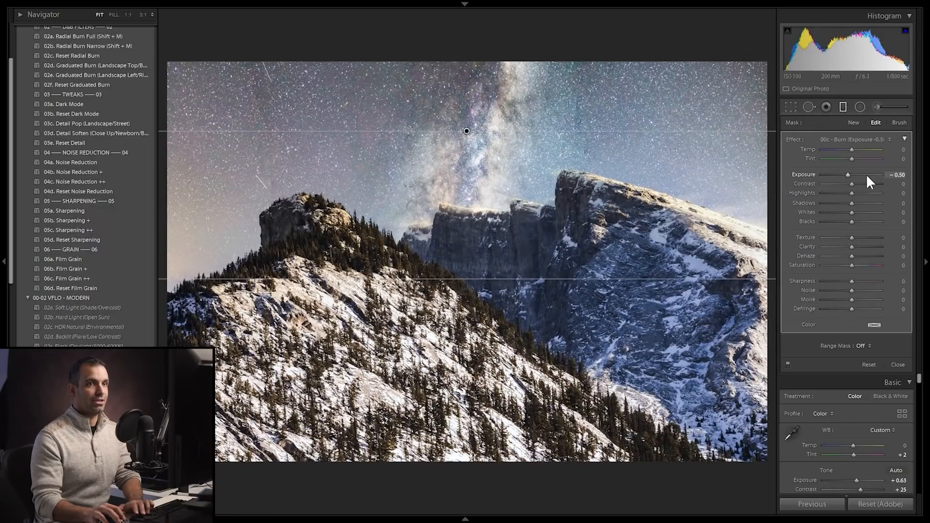
key("shift+Down")
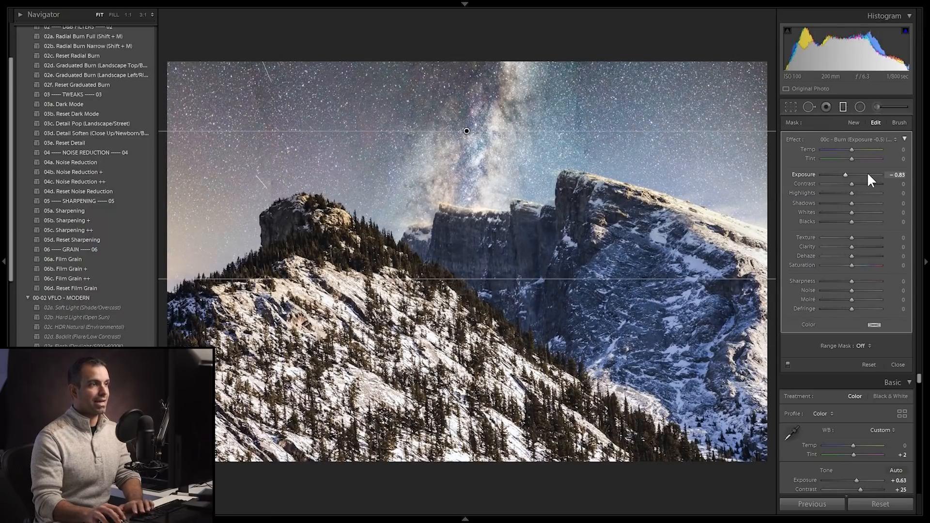
Darken the snowy foreground with a second graduated filter from below at Exposure -1.16, and set the overall Contrast to +15
left_click_drag(475, 457, 494, 134)
left_click_drag(484, 302, 473, 277)
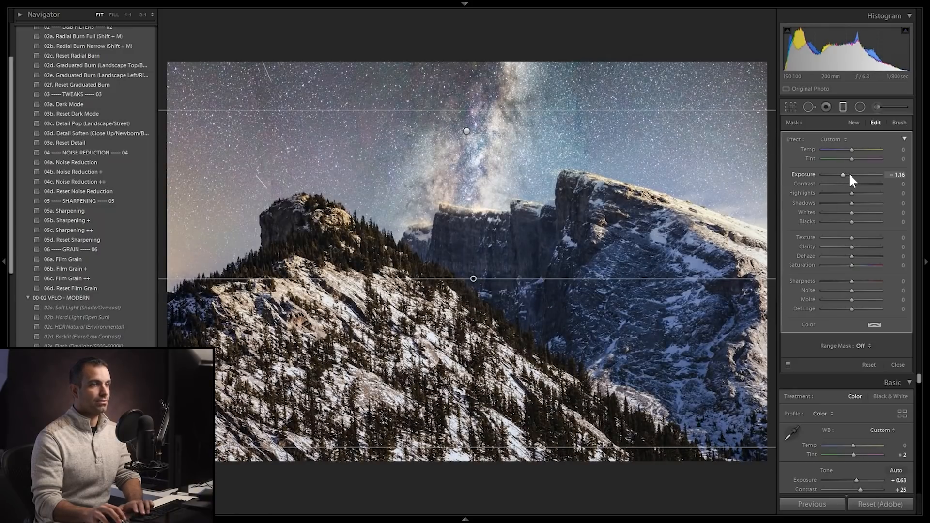
left_click(843, 107)
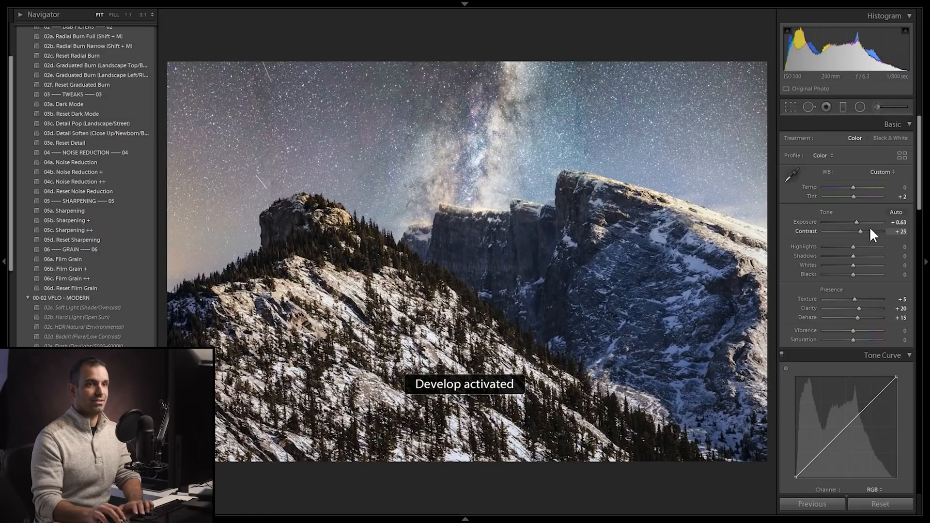
key("Down")
key("Down")
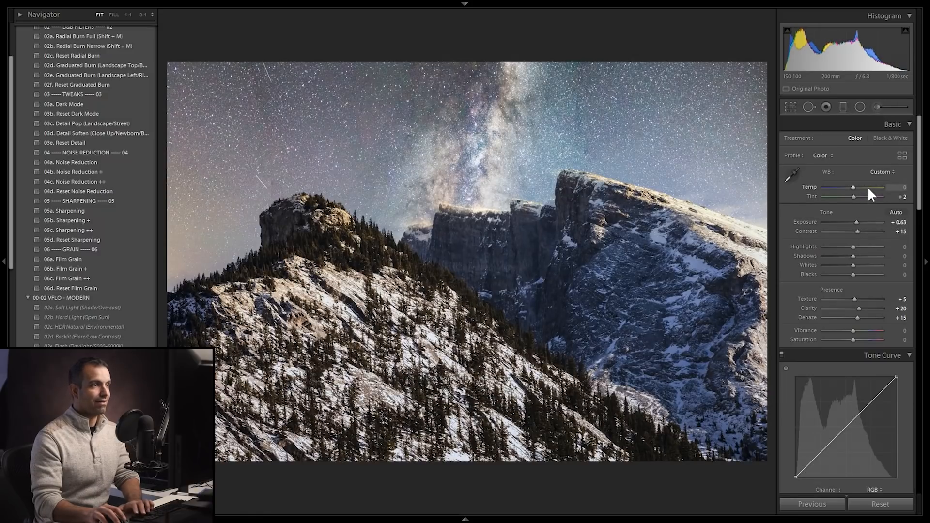
Compare the original mountain photo with the finished starry-night version, and return to the library grid
key("backslash")
key("backslash")
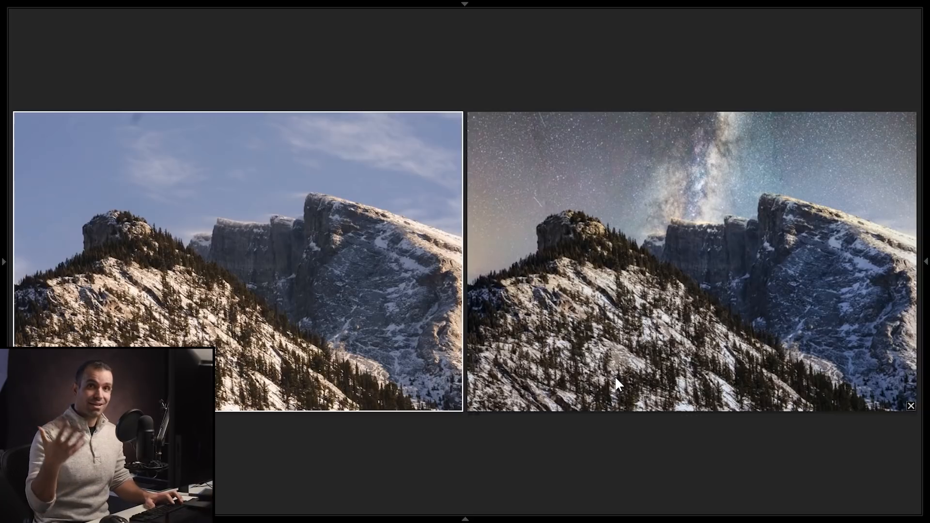
key("g")
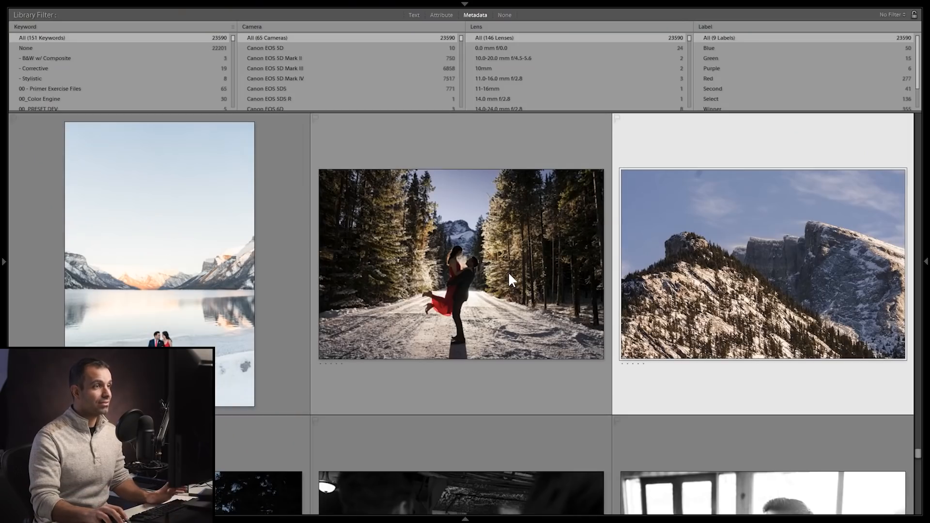
Filter the library by the keyword Luminar 4 - Sky Replacement and open the woman's seaside portrait for developing
left_click(507, 271)
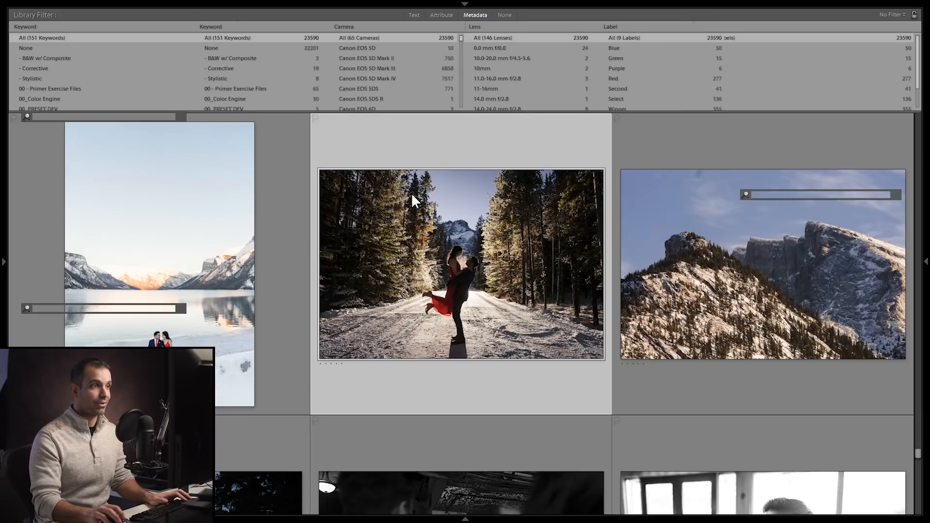
key("Tab")
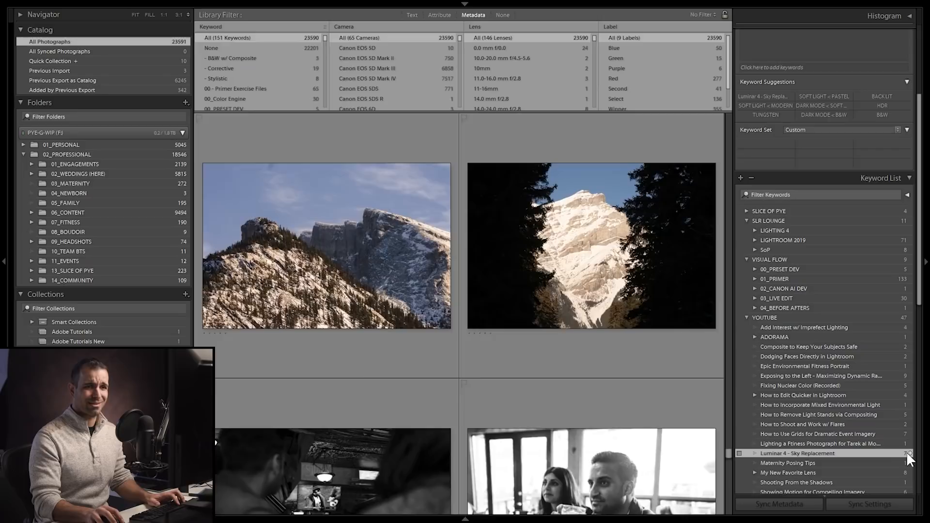
left_click(907, 453)
scroll(387, 402, "down", 3)
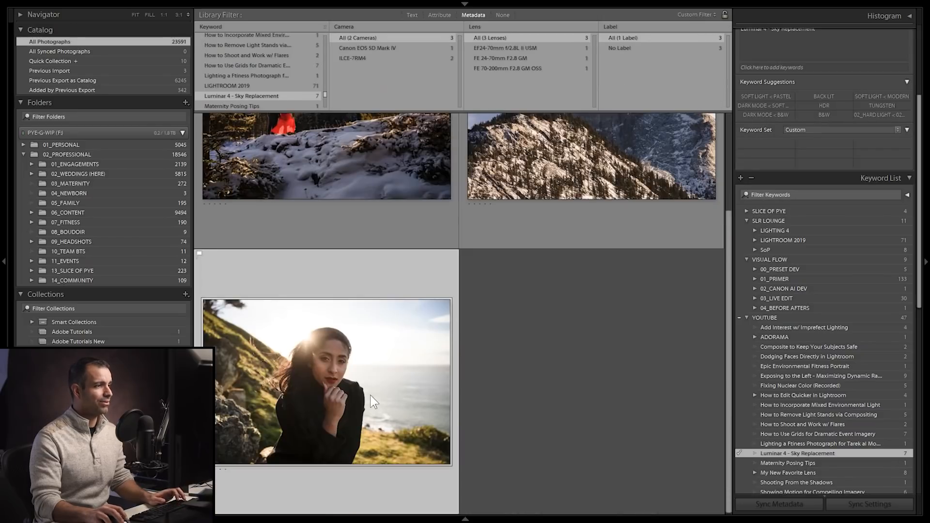
key("d")
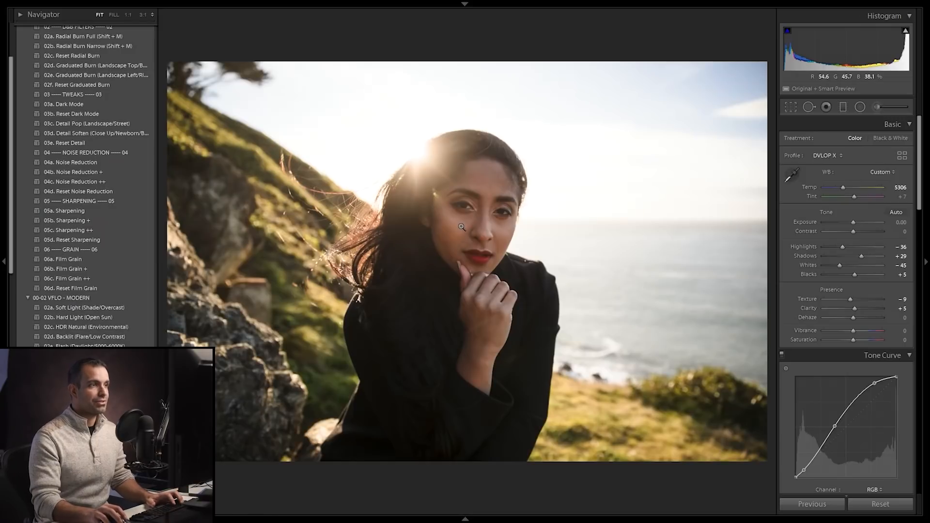
Reset the portrait's develop settings and apply the 02a. Soft Light (Shade/Overcast) preset
key("ctrl+shift+r")
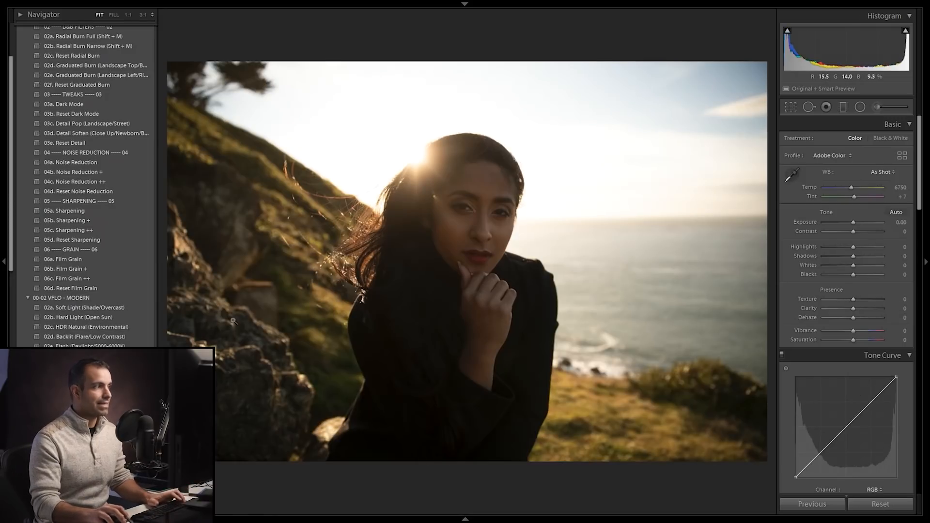
left_click(87, 308)
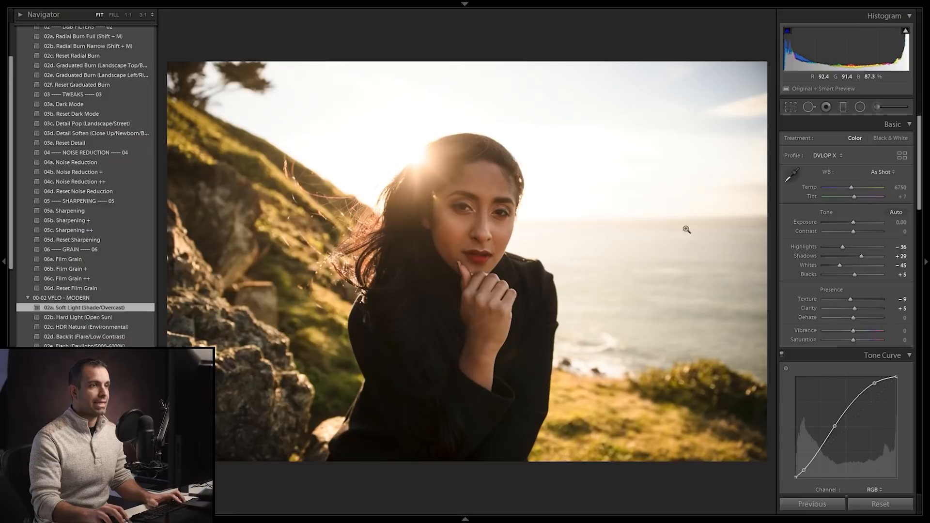
key("r")
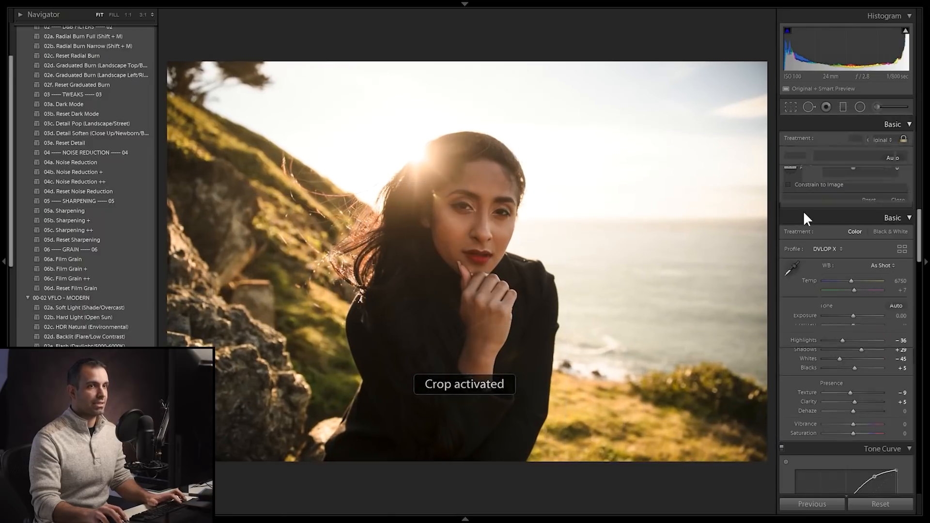
key("d")
Cool and brighten the portrait with Temp at 5141, Exposure at +0.37 and Contrast at +14
left_click_drag(851, 187, 842, 186)
left_click_drag(853, 222, 857, 231)
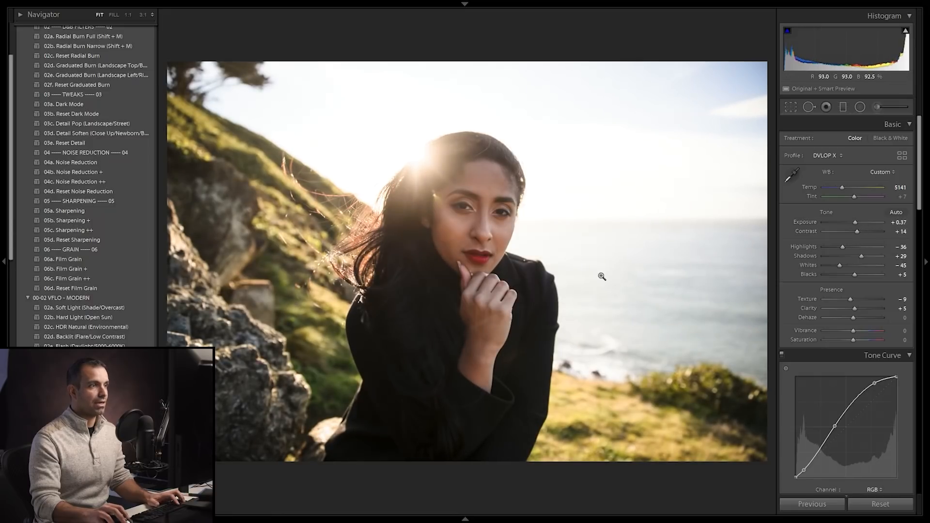
Send a JPEG copy of the seaside portrait with its Lightroom adjustments to Luminar 4 for editing
right_click(426, 269)
mouse_move(469, 300)
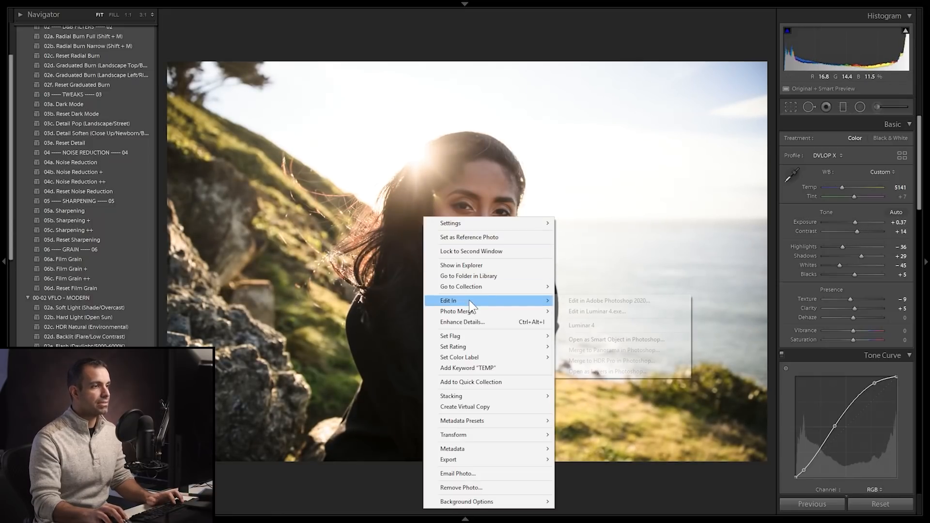
left_click(586, 311)
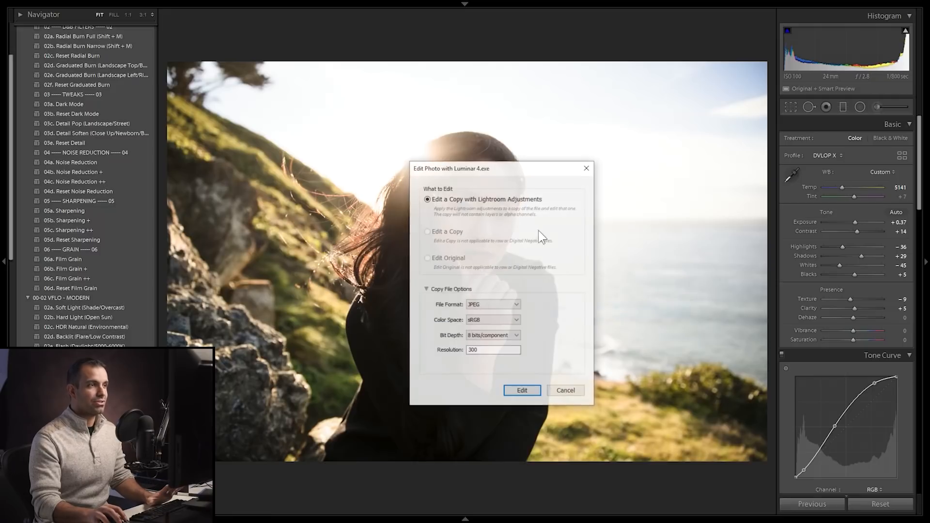
left_click(520, 389)
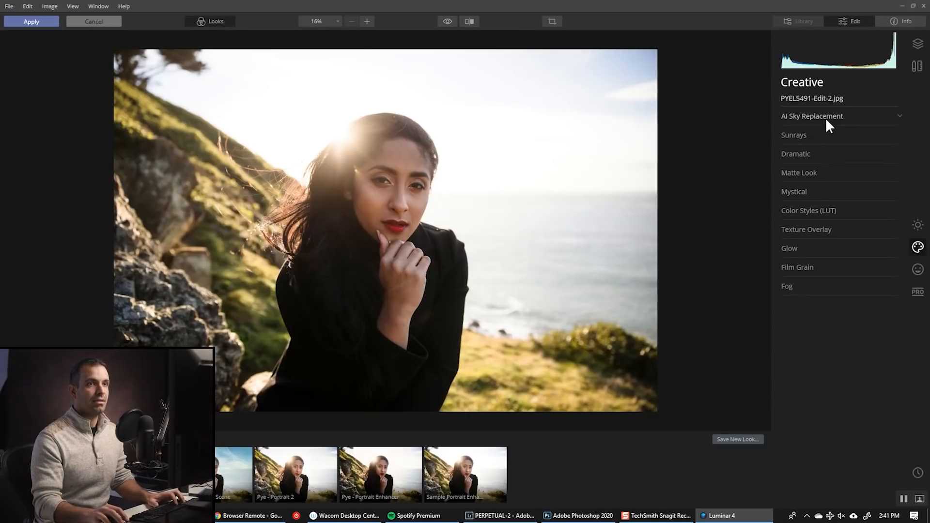
Try the Dramatic Sky 1, Sunset 1, Sunset 2 and a further Sunset sky on the portrait with AI Sky Replacement
left_click(825, 117)
left_click(840, 137)
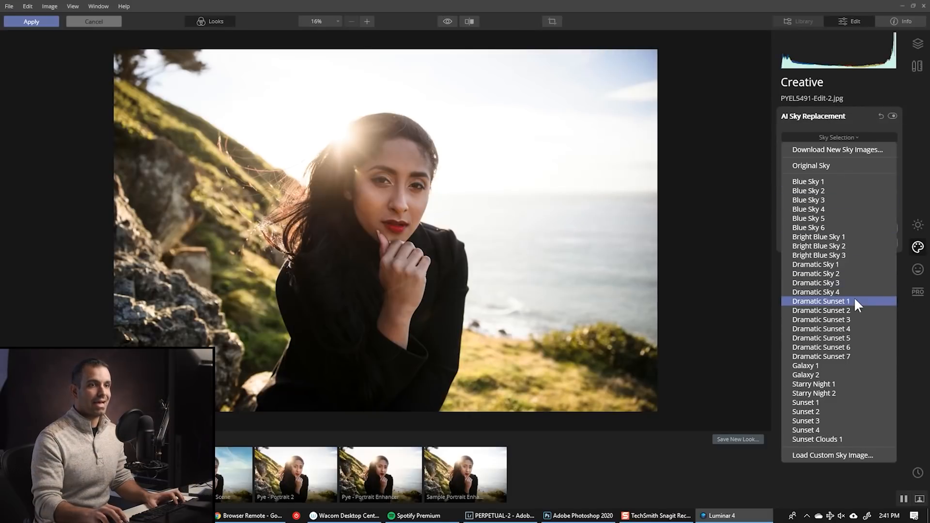
left_click(861, 262)
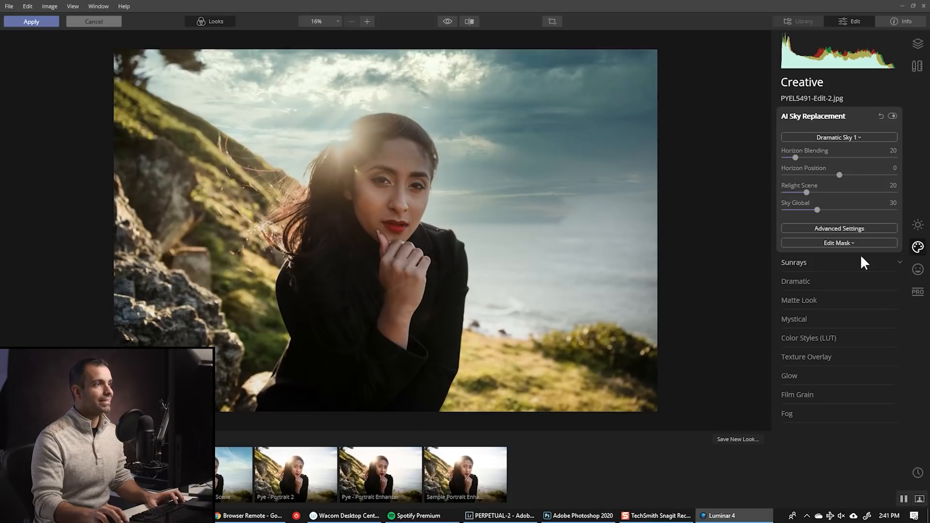
left_click(847, 138)
left_click(847, 403)
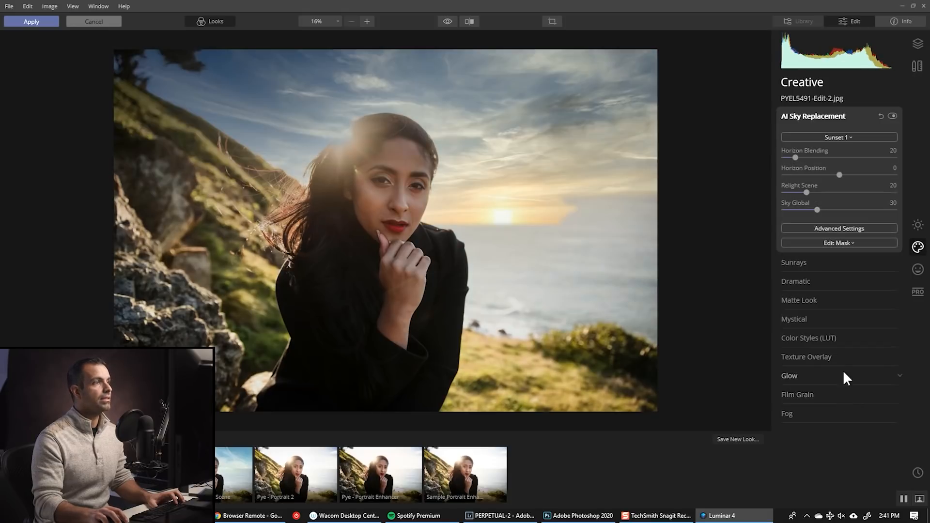
left_click(840, 137)
left_click(855, 411)
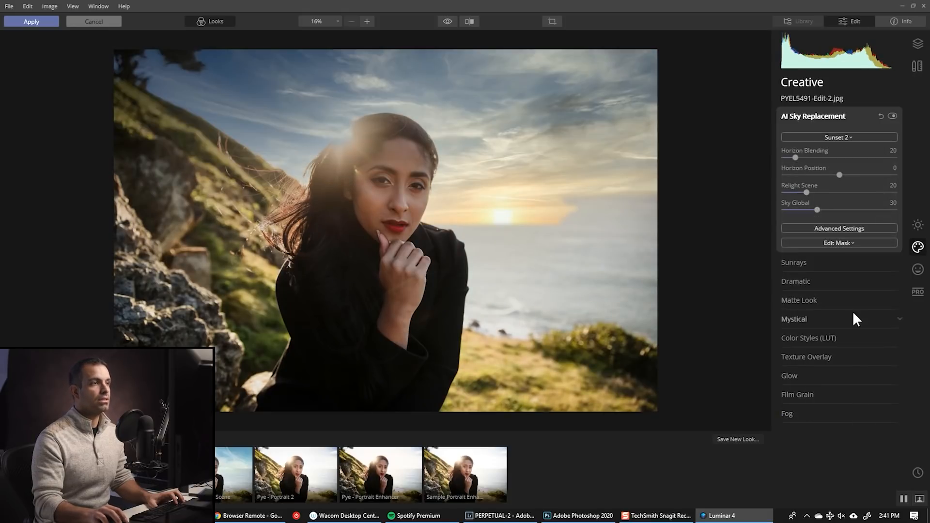
left_click(865, 137)
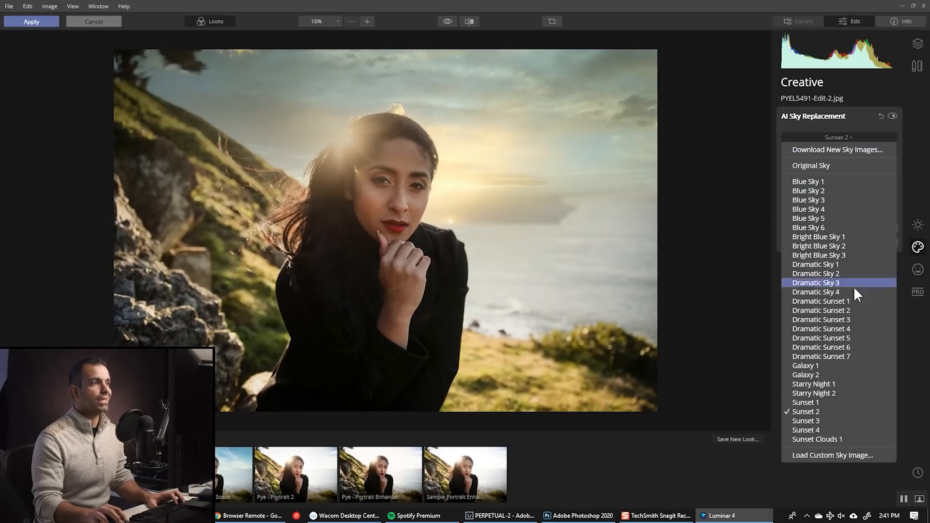
left_click(851, 415)
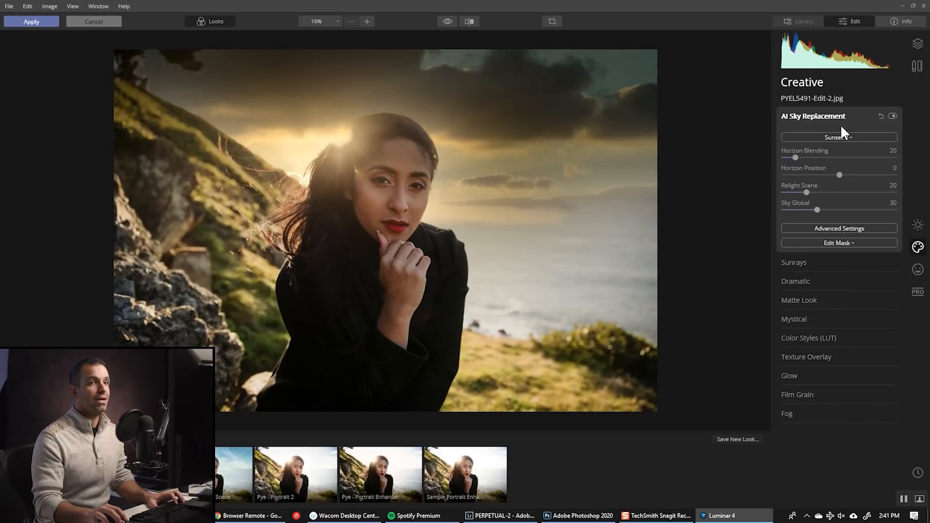
Try the Dramatic Sunset 1, Dramatic Sunset 2 and Dramatic Sunset 3 skies on the portrait
left_click(841, 136)
left_click(850, 301)
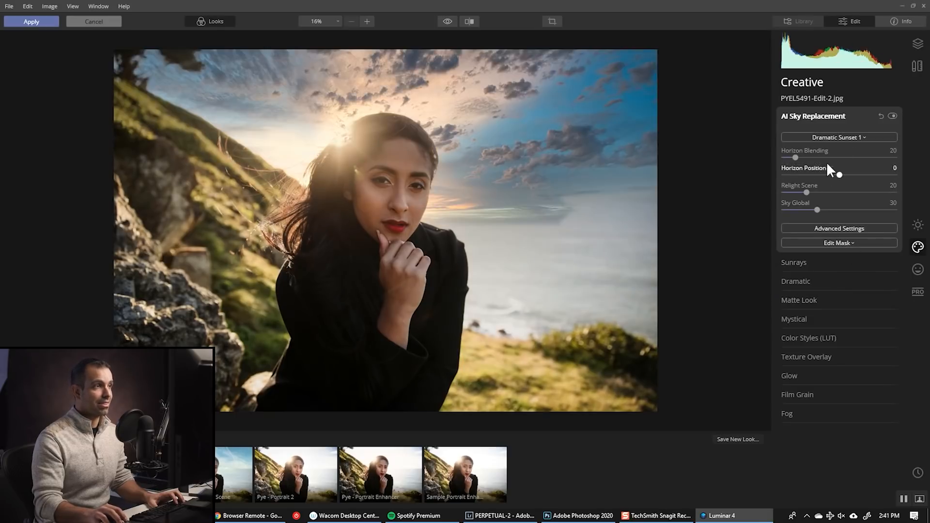
left_click(845, 137)
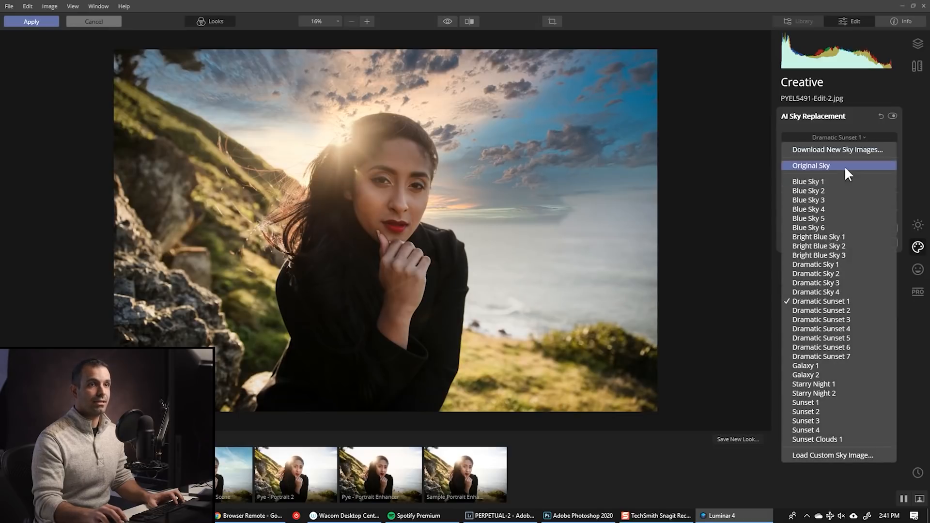
left_click(840, 307)
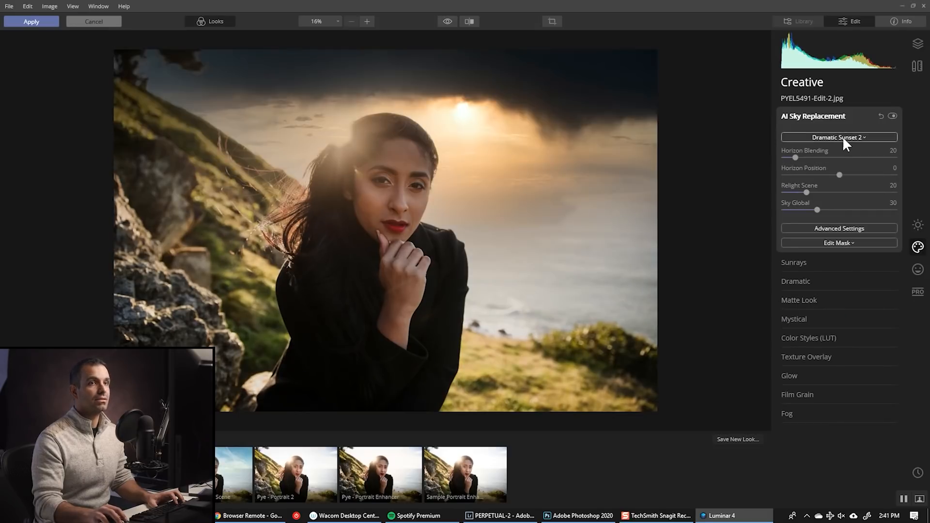
left_click(842, 136)
left_click(858, 319)
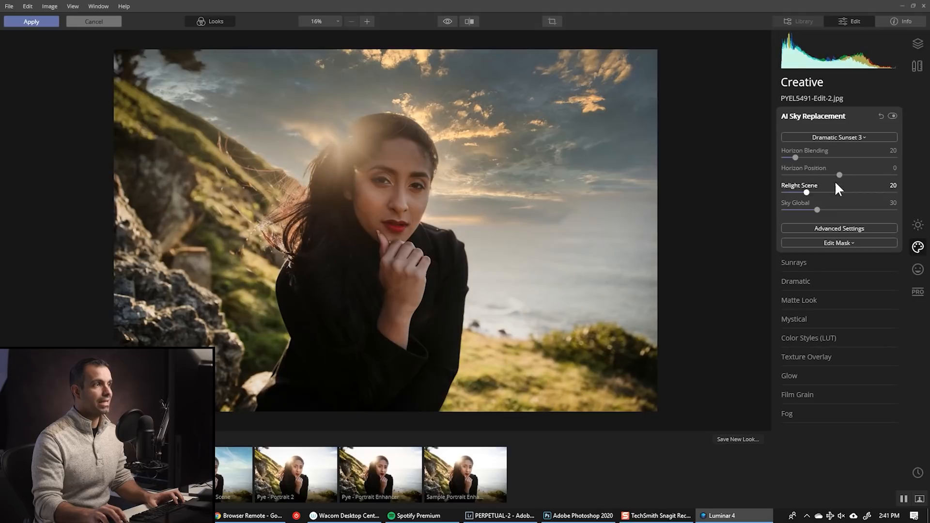
Replace the sky with Dramatic Sunset 4 and set Horizon Blending to 140
left_click(845, 136)
left_click(856, 328)
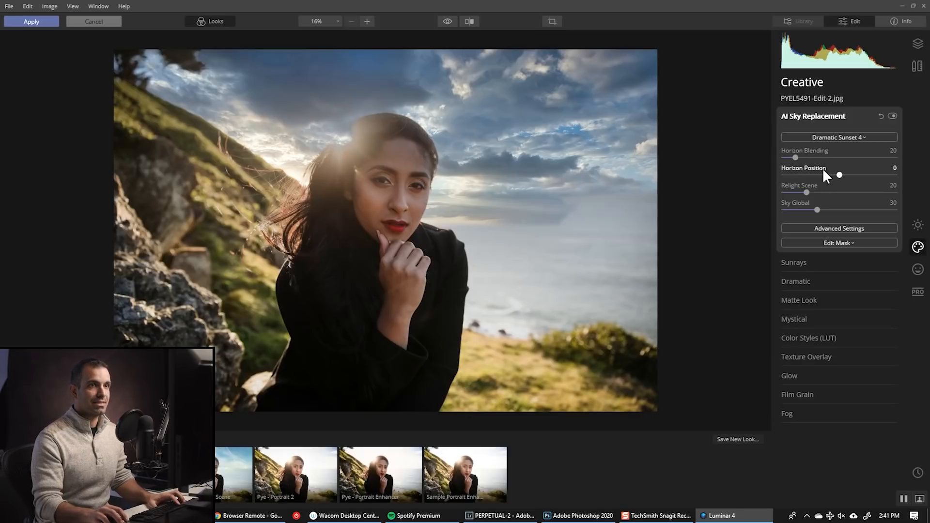
left_click_drag(804, 157, 836, 160)
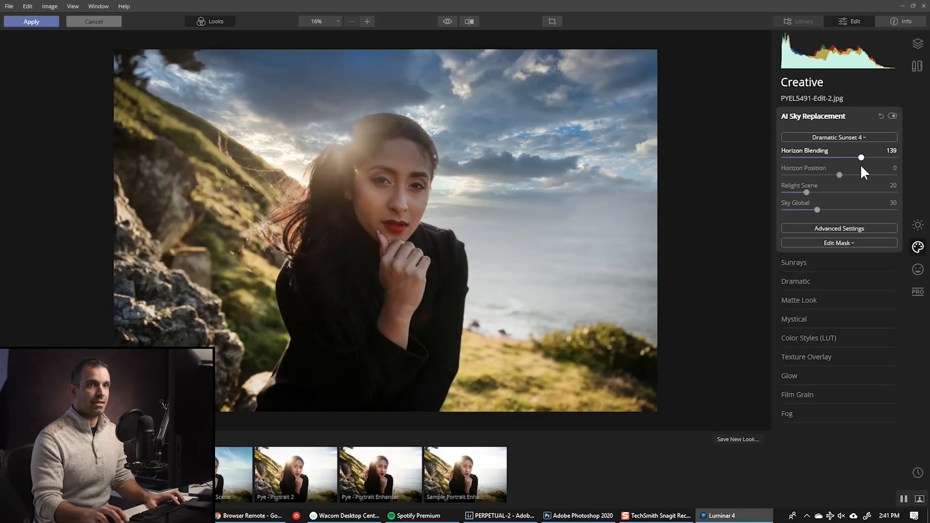
left_click_drag(860, 164, 862, 164)
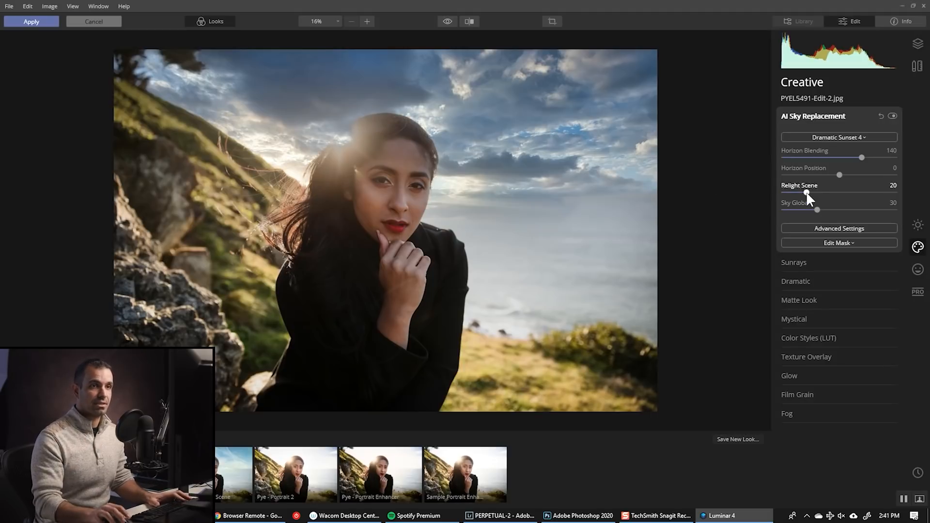
Brighten and haze the replaced sky with Sky Exposure at 75 and Atmospheric Haze at 100
left_click(832, 228)
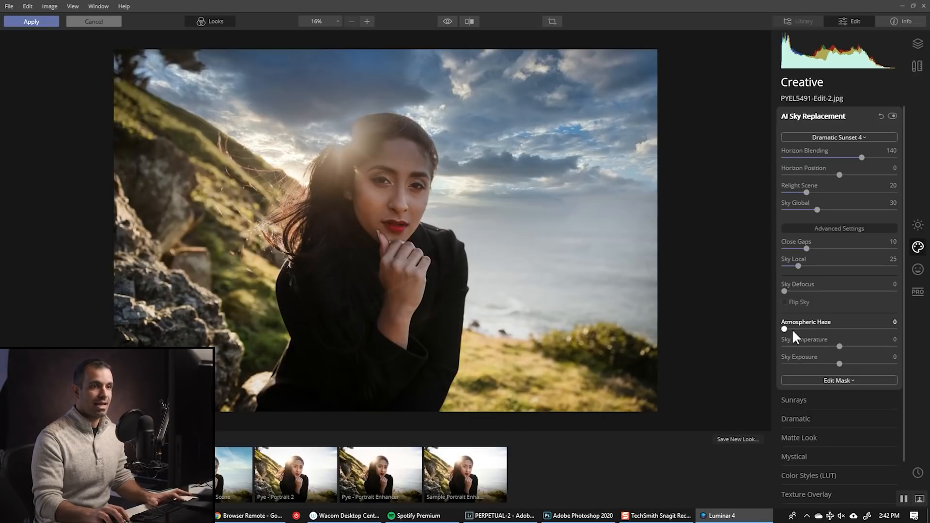
left_click_drag(848, 363, 870, 364)
left_click_drag(840, 330, 891, 338)
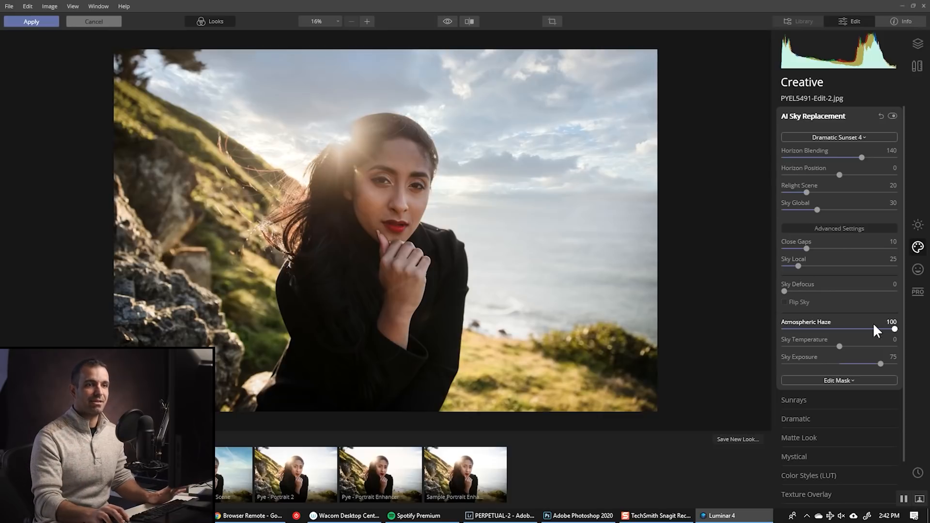
left_click_drag(892, 327, 920, 327)
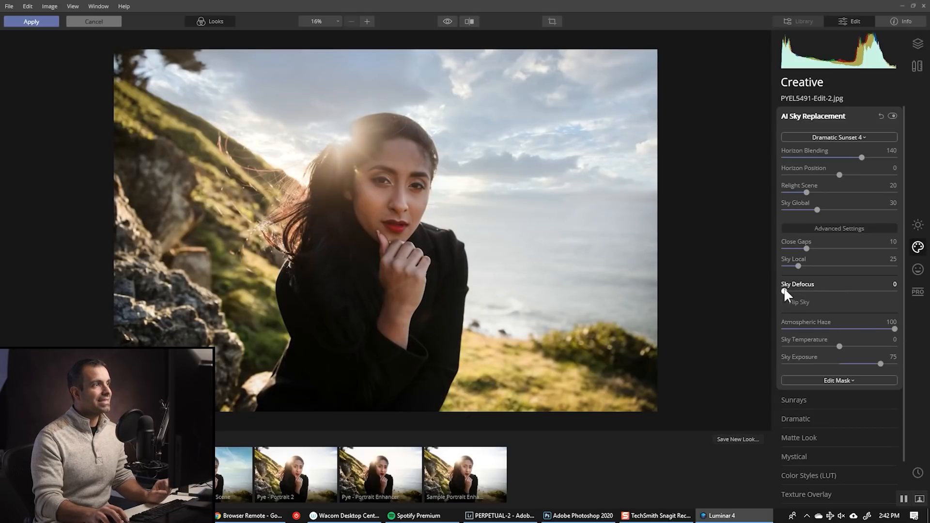
Set Sky Defocus to 20, Sky Global to 20 and Close Gaps to 50
left_click_drag(791, 288, 806, 302)
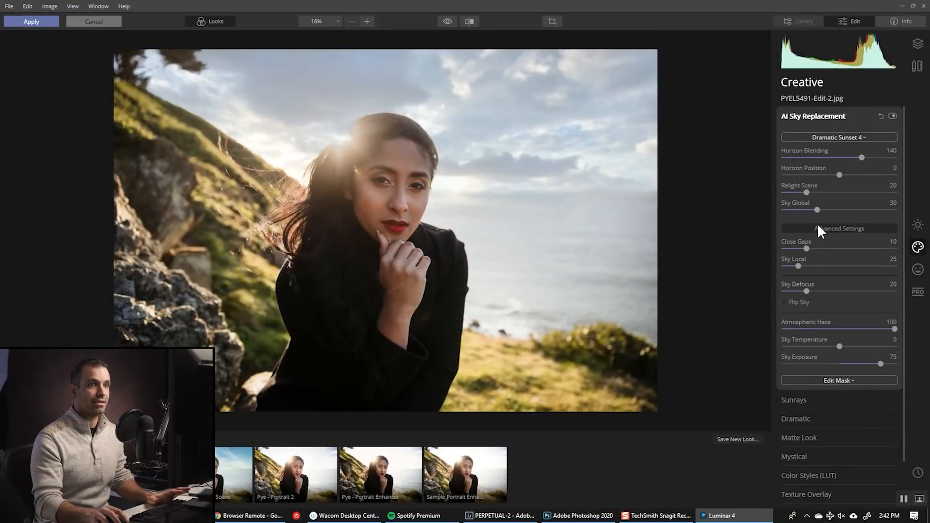
mouse_move(816, 210)
left_mouse_down()
mouse_move(885, 213)
mouse_move(779, 221)
mouse_move(807, 223)
mouse_move(804, 213)
left_mouse_up()
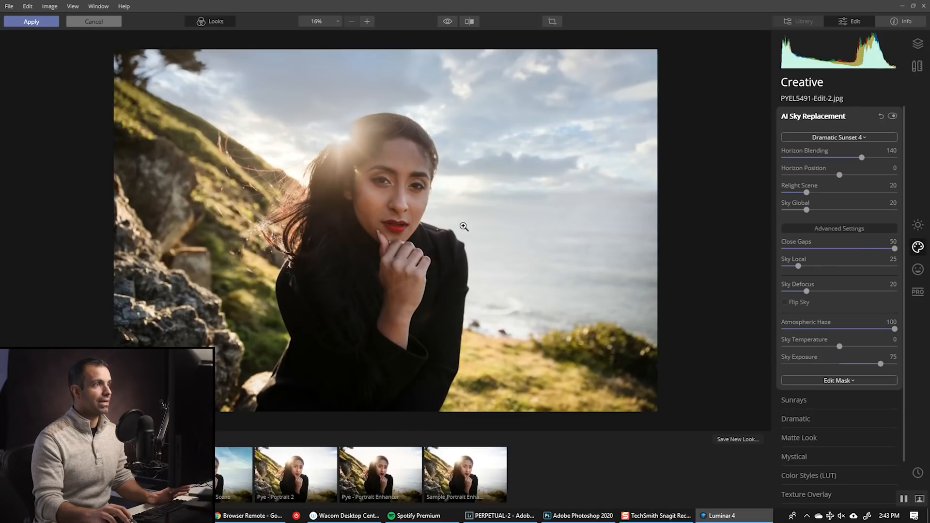
Compare the effect of Sky Local on the portrait at high values up to 200 and at 0
left_click_drag(798, 266, 870, 267)
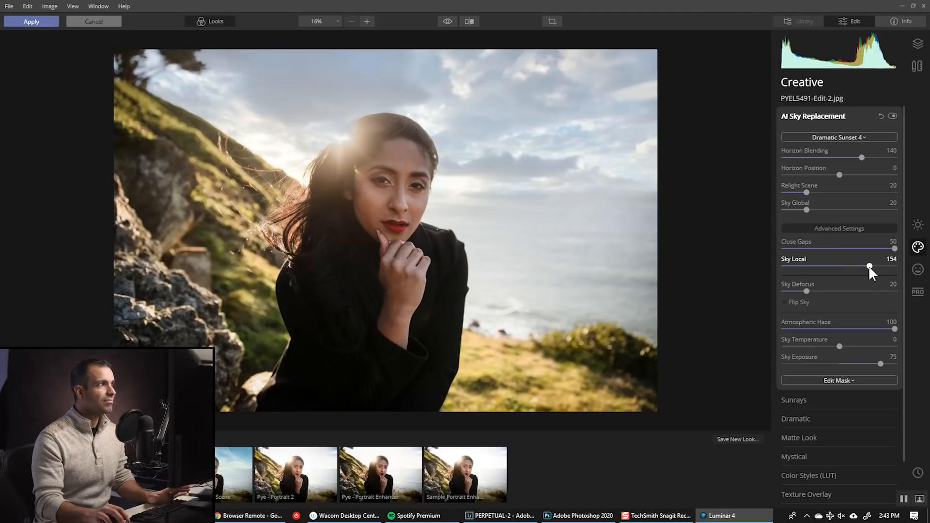
double_click(870, 265)
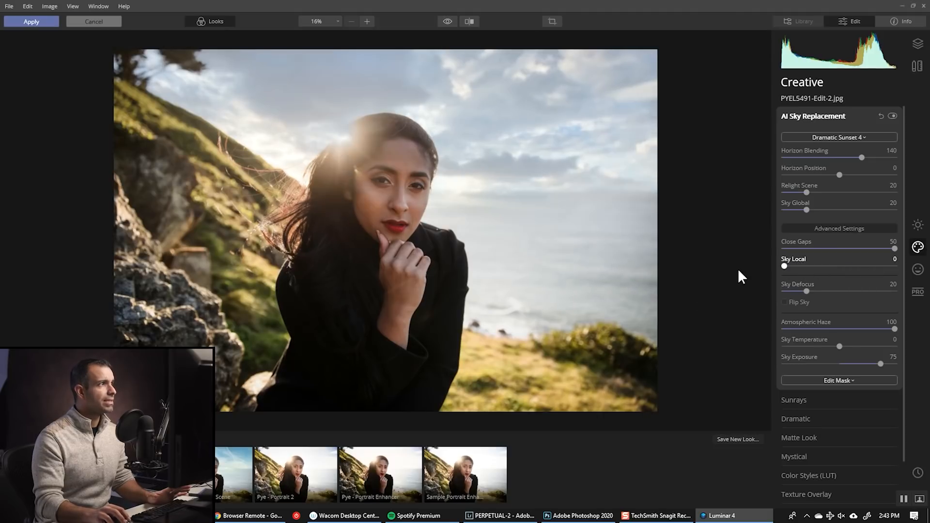
left_click(879, 266)
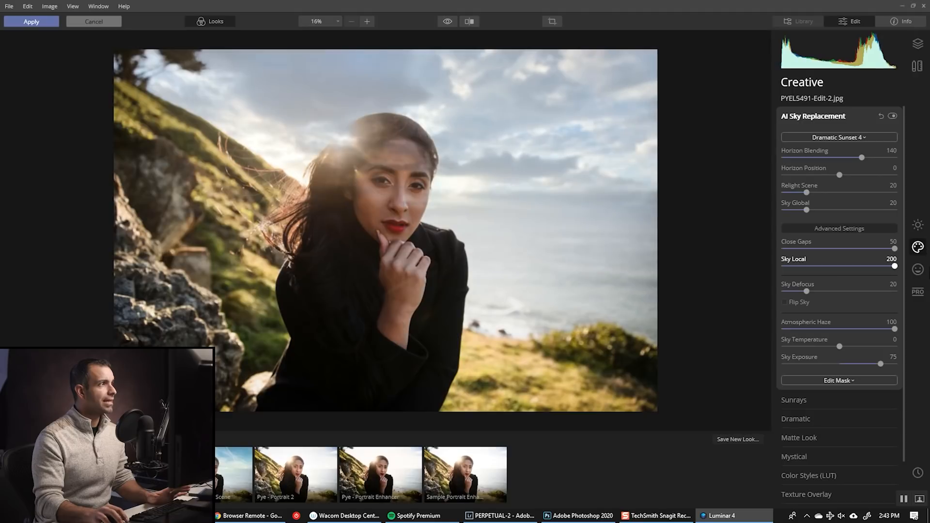
double_click(879, 266)
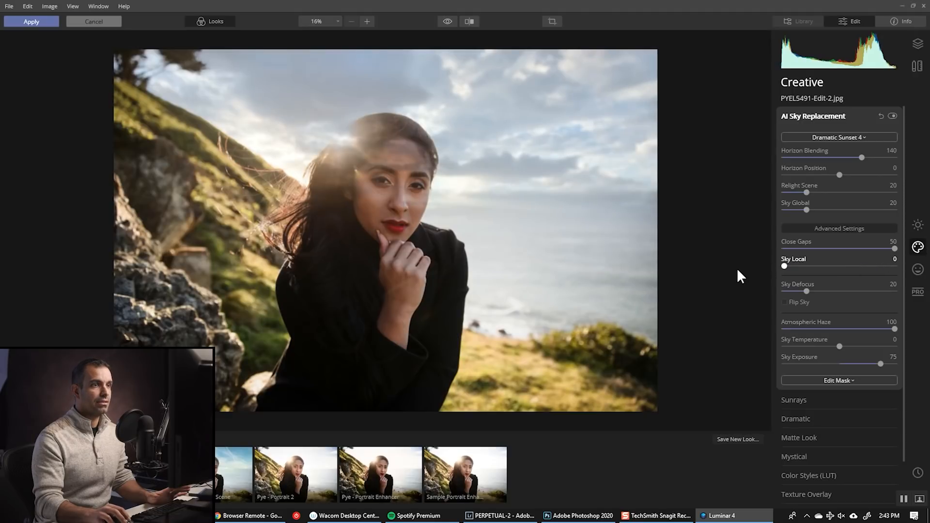
left_click_drag(784, 266, 849, 266)
double_click(849, 265)
Set Sky Local to 15
left_click(785, 266)
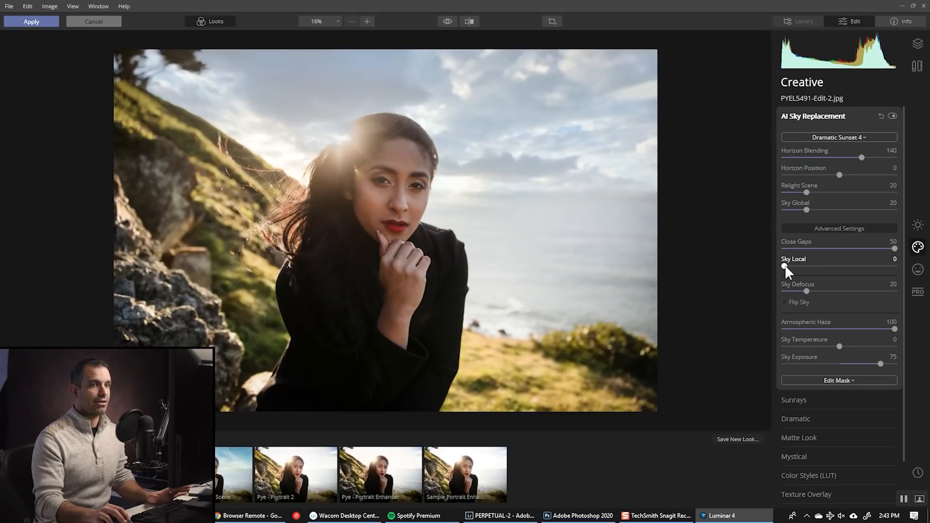
mouse_move(797, 266)
left_mouse_down()
mouse_move(857, 266)
mouse_move(792, 266)
left_mouse_up()
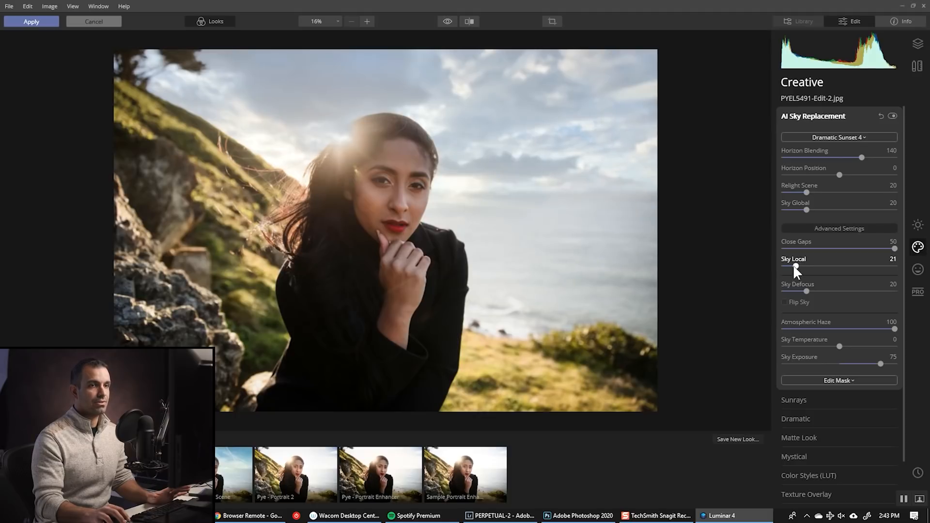
left_click_drag(798, 266, 791, 266)
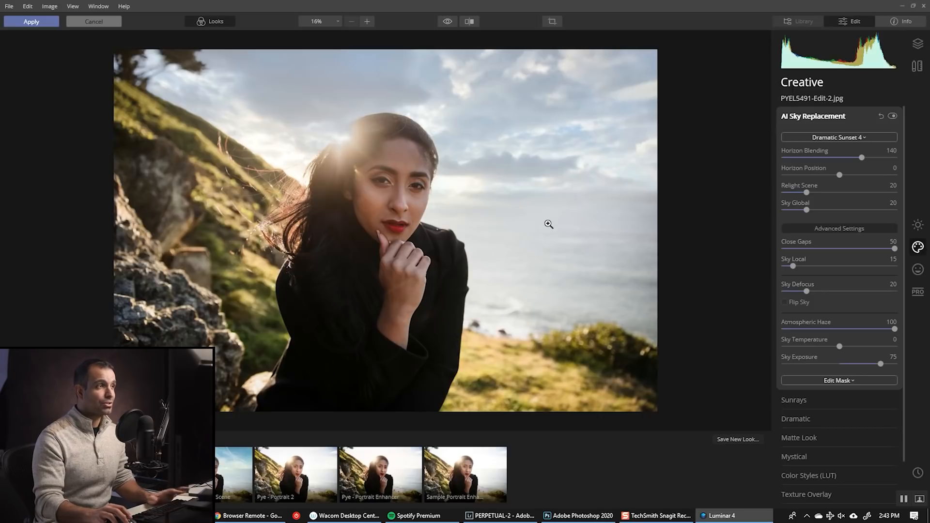
Start a brush mask for the sky replacement in Erase mode with the brush size at 232
left_click(841, 379)
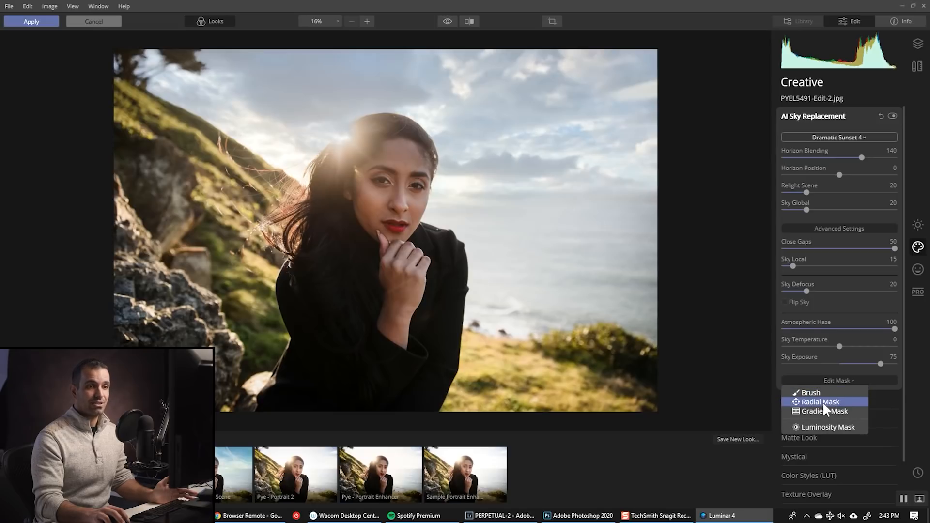
left_click(822, 402)
left_click(827, 379)
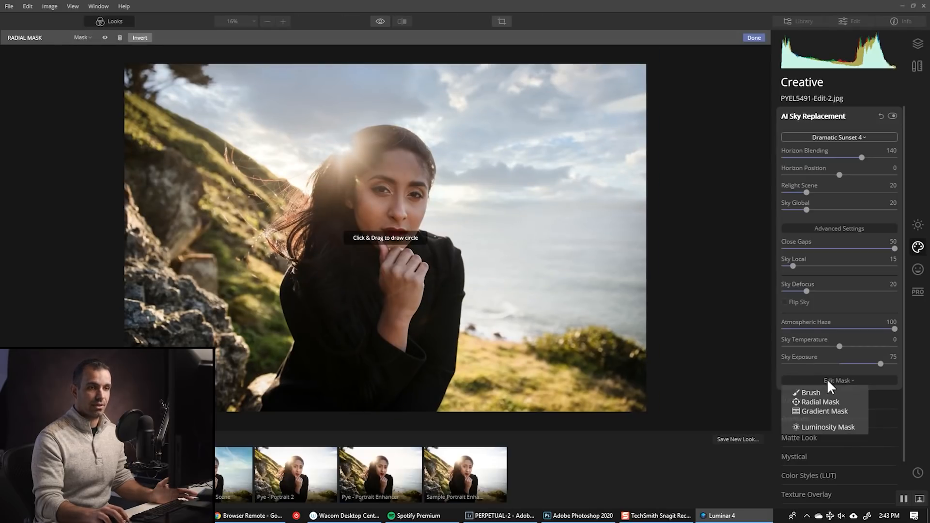
left_click(824, 391)
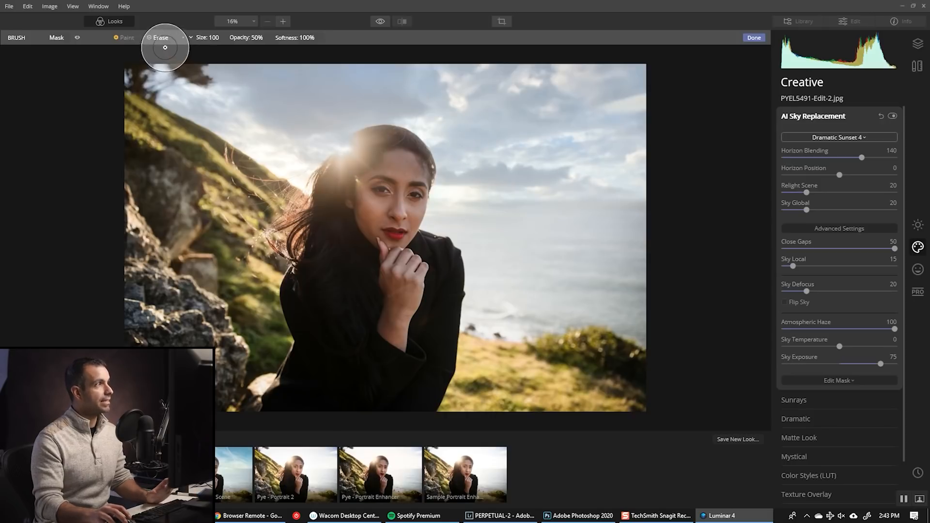
key("bracketright")
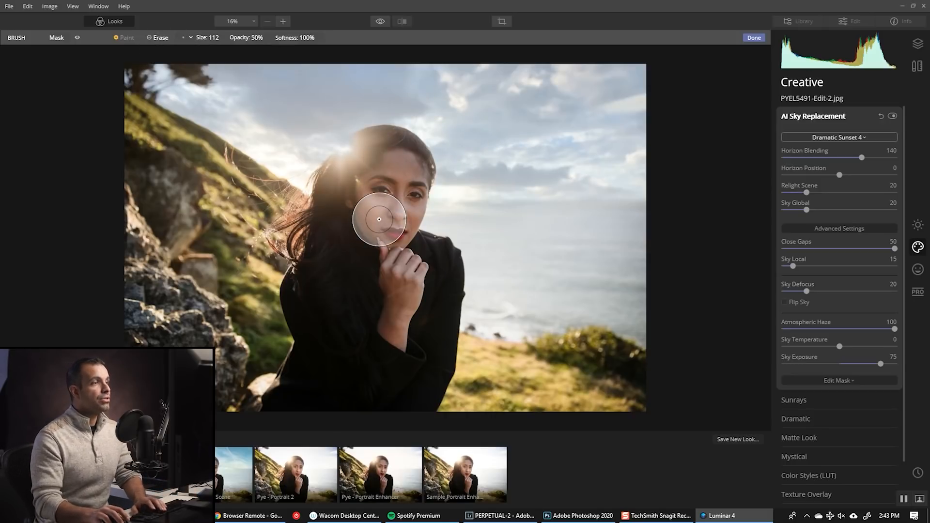
key("bracketright")
key("bracketright")
key("bracketright")
key("bracketright")
key("bracketright")
key("bracketright")
key("bracketright")
key("bracketright")
key("bracketright")
key("bracketright")
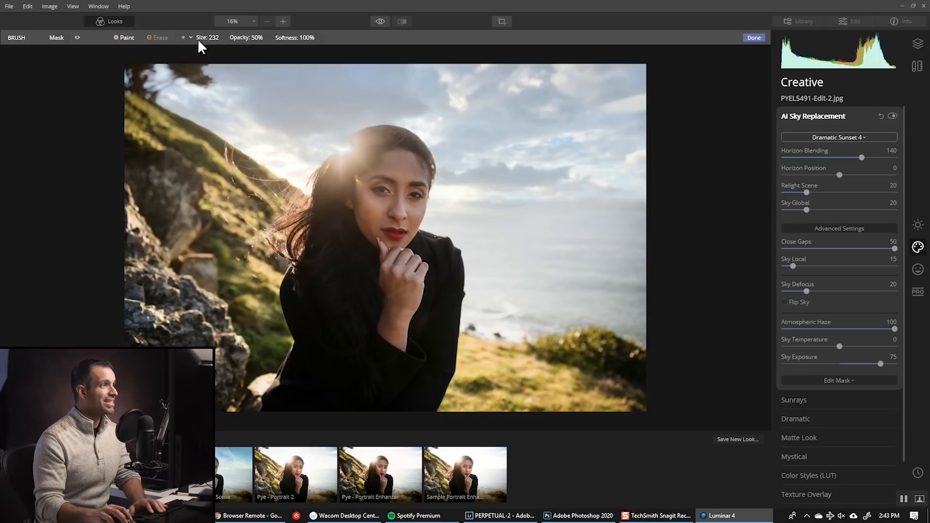
Set the erase brush opacity to 20% and brush the sky effect away around the sun flare, hair and face
left_click(254, 35)
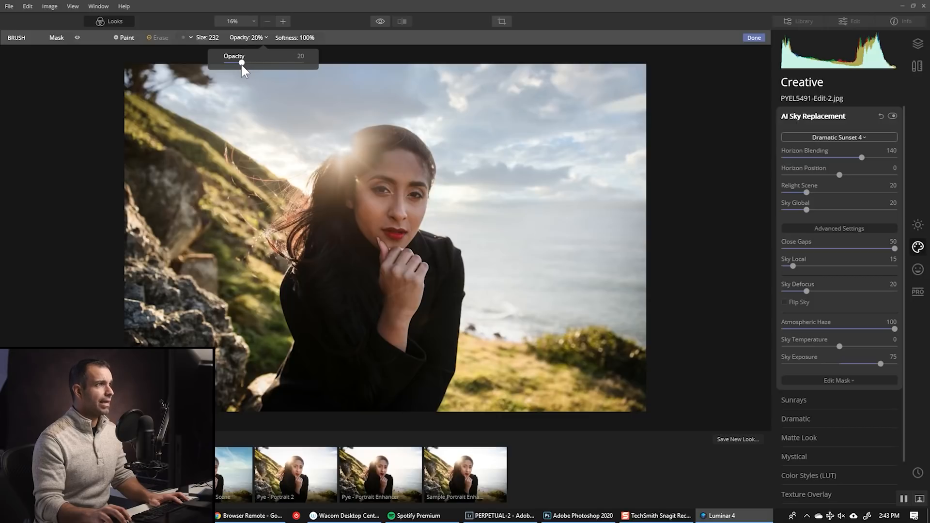
left_click(341, 153)
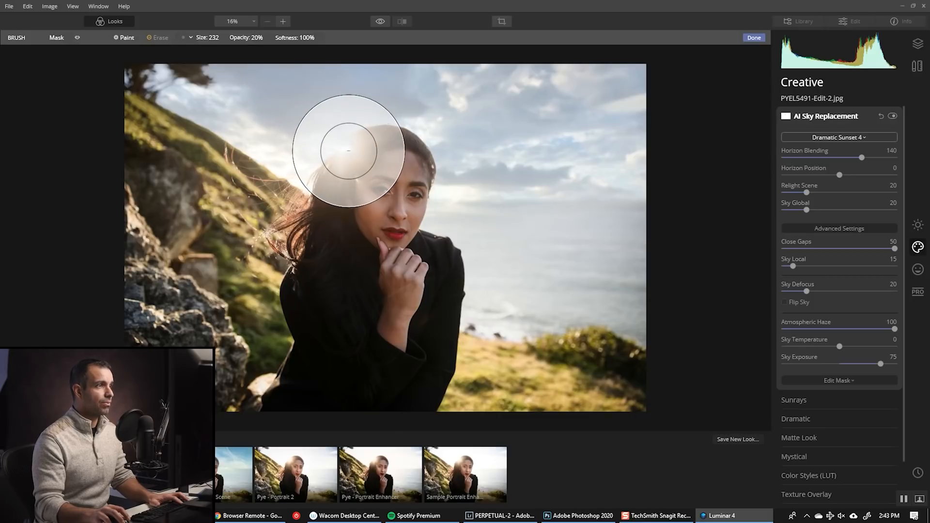
mouse_move(348, 151)
left_mouse_down()
mouse_move(345, 206)
mouse_move(337, 171)
mouse_move(345, 176)
mouse_move(311, 169)
mouse_move(243, 183)
mouse_move(173, 162)
mouse_move(208, 135)
mouse_move(341, 144)
left_mouse_up()
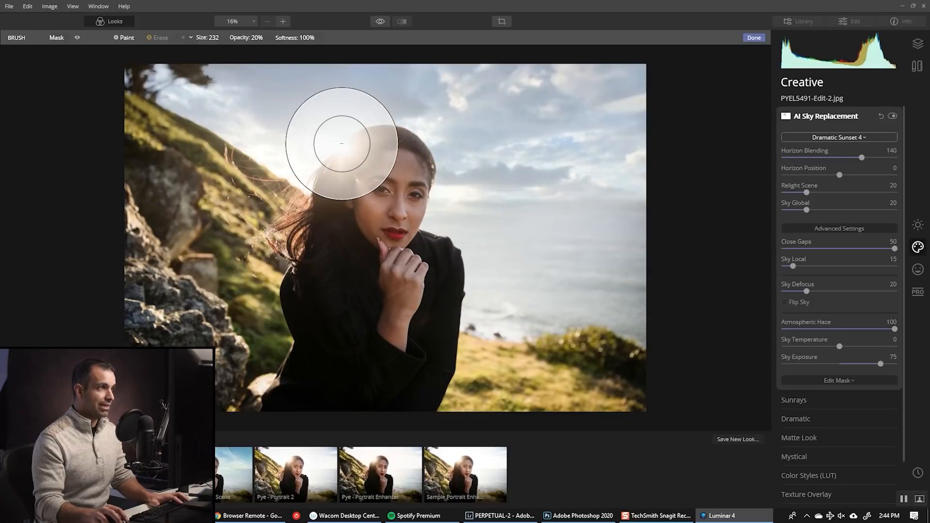
mouse_move(422, 168)
left_mouse_down()
mouse_move(506, 172)
mouse_move(449, 162)
mouse_move(540, 195)
mouse_move(637, 192)
mouse_move(640, 200)
mouse_move(449, 178)
mouse_move(408, 164)
mouse_move(627, 197)
mouse_move(661, 212)
mouse_move(561, 258)
mouse_move(375, 169)
mouse_move(341, 162)
mouse_move(254, 233)
mouse_move(206, 246)
mouse_move(277, 199)
mouse_move(344, 188)
left_mouse_up()
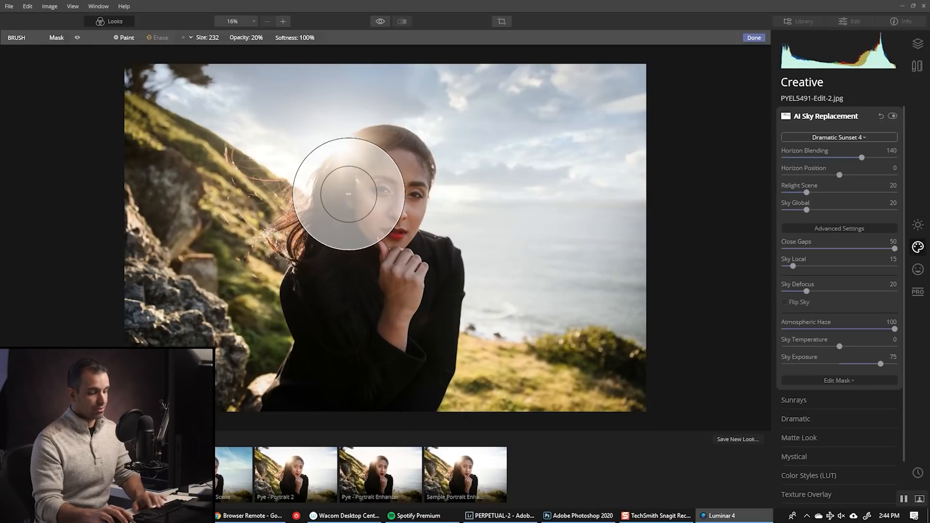
Set the erase brush to size 208 and opacity 11% for finer blending of the mask
key("bracketleft")
key("bracketleft")
key("bracketleft")
key("bracketleft")
key("bracketleft")
key("bracketleft")
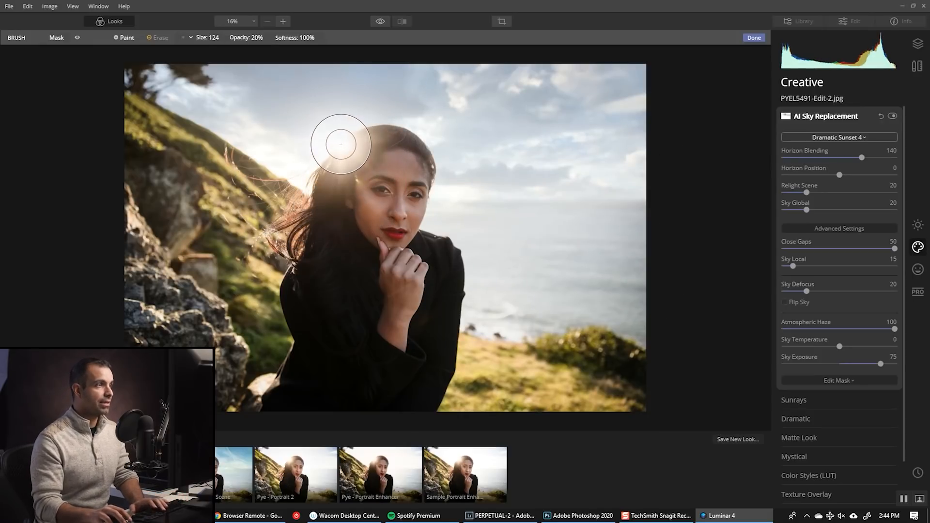
key("bracketright")
key("bracketright")
key("bracketright")
key("bracketright")
key("bracketright")
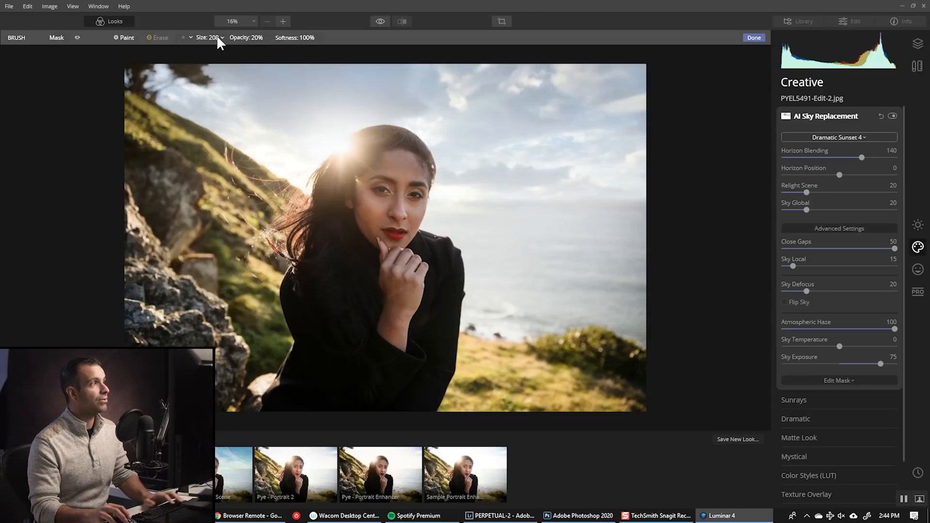
left_click(254, 20)
left_click(253, 20)
left_click(251, 36)
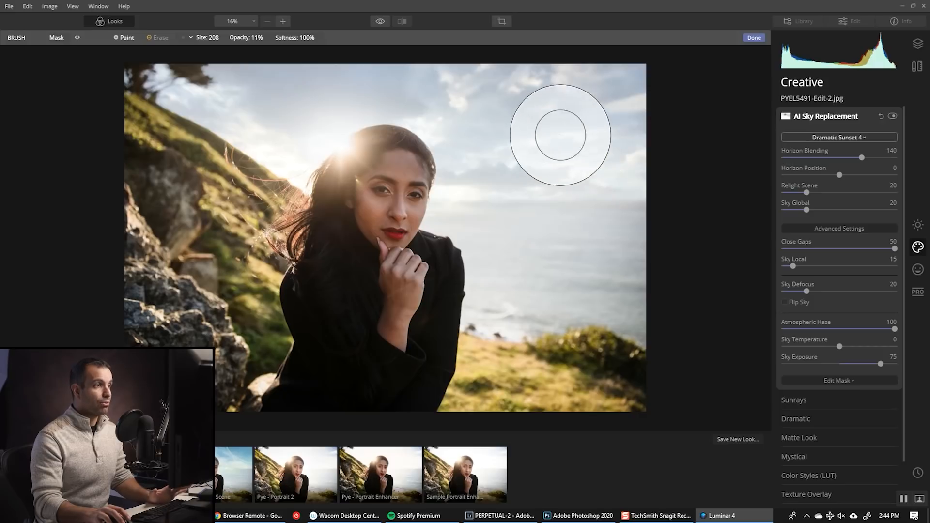
Set Relight Scene to 12 and finish the brush mask
mouse_move(806, 193)
left_mouse_down()
mouse_move(778, 189)
mouse_move(807, 189)
mouse_move(797, 196)
left_mouse_up()
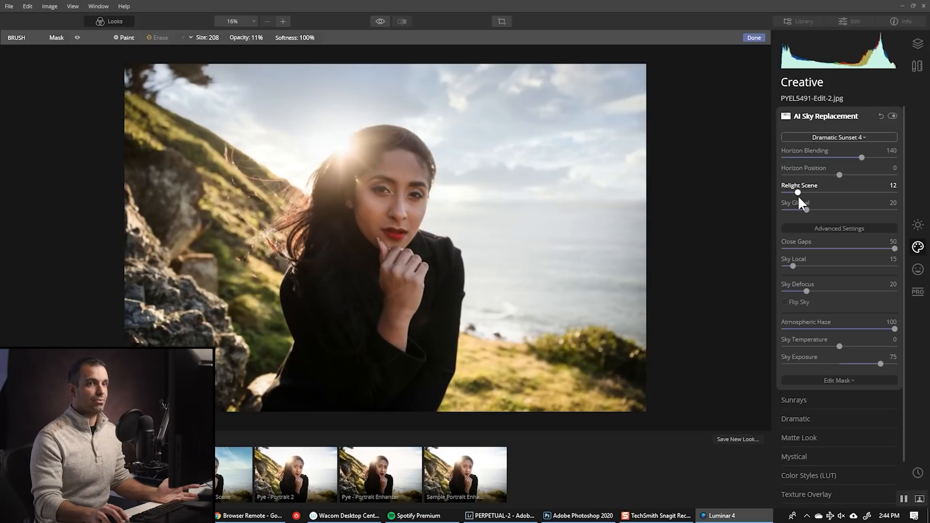
left_click(753, 38)
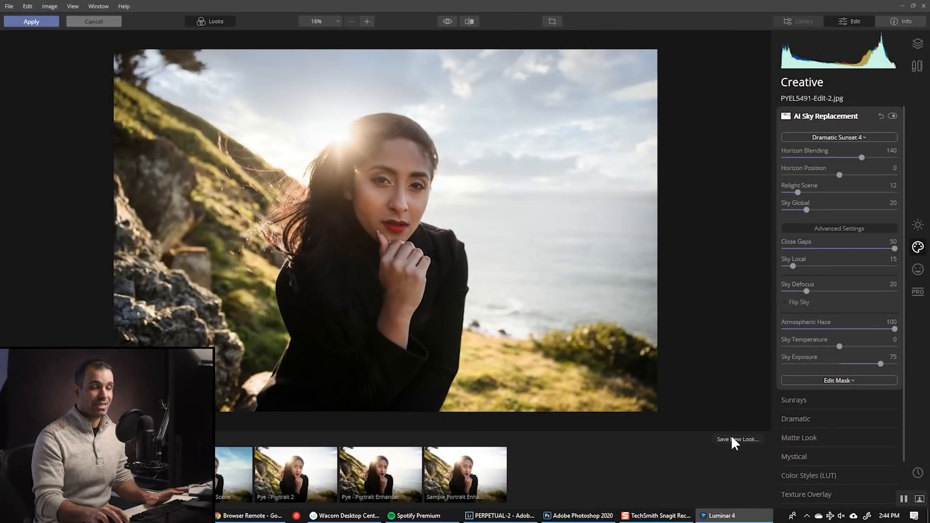
Apply the sky replacement without saving a new Look and return to the portrait in Lightroom
left_click(731, 440)
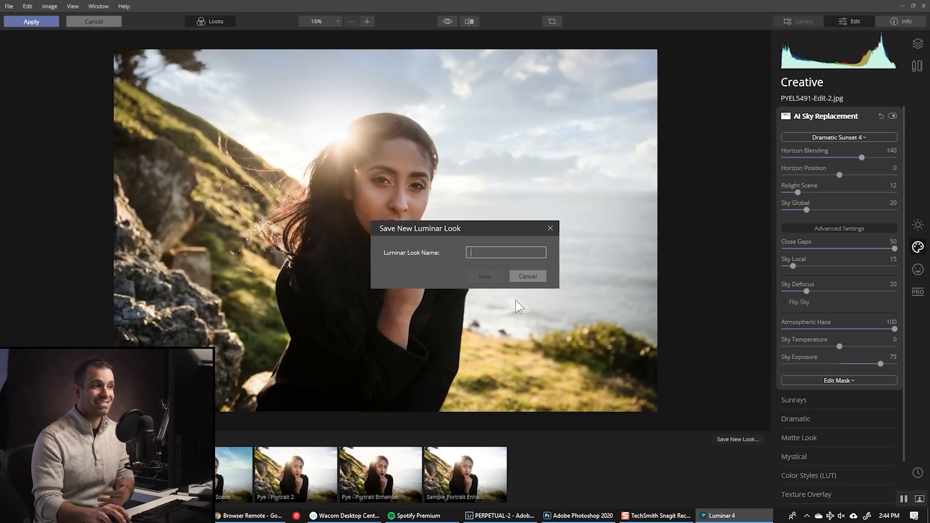
left_click(534, 277)
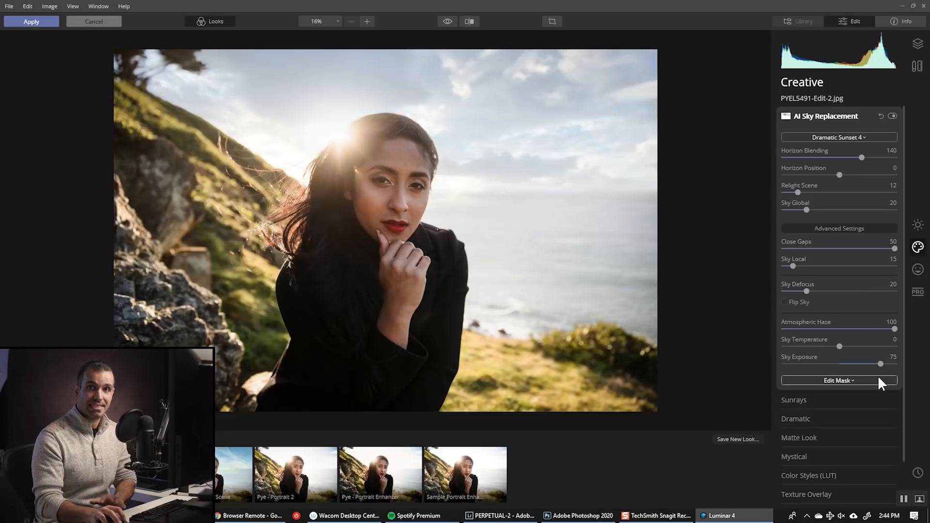
left_click(47, 26)
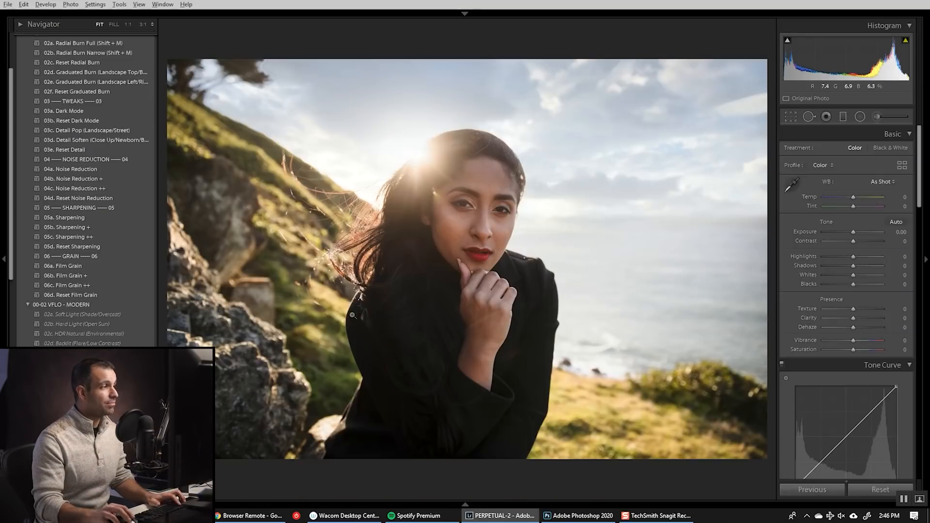
Apply the 02a. Soft Light (Shade/Overcast) preset to the portrait and set both Temp and Tint to -5
left_click(103, 315)
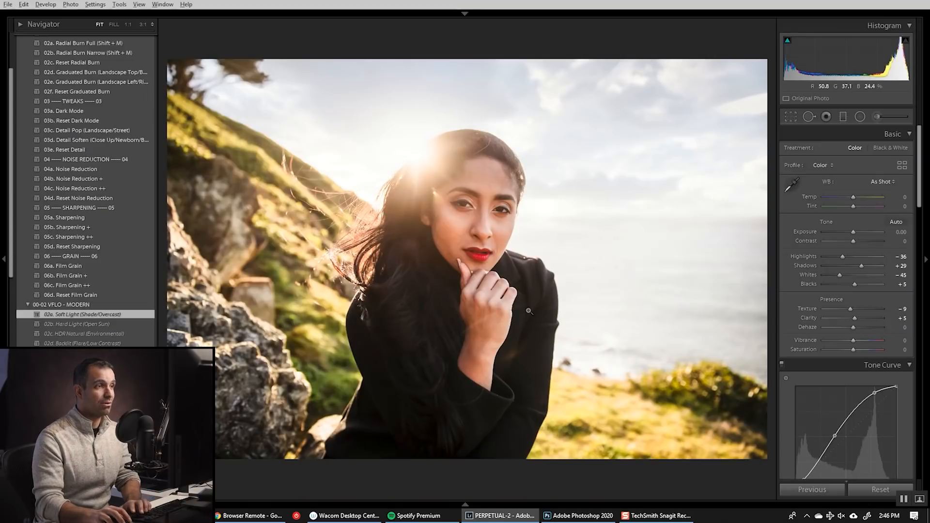
key("Down")
key("Down")
key("Down")
key("Down")
key("Down")
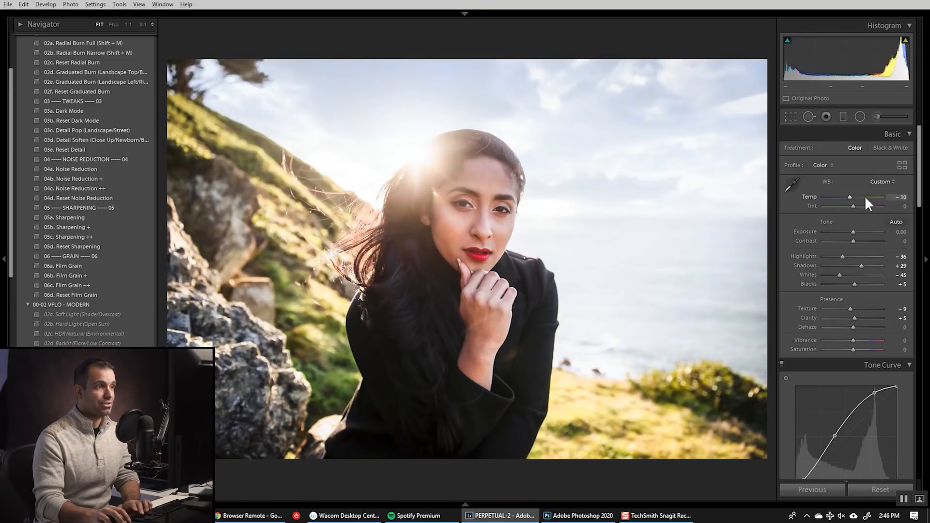
key("Down")
key("Down")
key("Down")
key("Down")
key("Down")
key("Down")
key("Down")
key("Down")
key("Down")
key("Down")
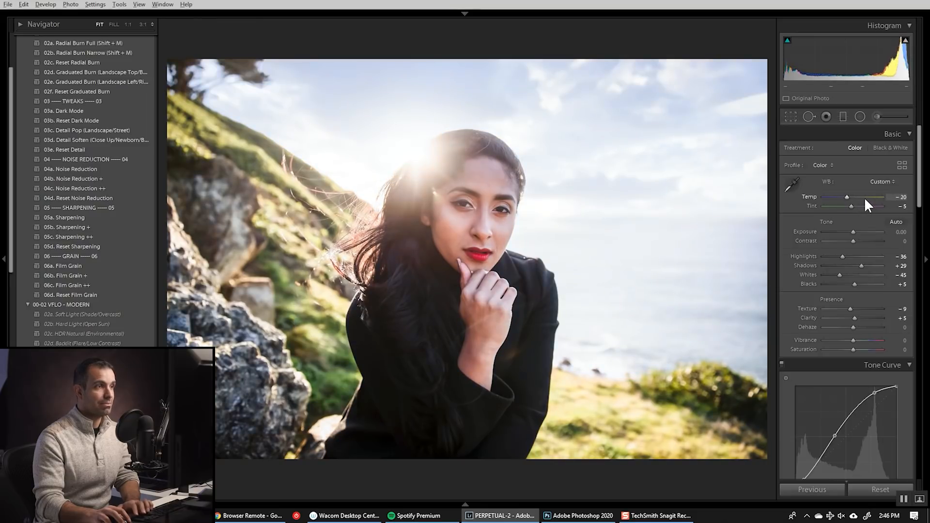
key("Up")
key("Up")
key("Up")
key("Up")
key("Up")
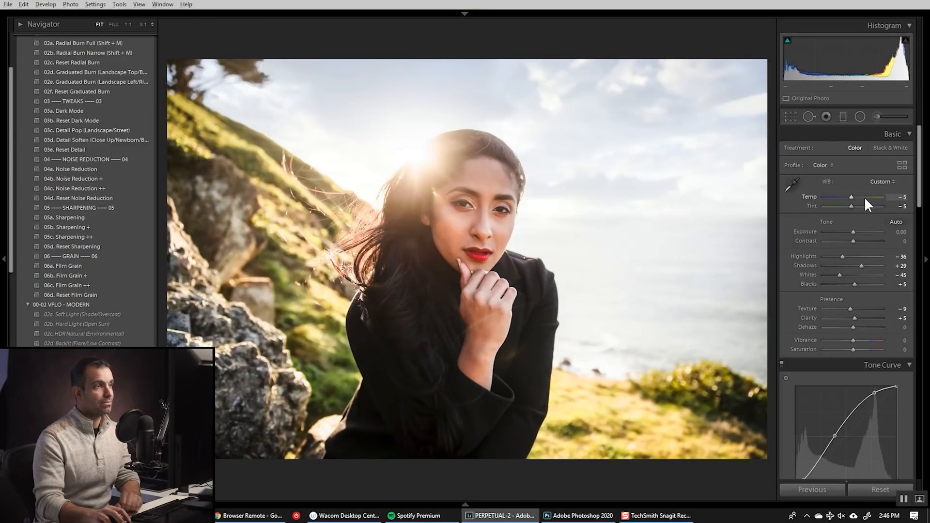
Apply the 02a. Radial Burn Full preset and move its radial filter up so it centers on the woman's face
left_click(116, 43)
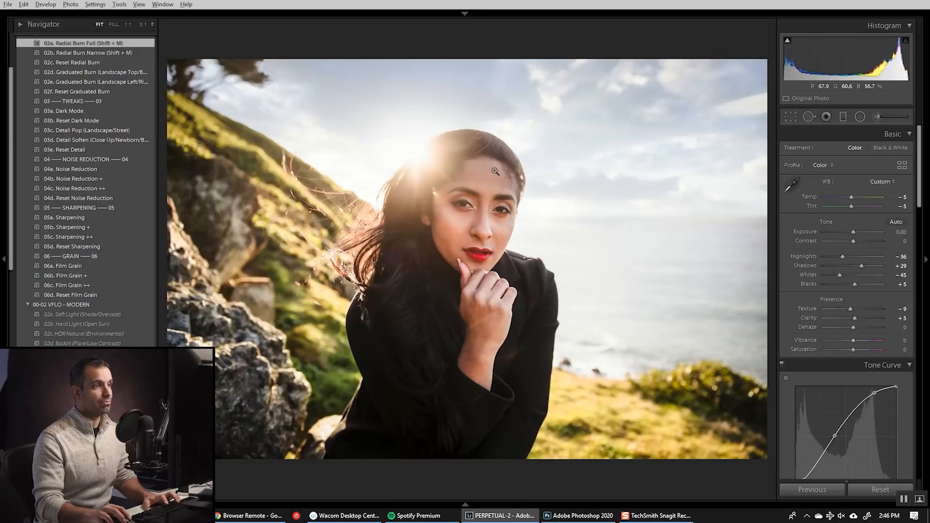
key("shift+m")
left_click_drag(467, 260, 467, 227)
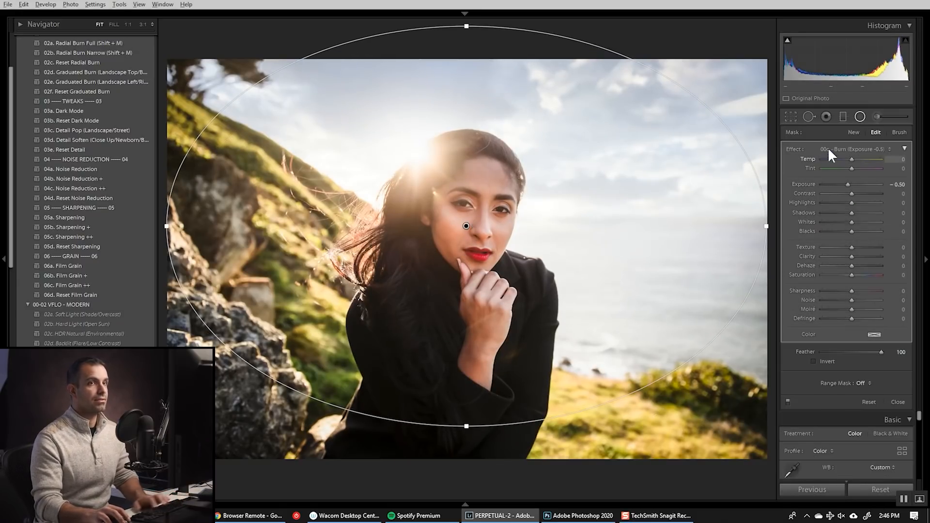
left_click(859, 117)
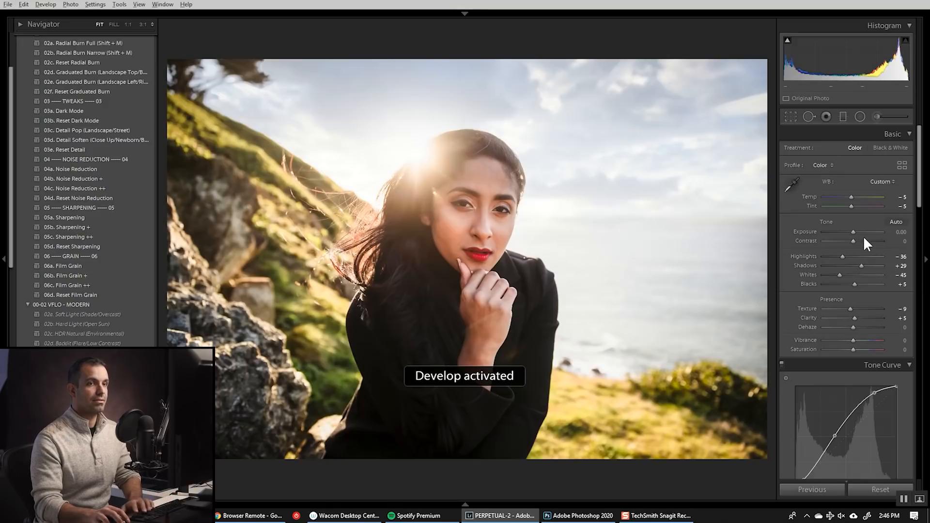
Set Contrast to +15 and return to the Library grid
key("shift+Up")
key("Down")
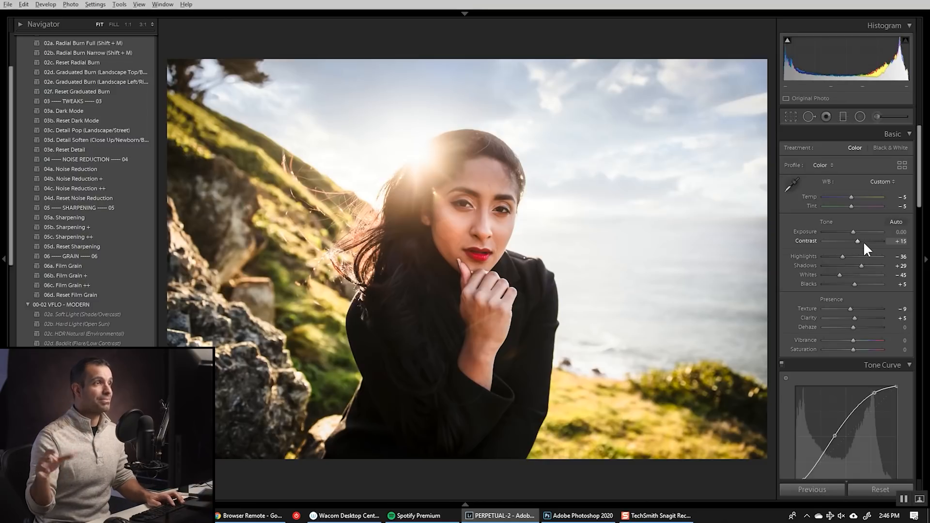
key("g")
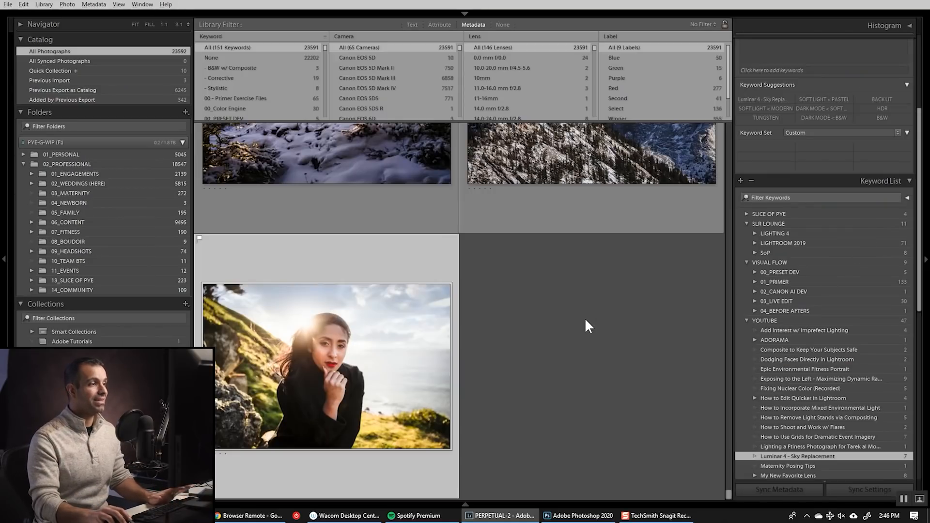